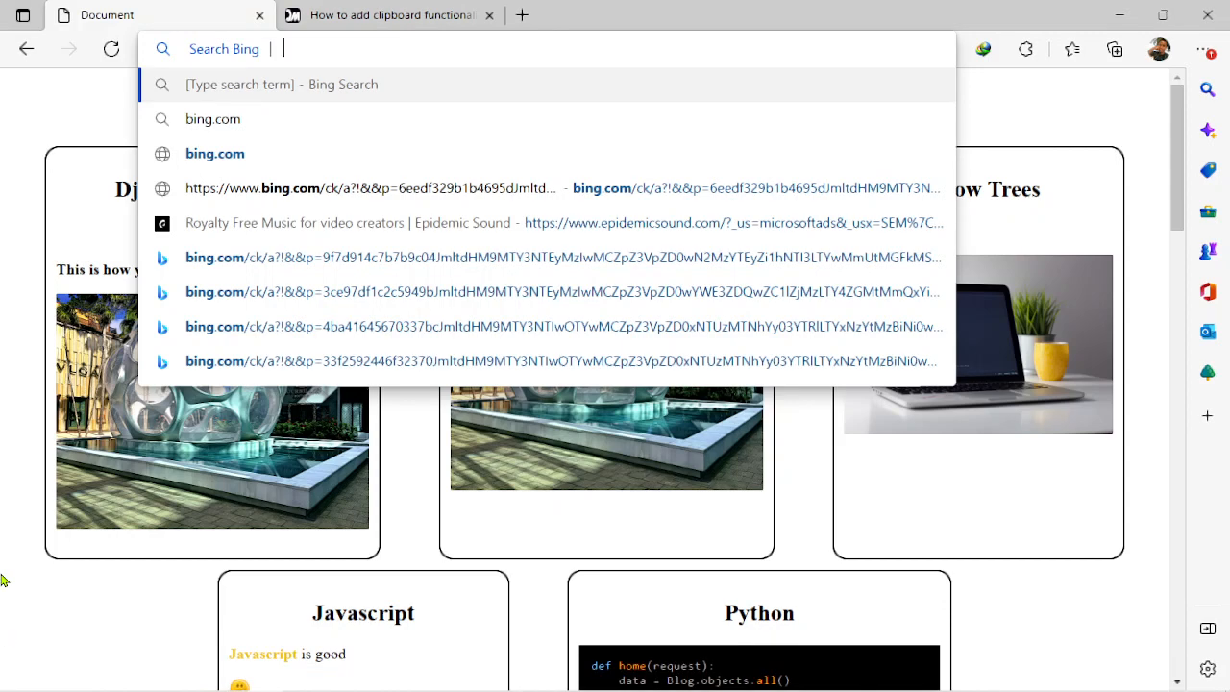
# Dismiss the address-bar suggestions to reveal the Django CKEditor post cards
pyautogui.click(2, 509)
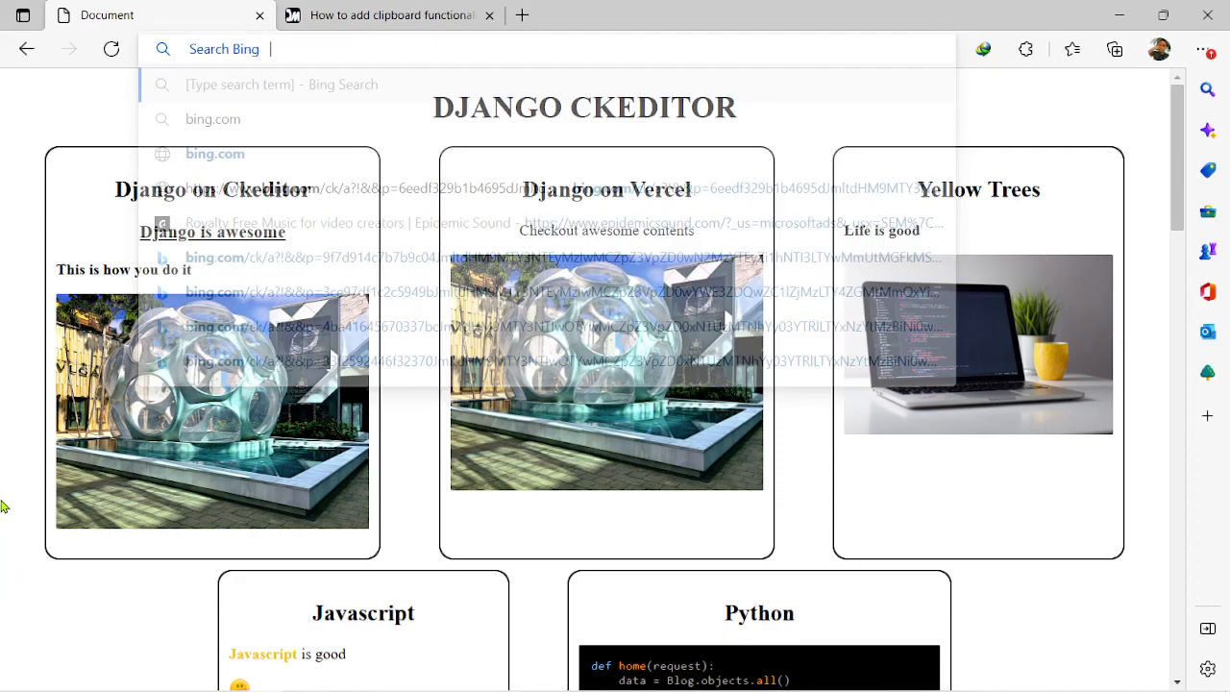
pyautogui.scroll(-2, 118, 470)
pyautogui.scroll(2, 117, 470)
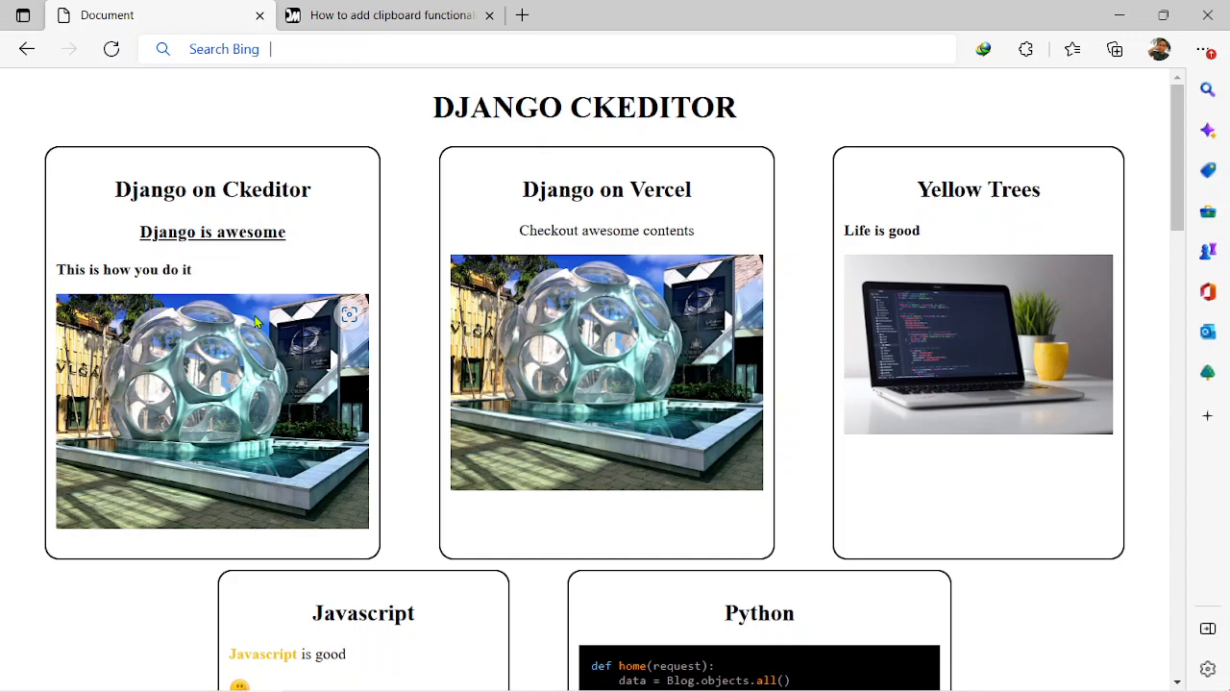
pyautogui.scroll(-2, 304, 319)
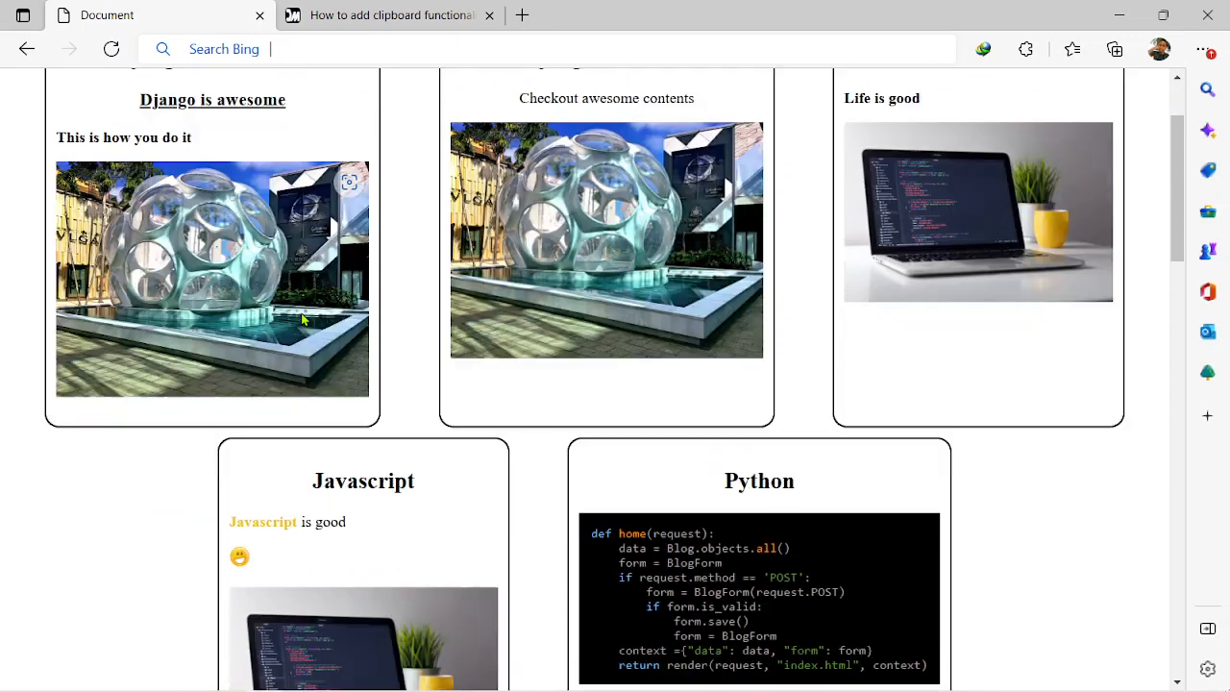
pyautogui.scroll(-4, 303, 318)
pyautogui.scroll(4, 303, 319)
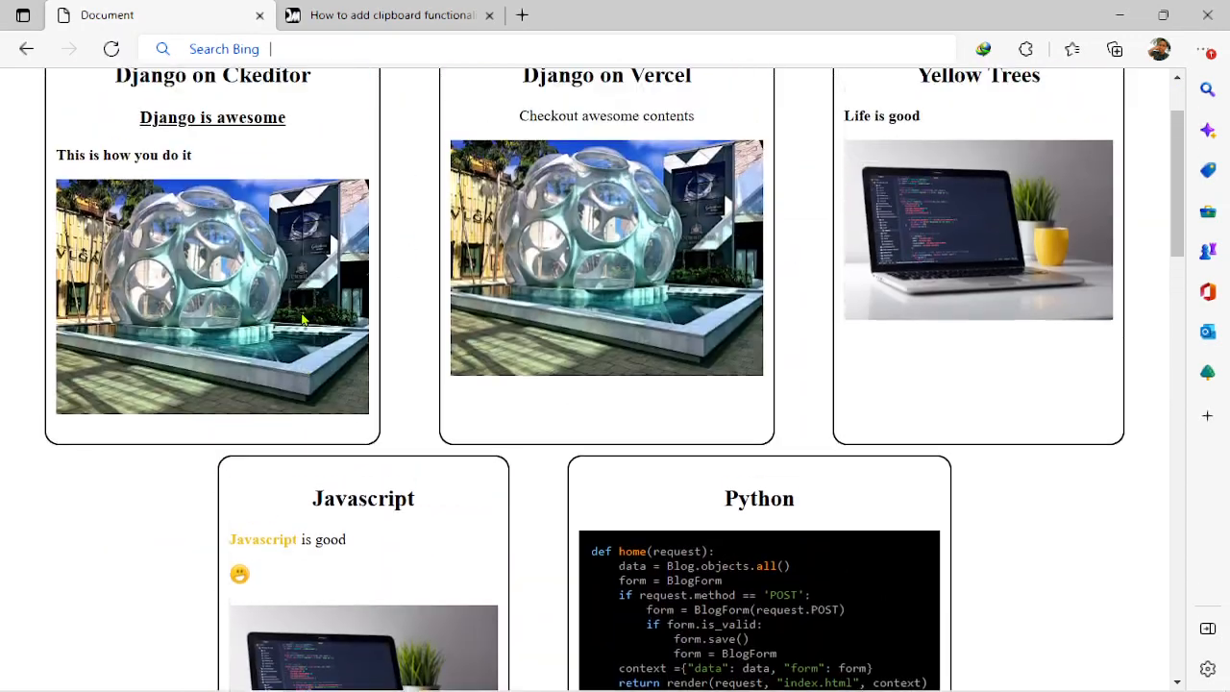
pyautogui.scroll(2, 303, 319)
pyautogui.scroll(-1, 303, 319)
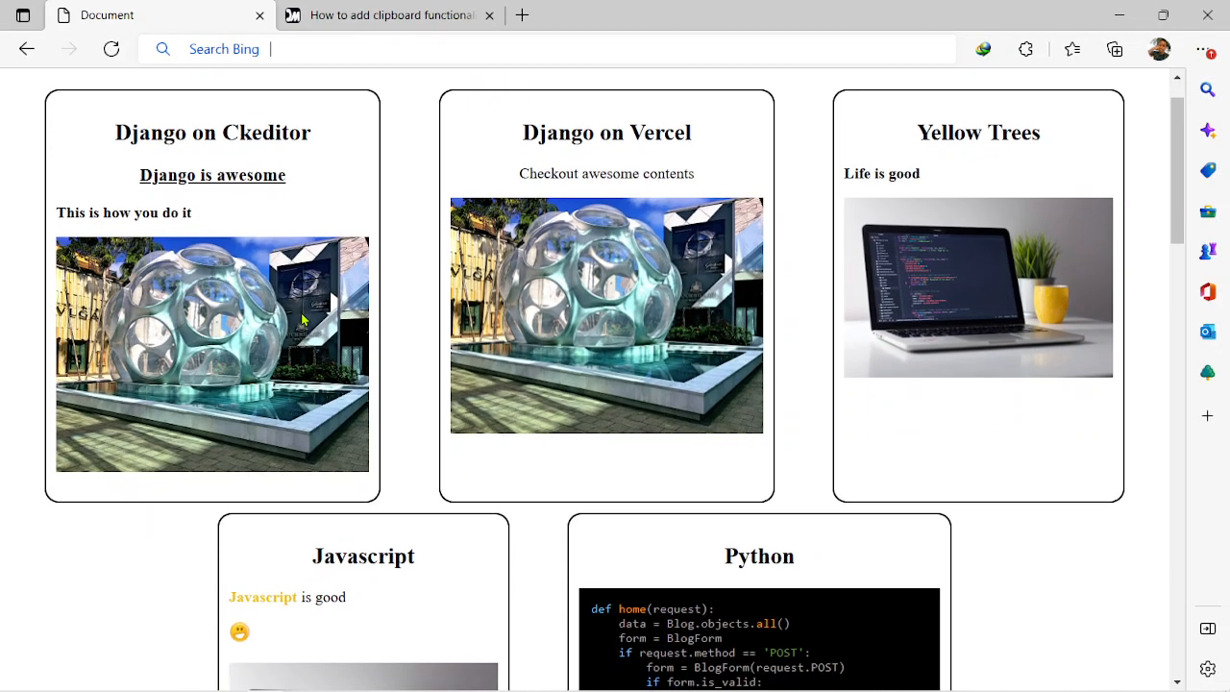
pyautogui.scroll(1, 303, 319)
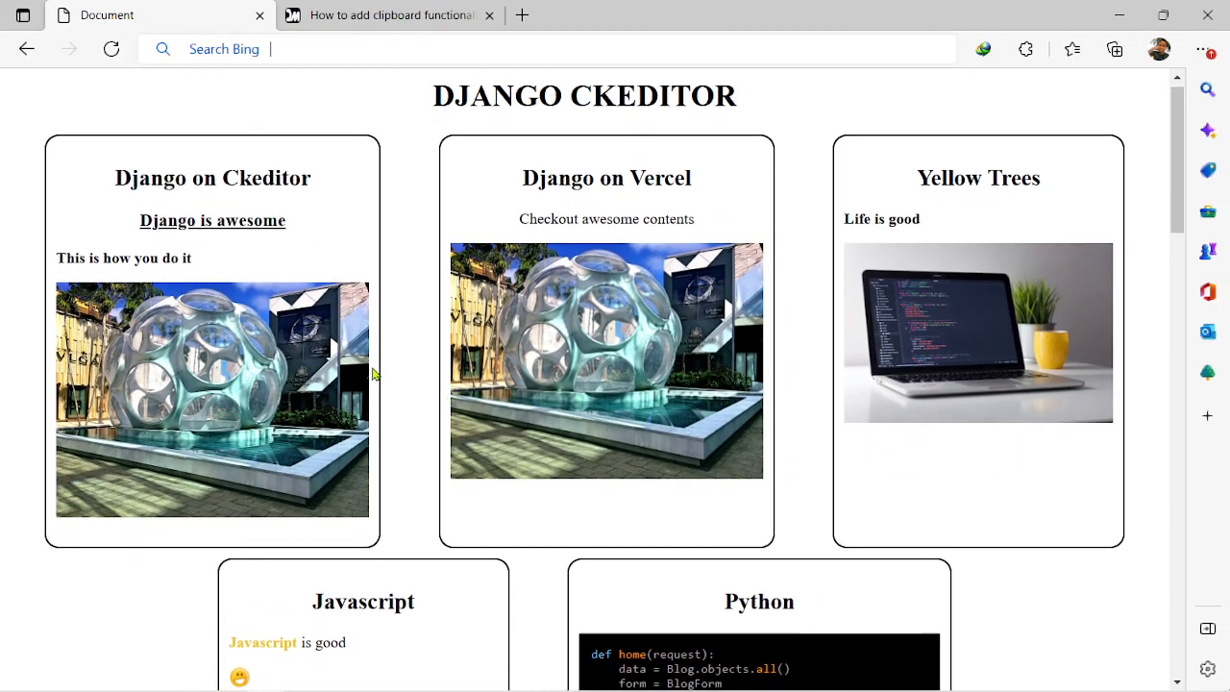
pyautogui.moveTo(212, 353)
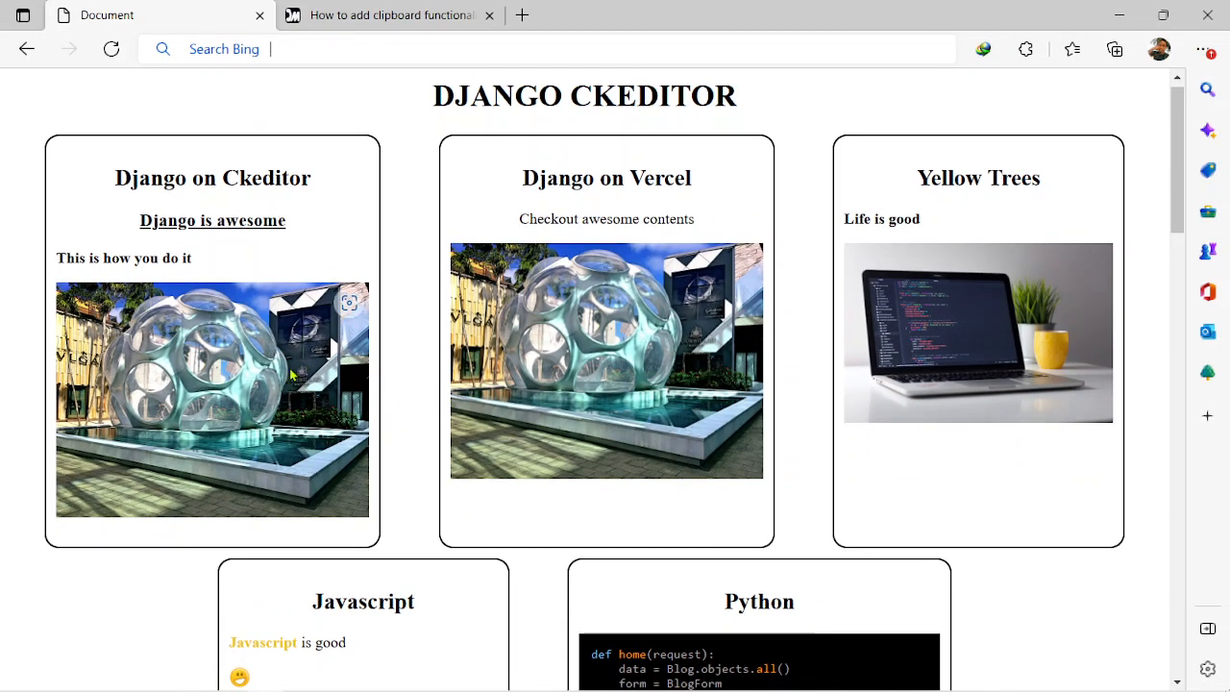
# Log into Django admin at 127.0.0.1:8000/admin and start a new Blog with the cursor in Body
pyautogui.click(522, 14)
pyautogui.write('1')
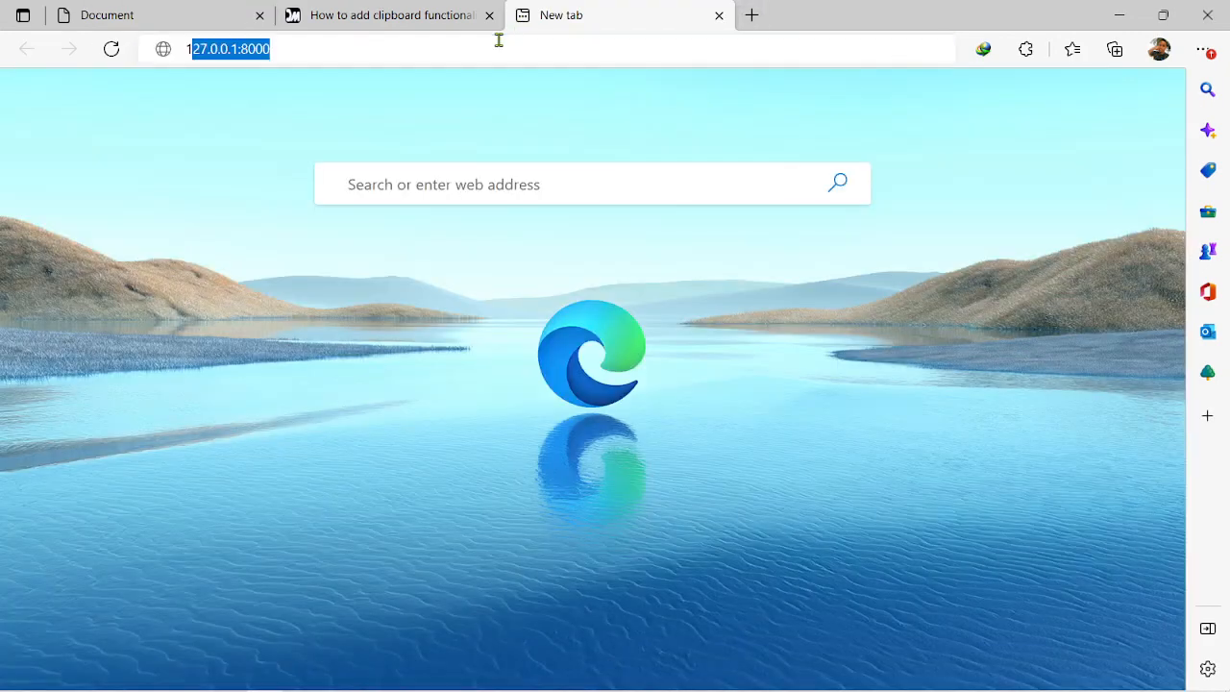
pyautogui.write('27.0.0.1:8000/a')
pyautogui.press('Return')
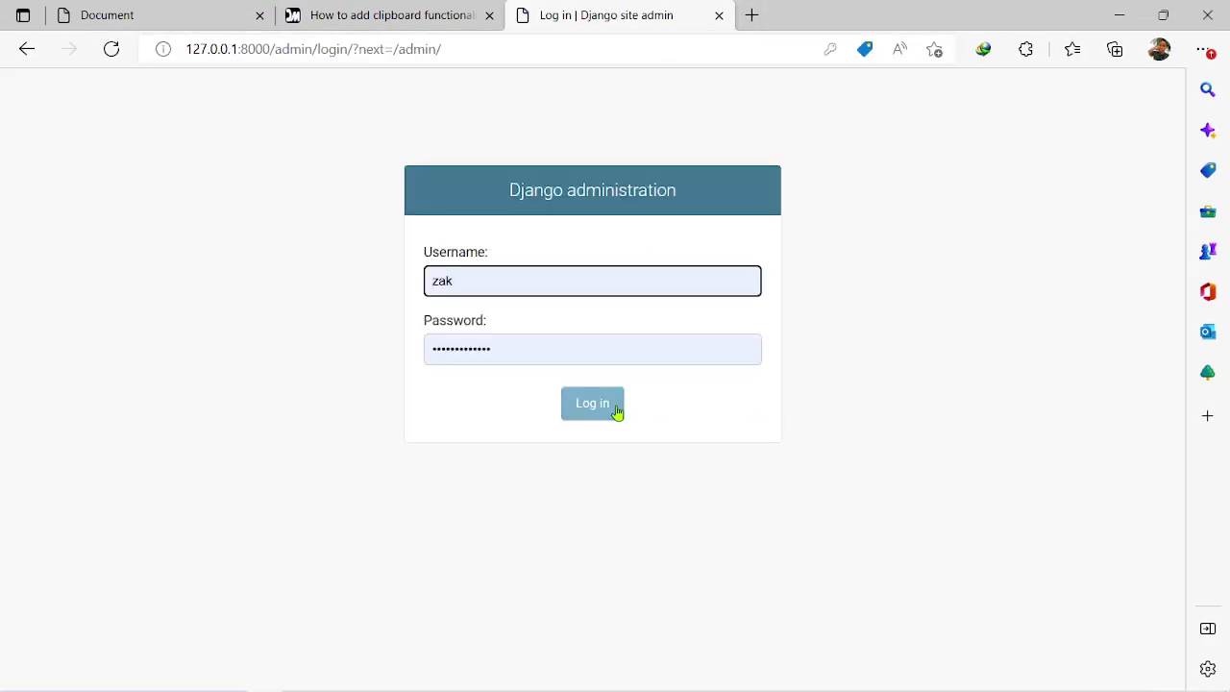
pyautogui.click(615, 408)
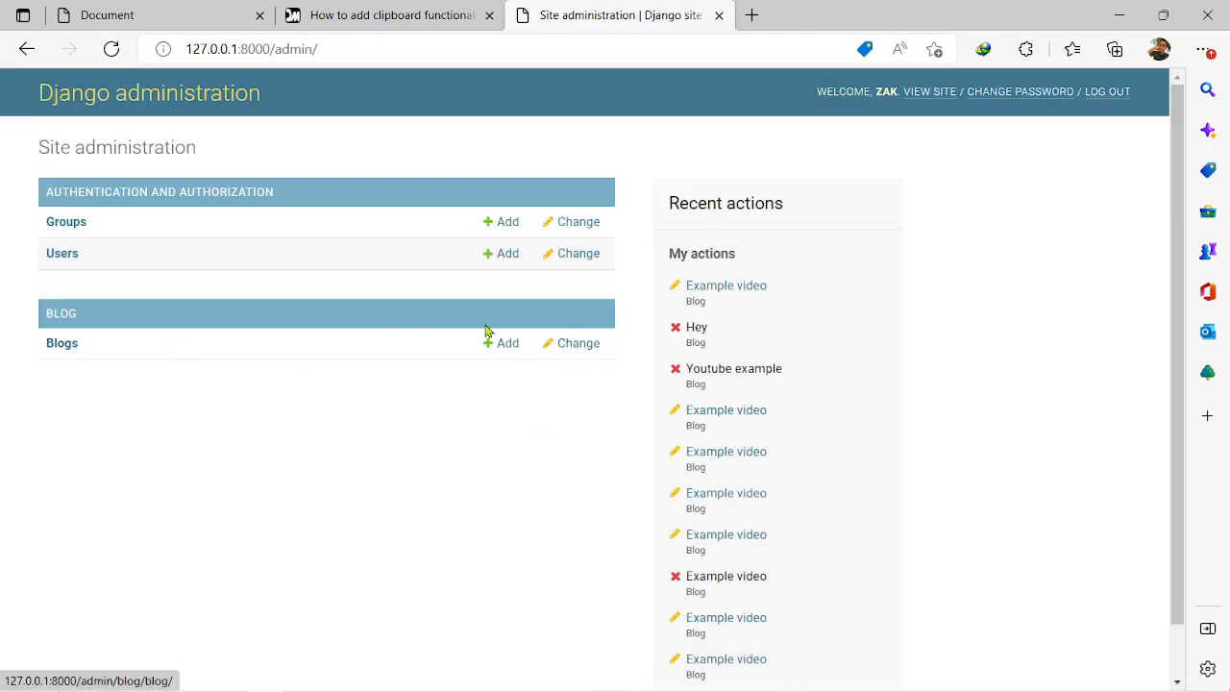
pyautogui.click(501, 343)
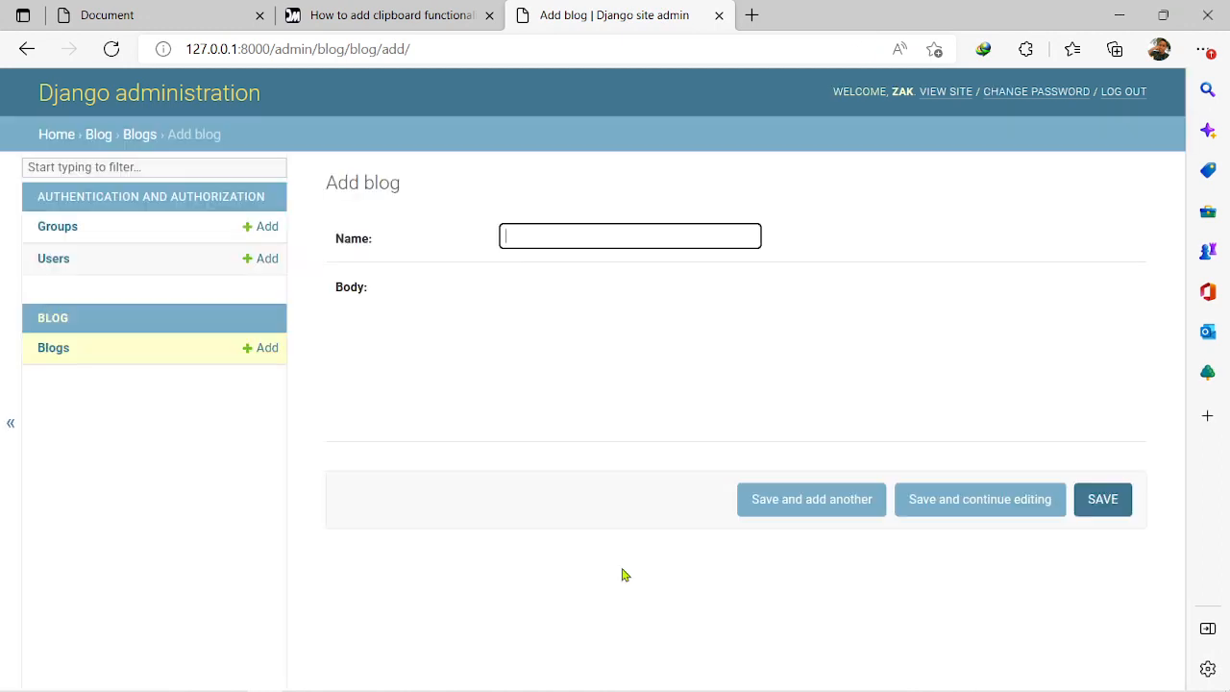
pyautogui.scroll(-1, 622, 568)
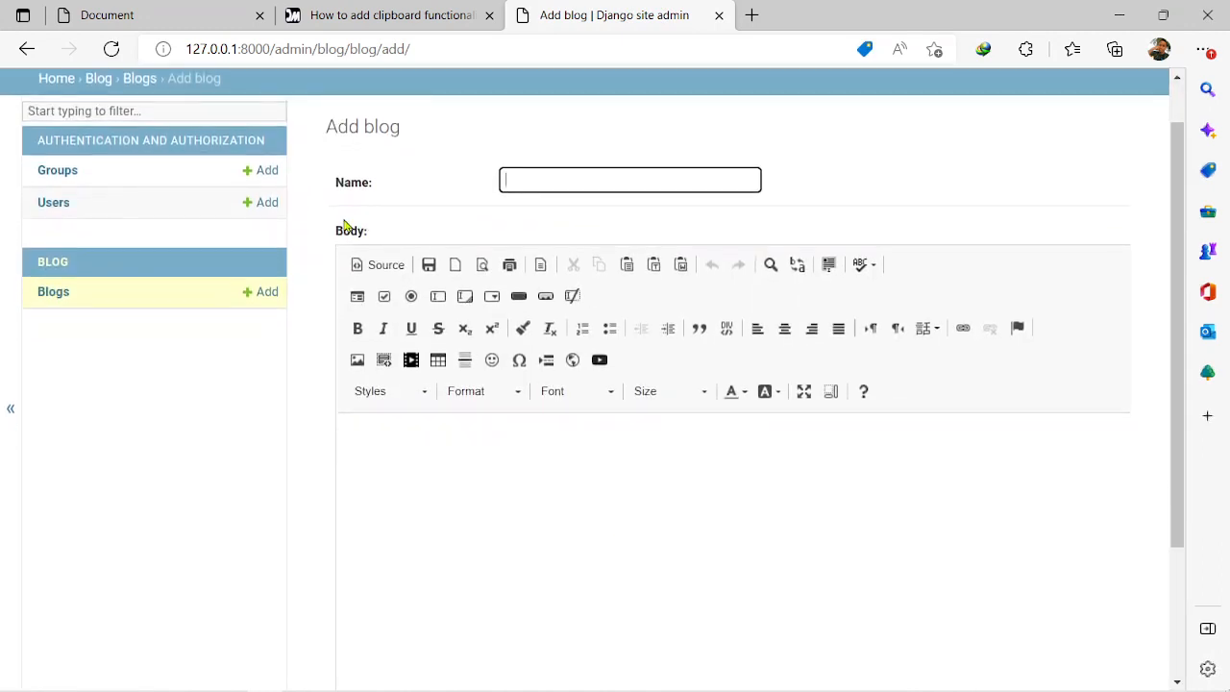
pyautogui.scroll(-1, 862, 312)
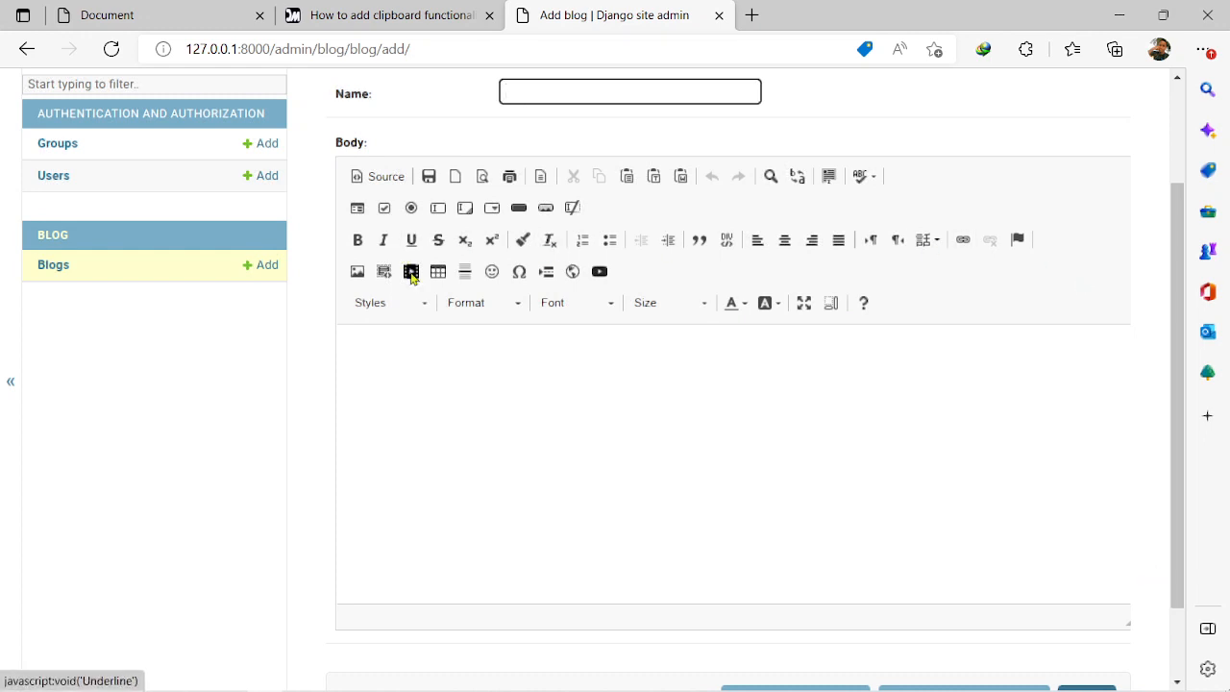
pyautogui.click(511, 429)
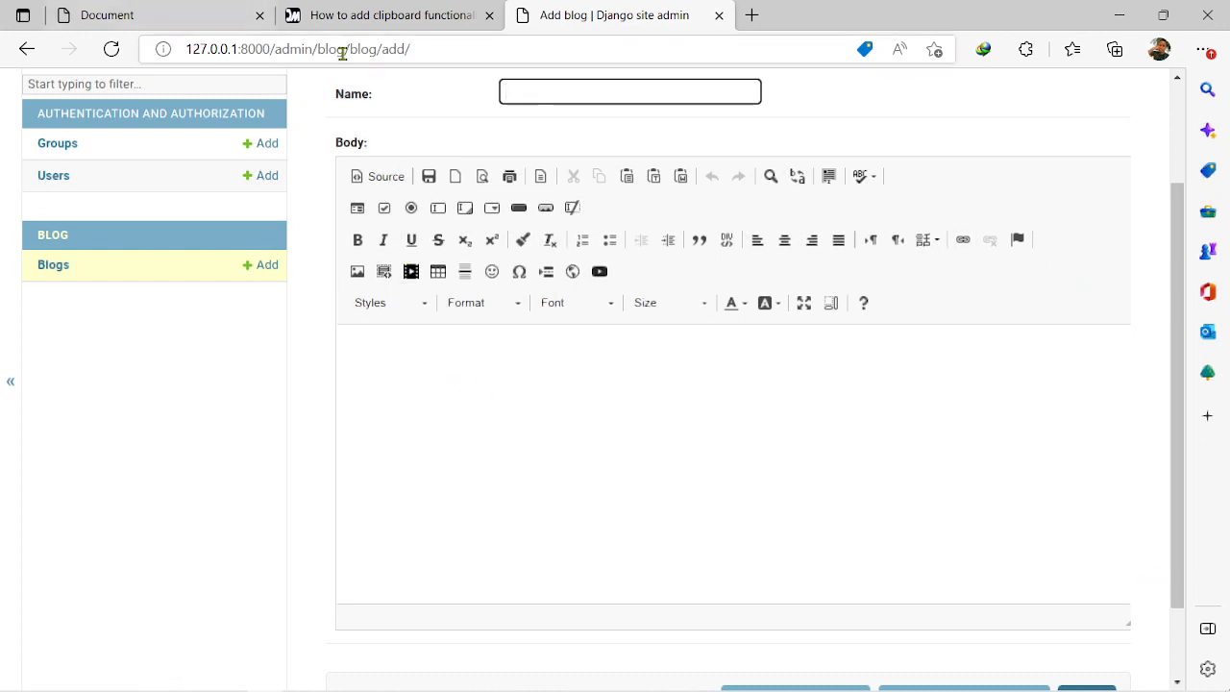
# Return to the Django CKEditor page, lower the Example video's volume and pause it
pyautogui.click(107, 15)
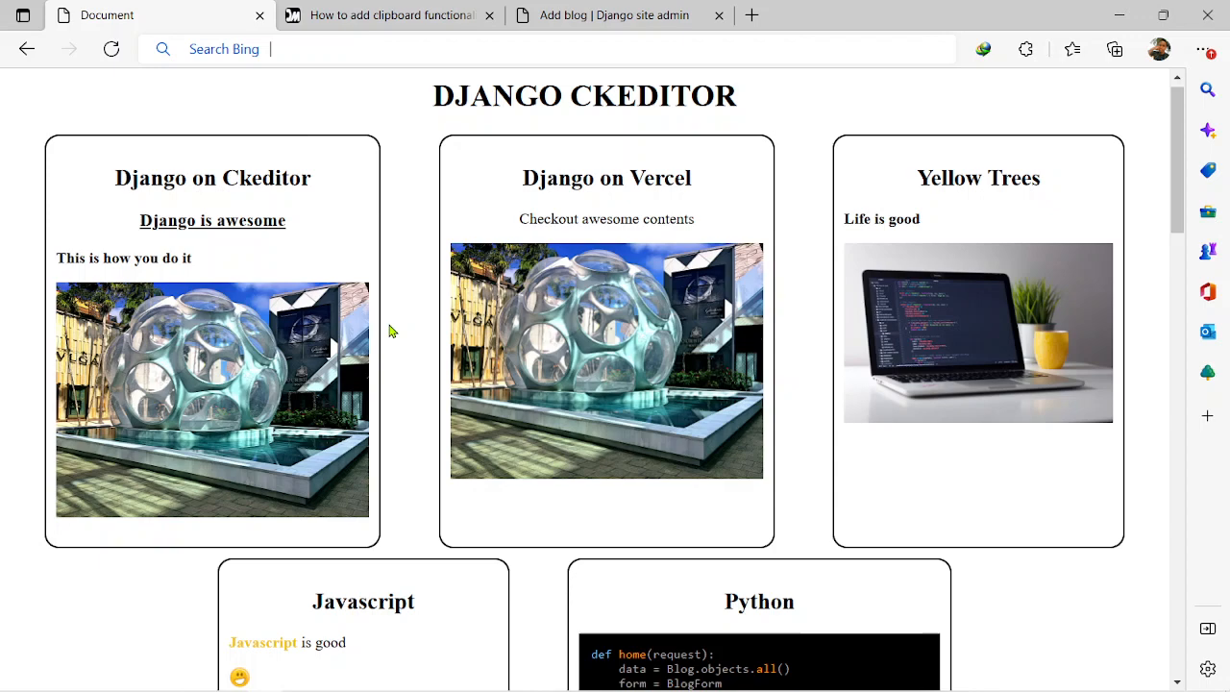
pyautogui.scroll(-8, 390, 332)
pyautogui.scroll(-8, 390, 331)
pyautogui.scroll(-6, 390, 331)
pyautogui.scroll(-2, 390, 332)
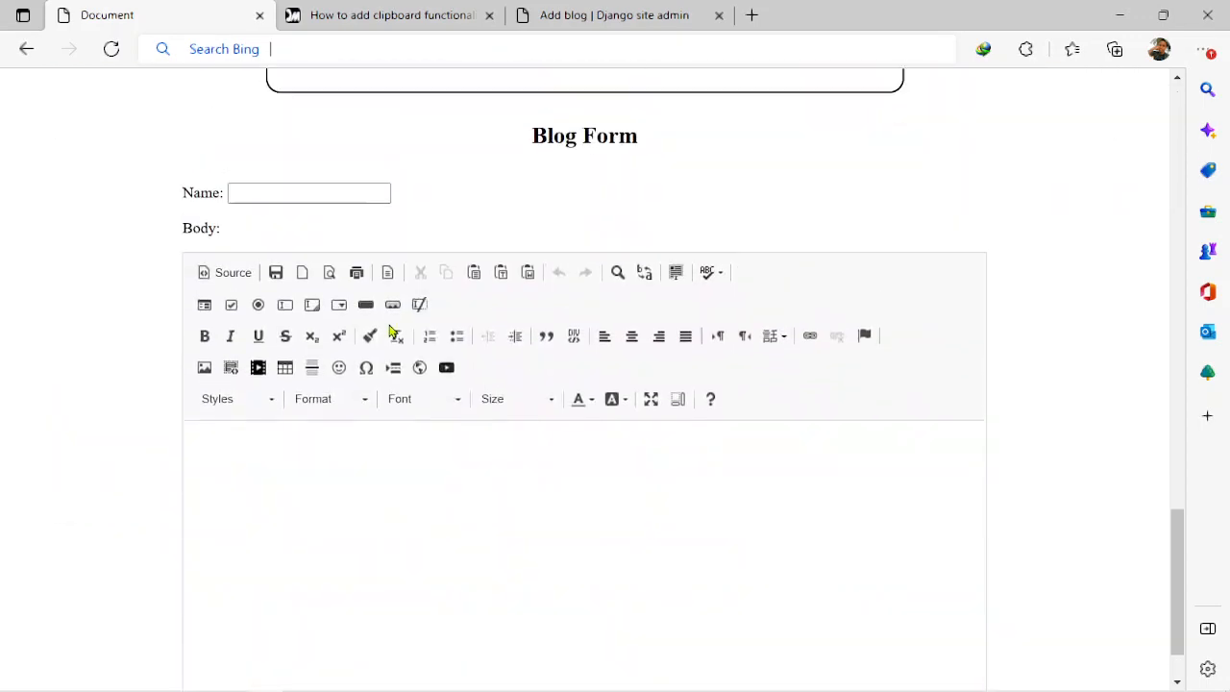
pyautogui.scroll(8, 866, 380)
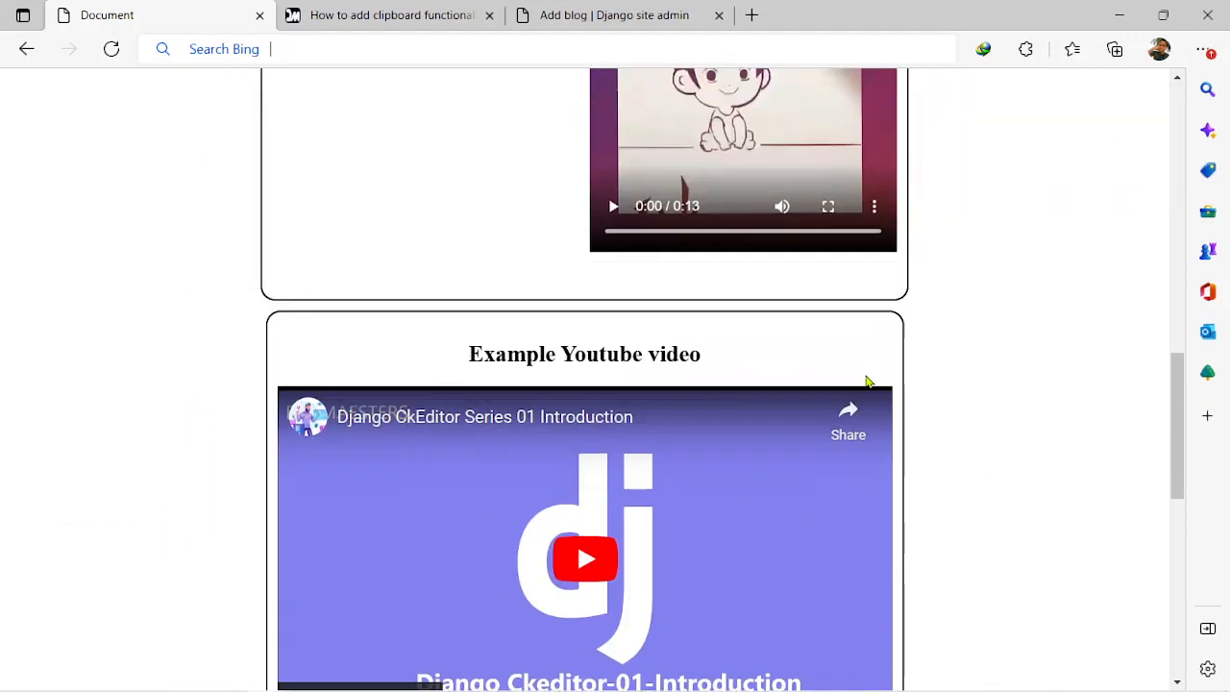
pyautogui.scroll(4, 866, 381)
pyautogui.scroll(4, 867, 380)
pyautogui.scroll(2, 866, 381)
pyautogui.scroll(1, 866, 381)
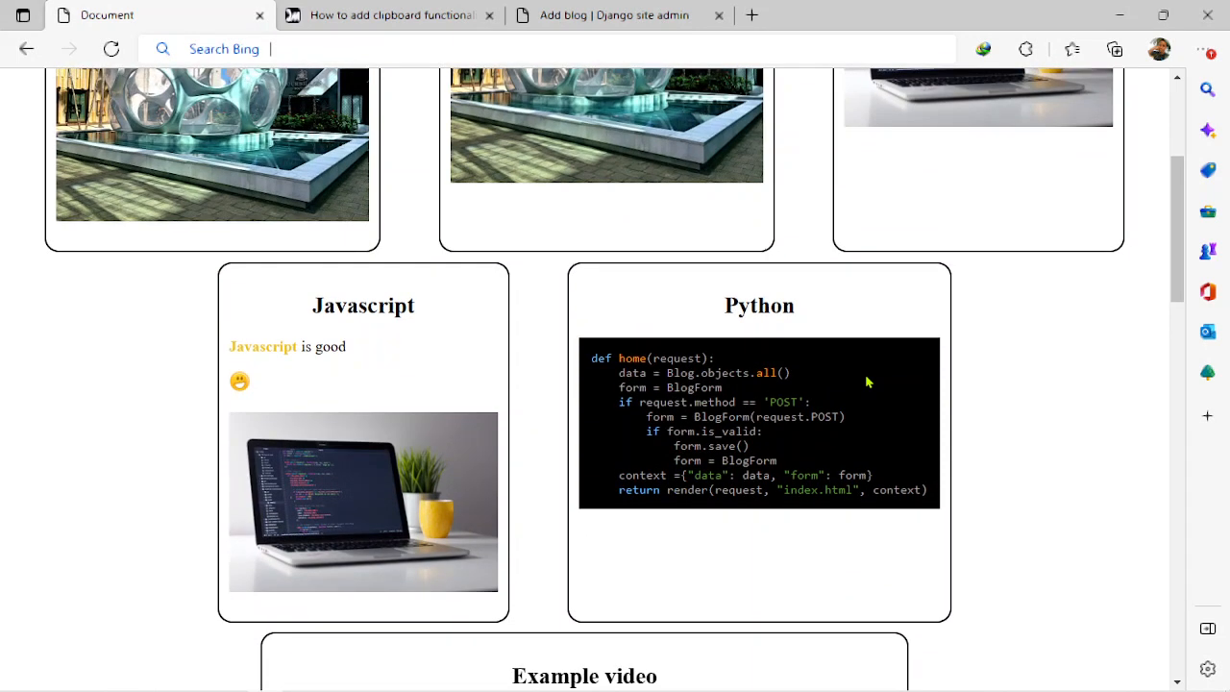
pyautogui.scroll(-1, 867, 381)
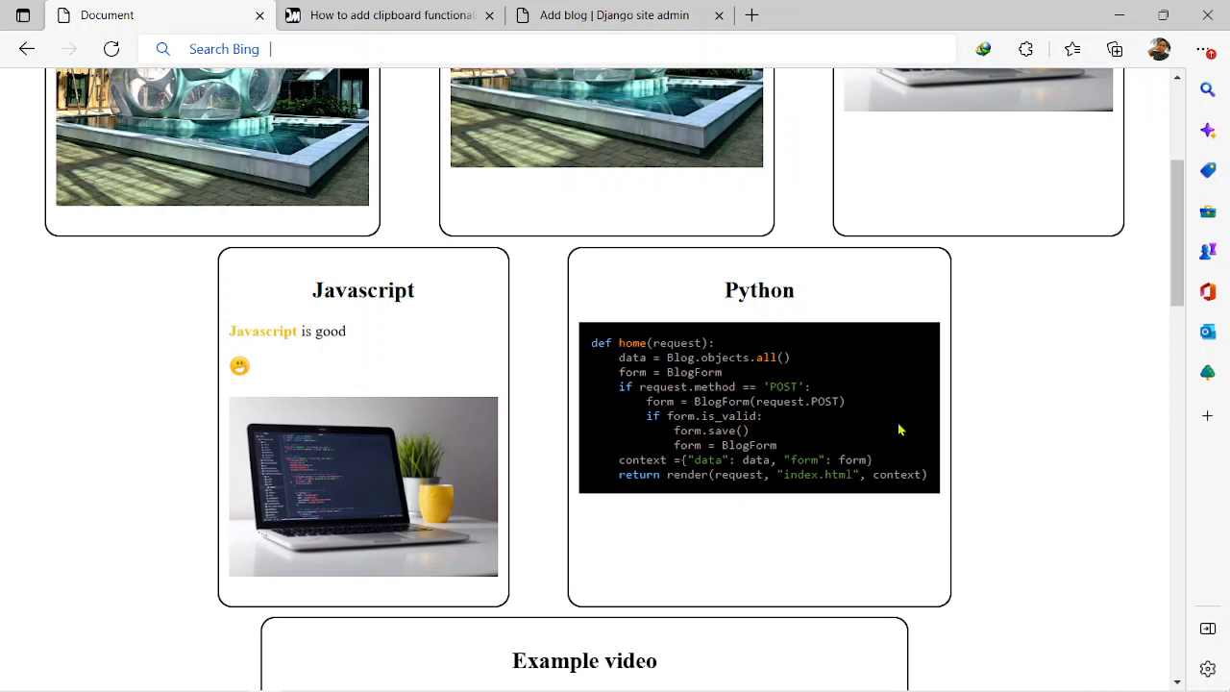
pyautogui.scroll(-3, 816, 461)
pyautogui.scroll(-3, 817, 461)
pyautogui.scroll(-2, 817, 461)
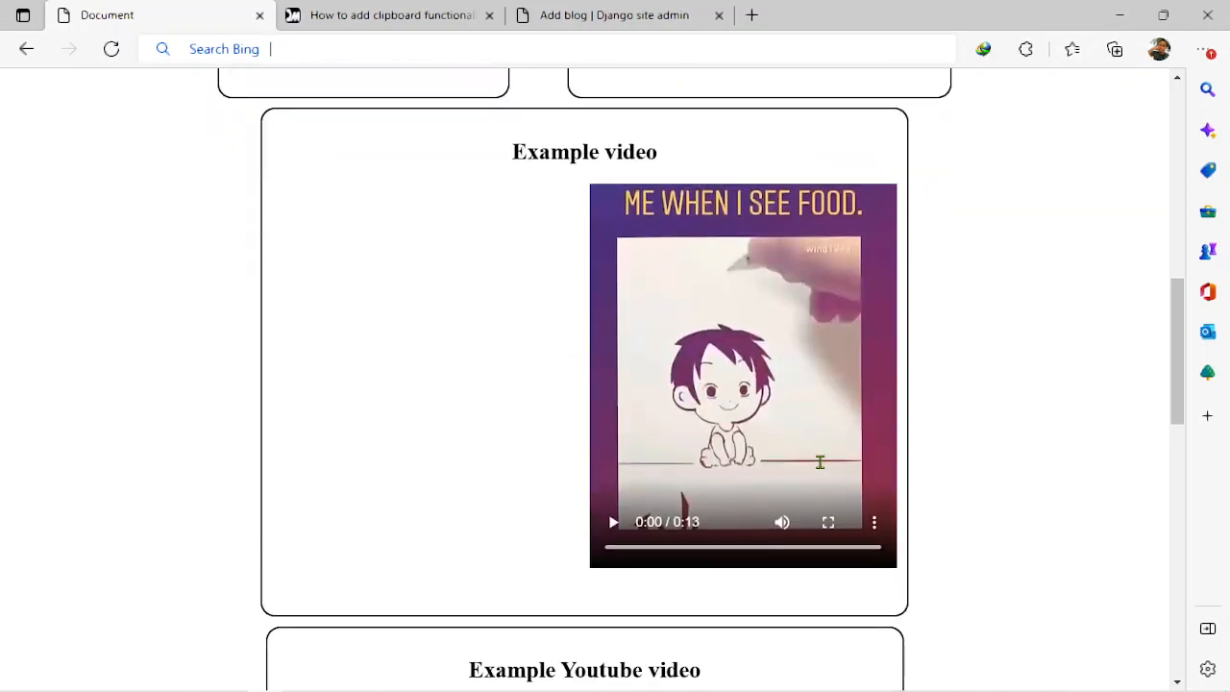
pyautogui.scroll(2, 819, 463)
pyautogui.scroll(-1, 575, 286)
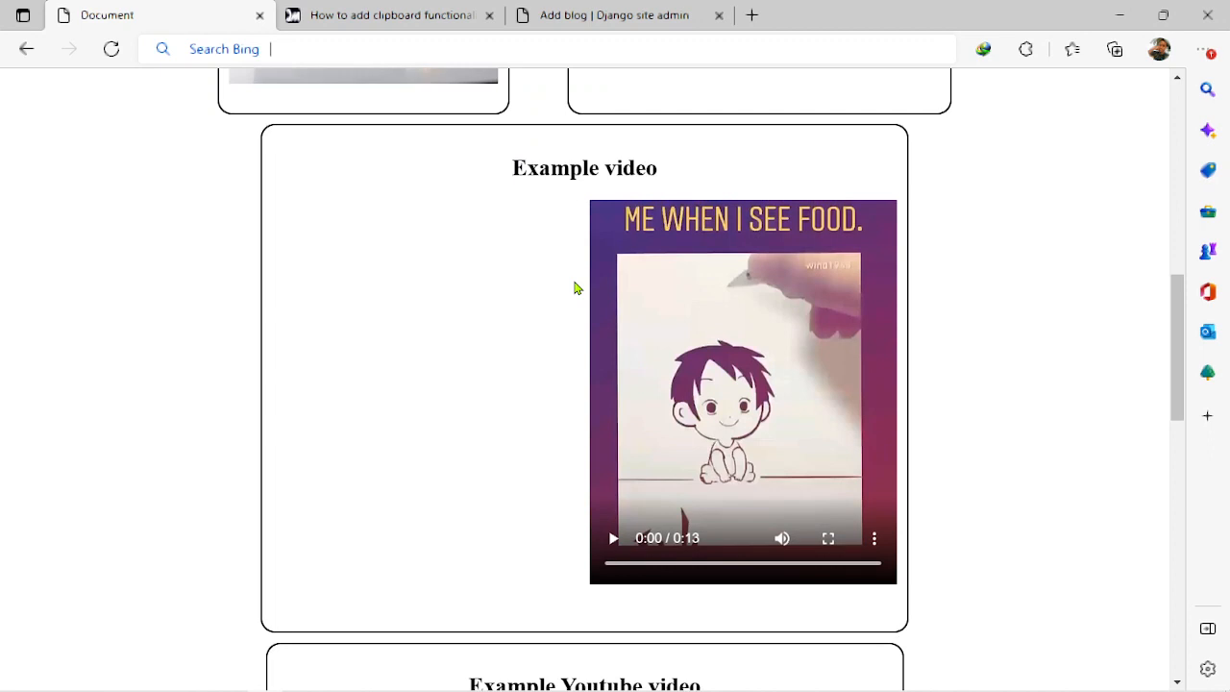
pyautogui.scroll(-1, 499, 307)
pyautogui.scroll(1, 498, 308)
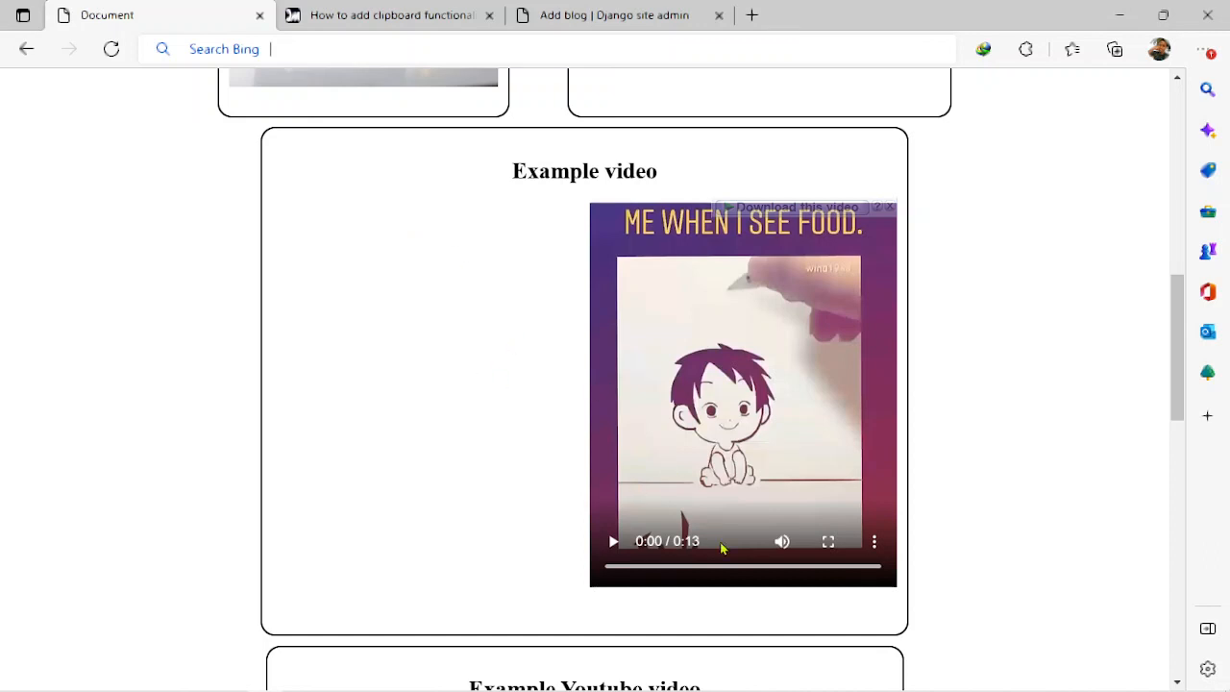
pyautogui.moveTo(782, 539)
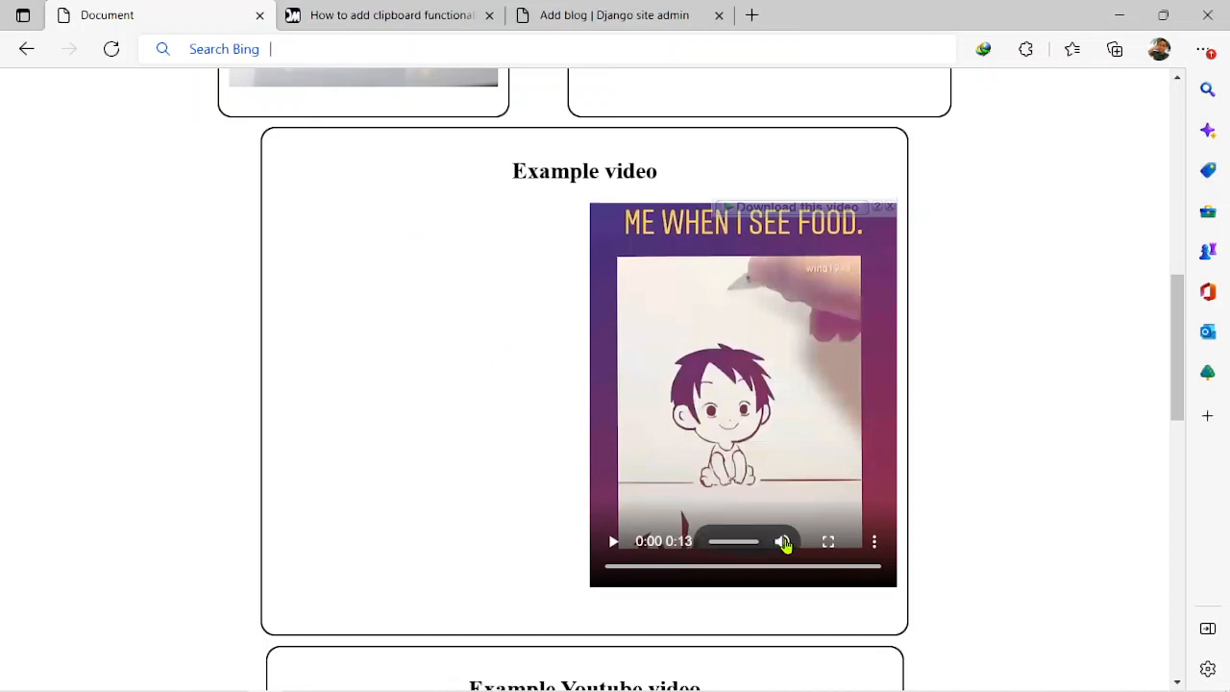
pyautogui.moveTo(760, 542); pyautogui.dragTo(722, 542)
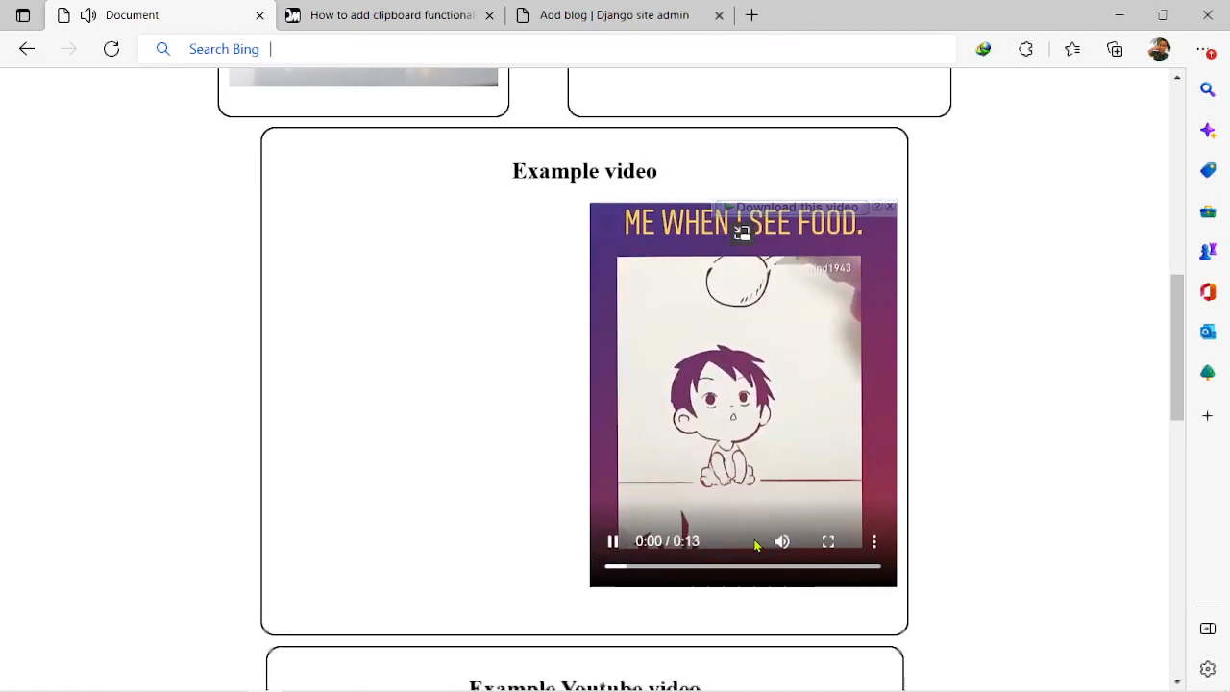
pyautogui.click(612, 540)
pyautogui.scroll(-5, 444, 590)
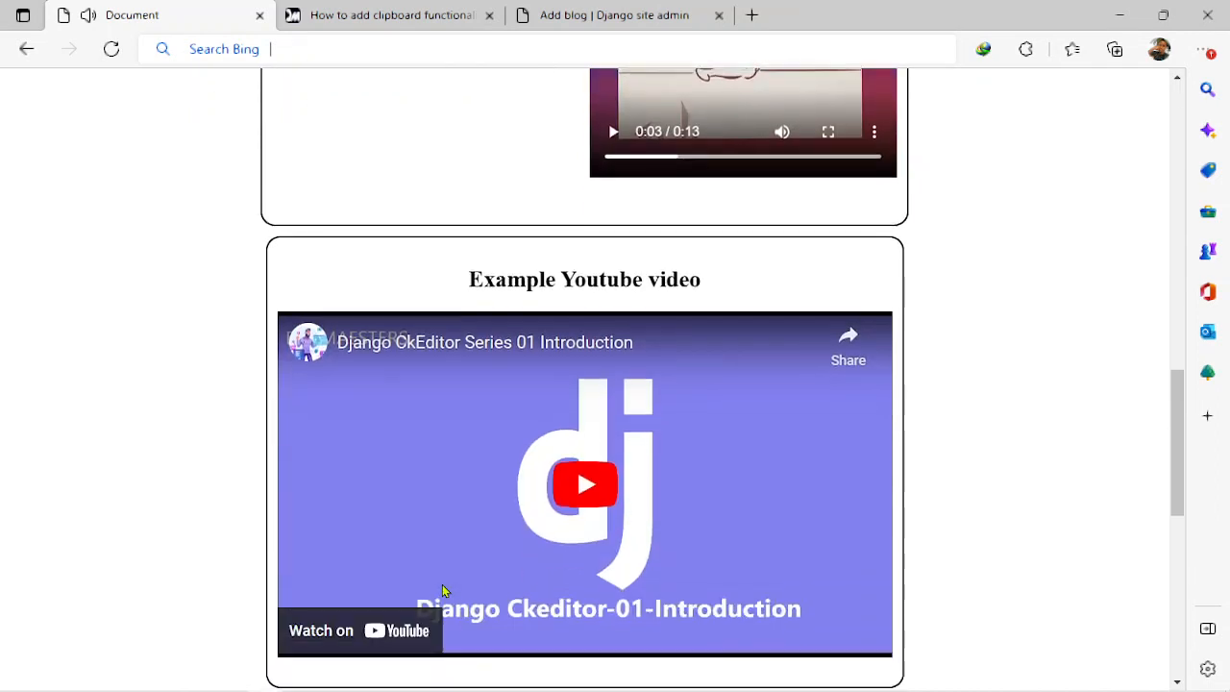
pyautogui.scroll(-2, 443, 590)
pyautogui.scroll(-1, 444, 590)
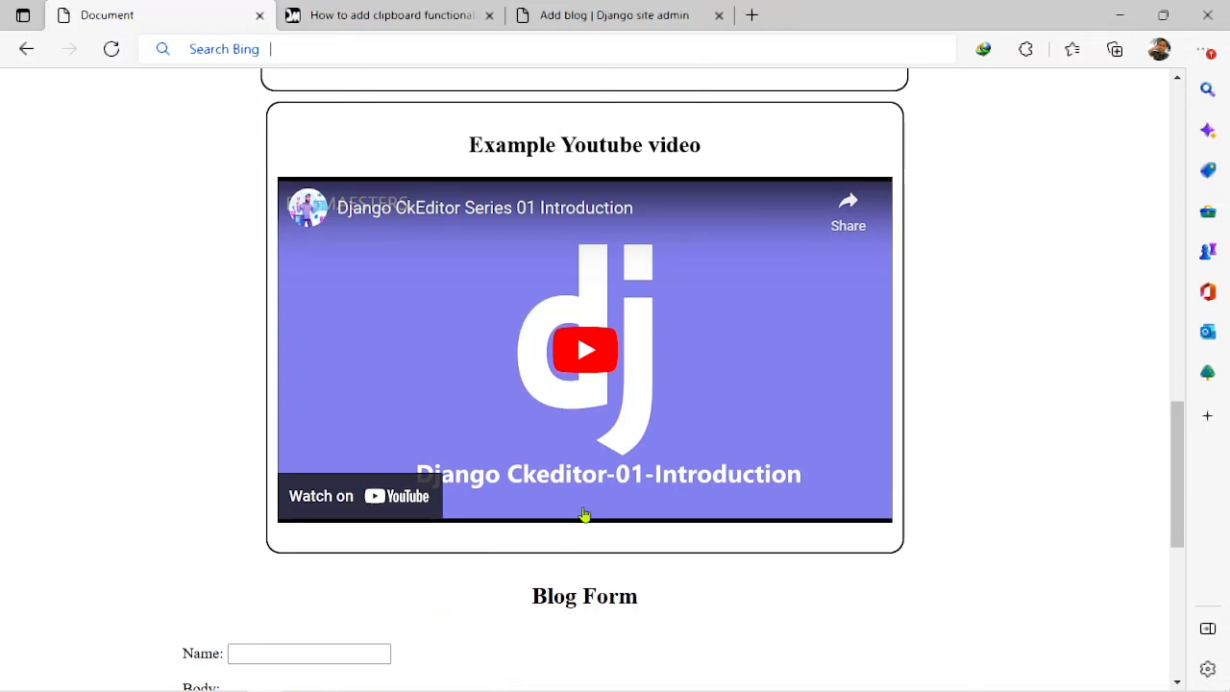
pyautogui.scroll(1, 584, 516)
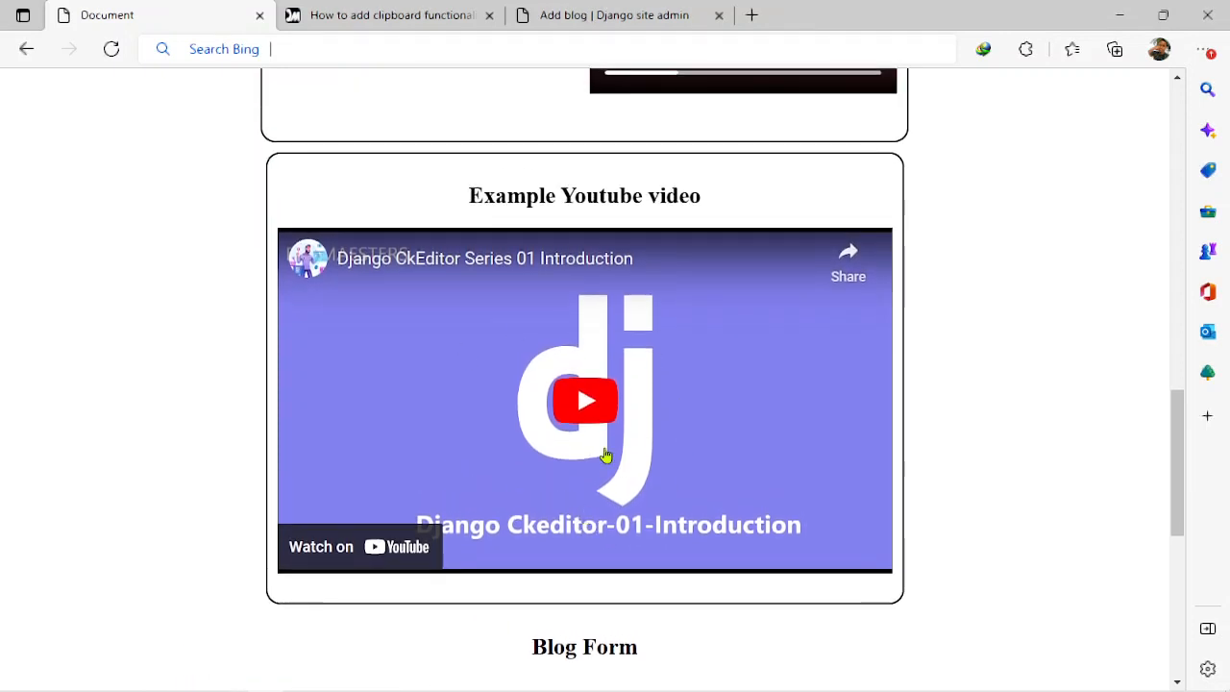
pyautogui.scroll(-4, 355, 478)
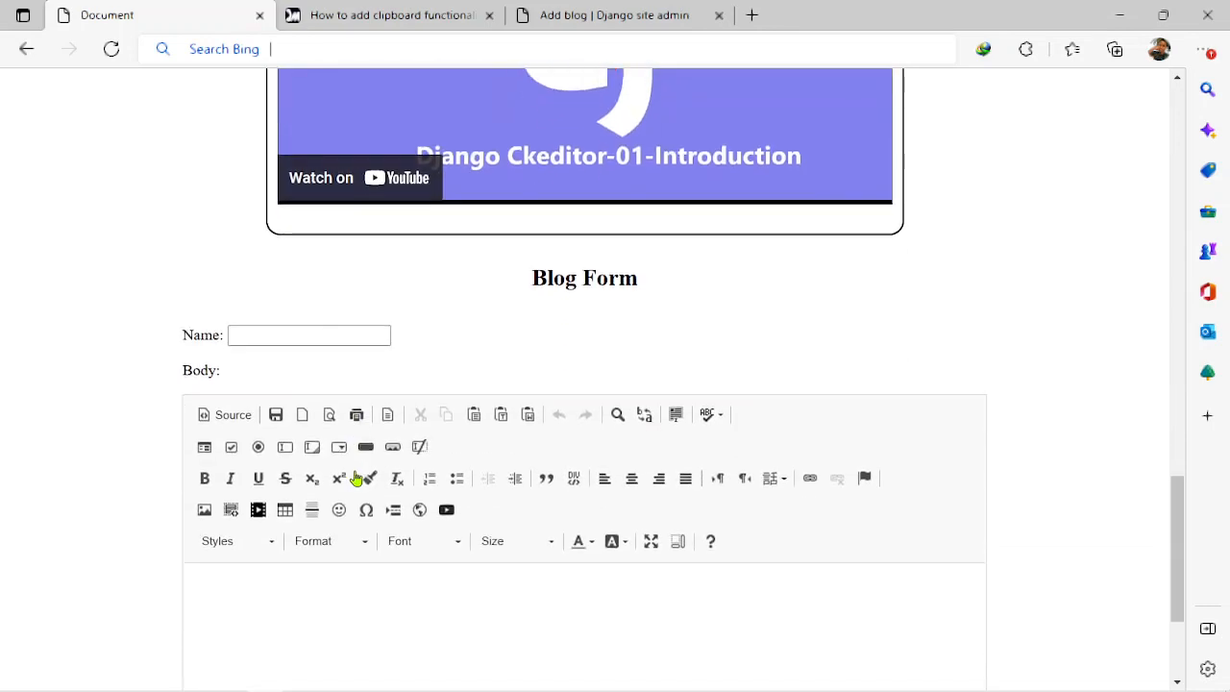
pyautogui.scroll(1, 355, 478)
pyautogui.scroll(2, 356, 478)
pyautogui.scroll(3, 356, 478)
pyautogui.scroll(3, 355, 477)
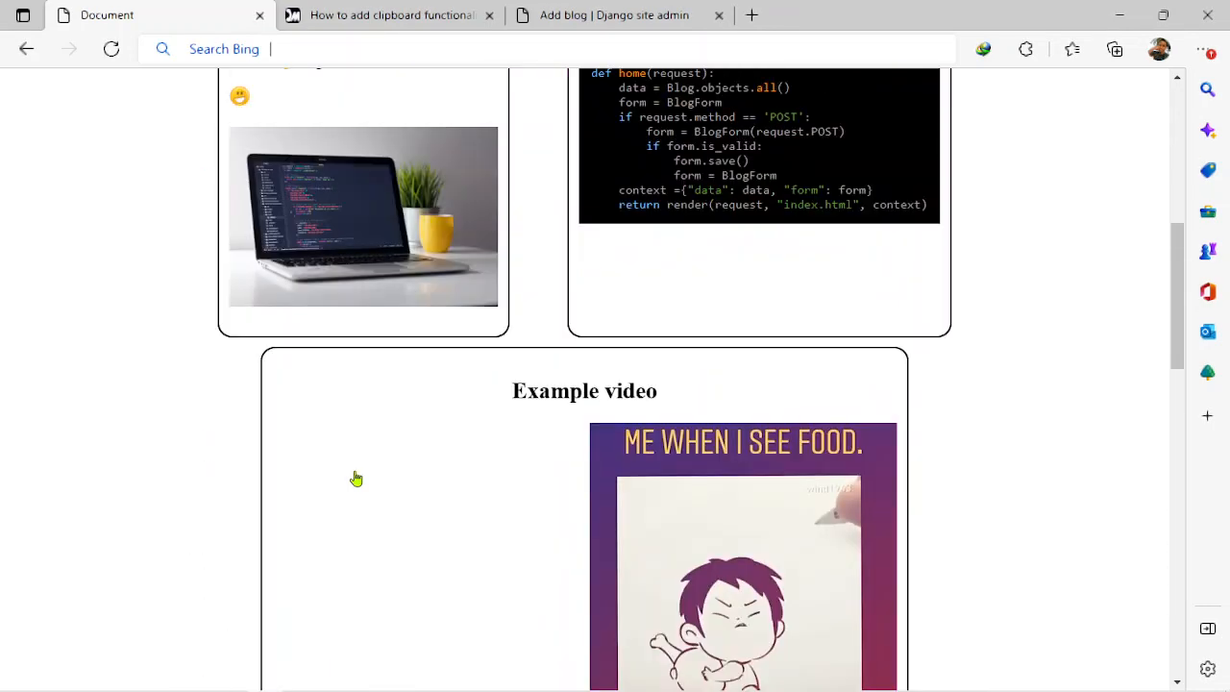
pyautogui.scroll(6, 355, 478)
# From the clipboard tutorial, open the credited copy-pre.css gist link in a new tab
pyautogui.click(413, 15)
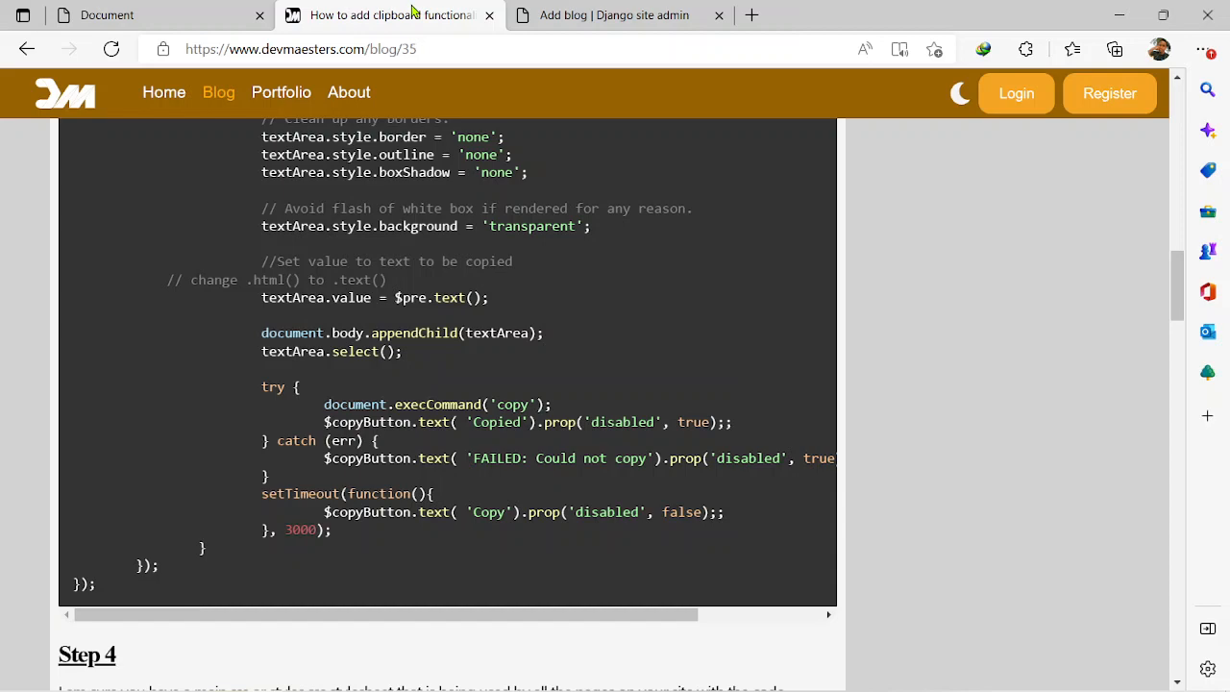
pyautogui.scroll(5, 447, 261)
pyautogui.scroll(5, 447, 261)
pyautogui.scroll(2, 446, 261)
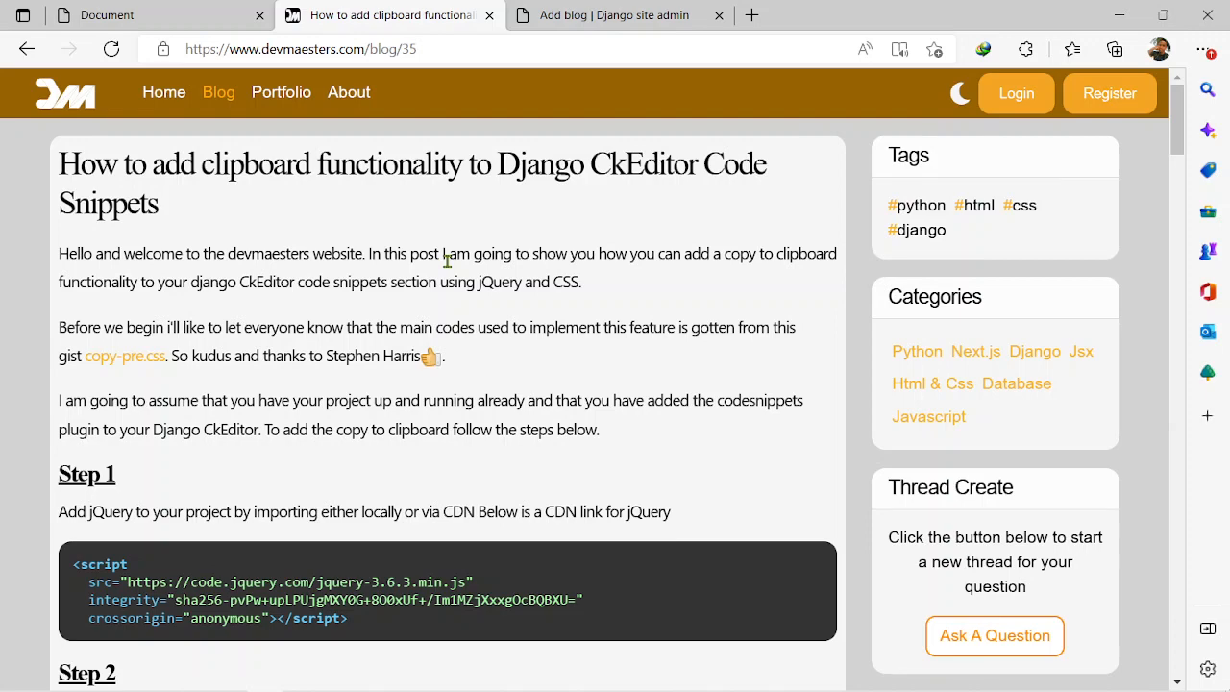
pyautogui.scroll(-1, 260, 332)
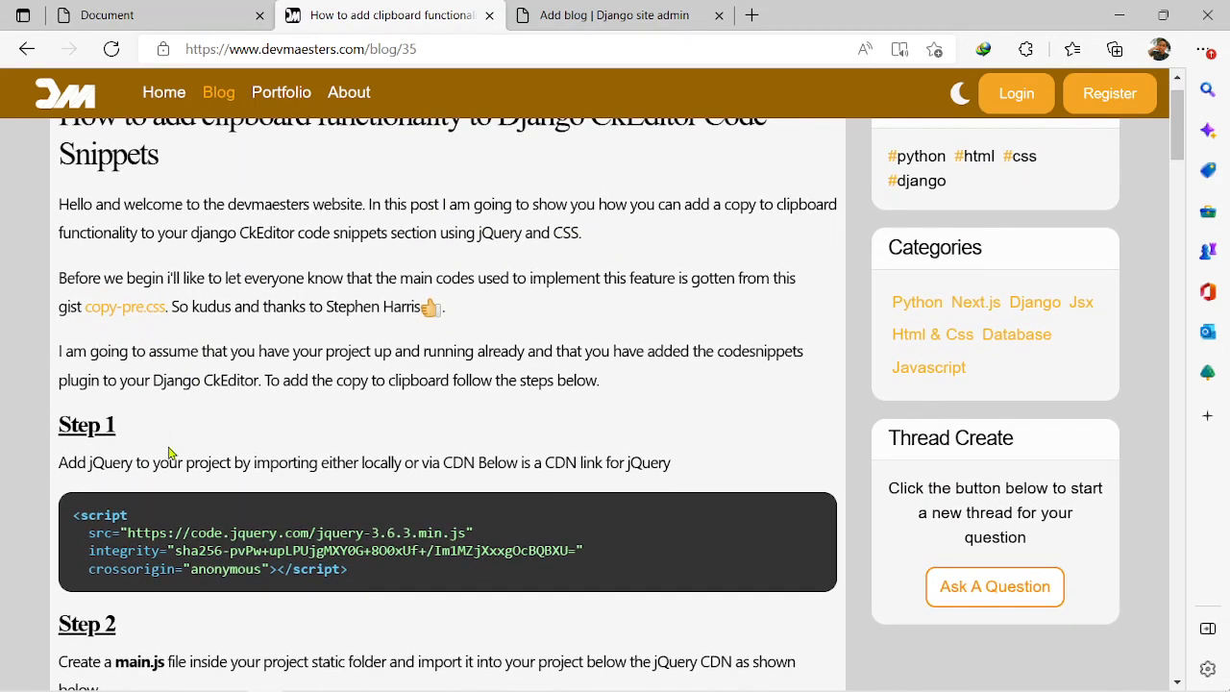
pyautogui.scroll(-1, 171, 452)
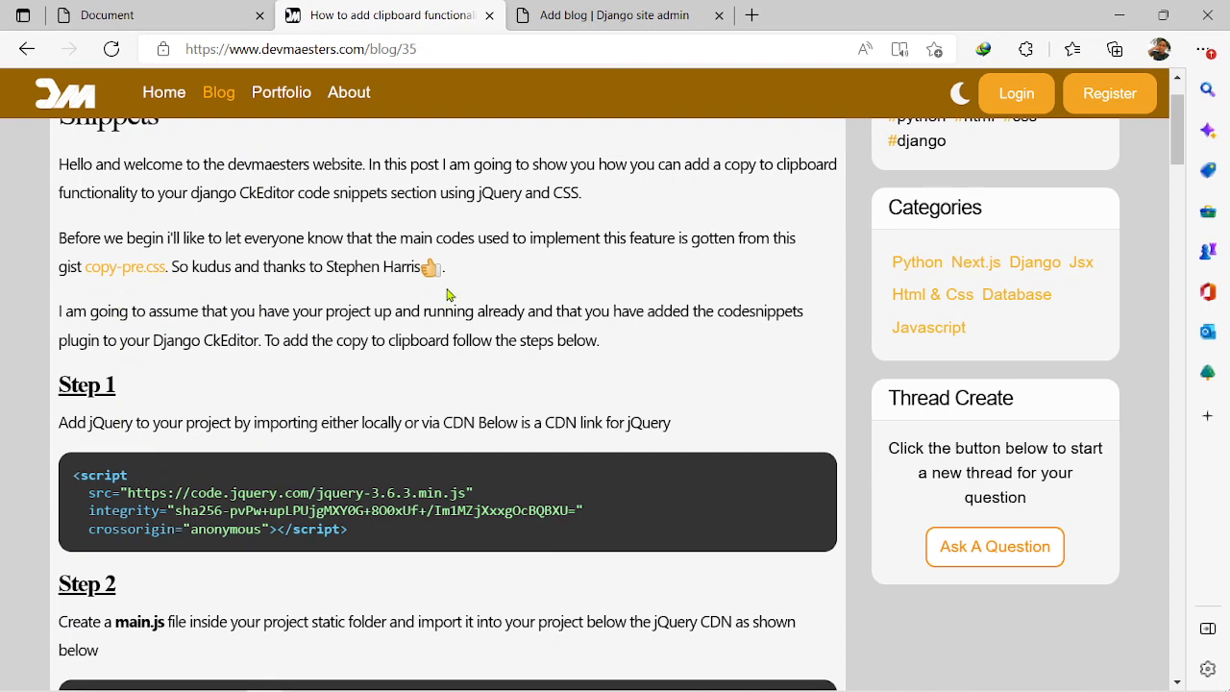
pyautogui.scroll(1, 268, 369)
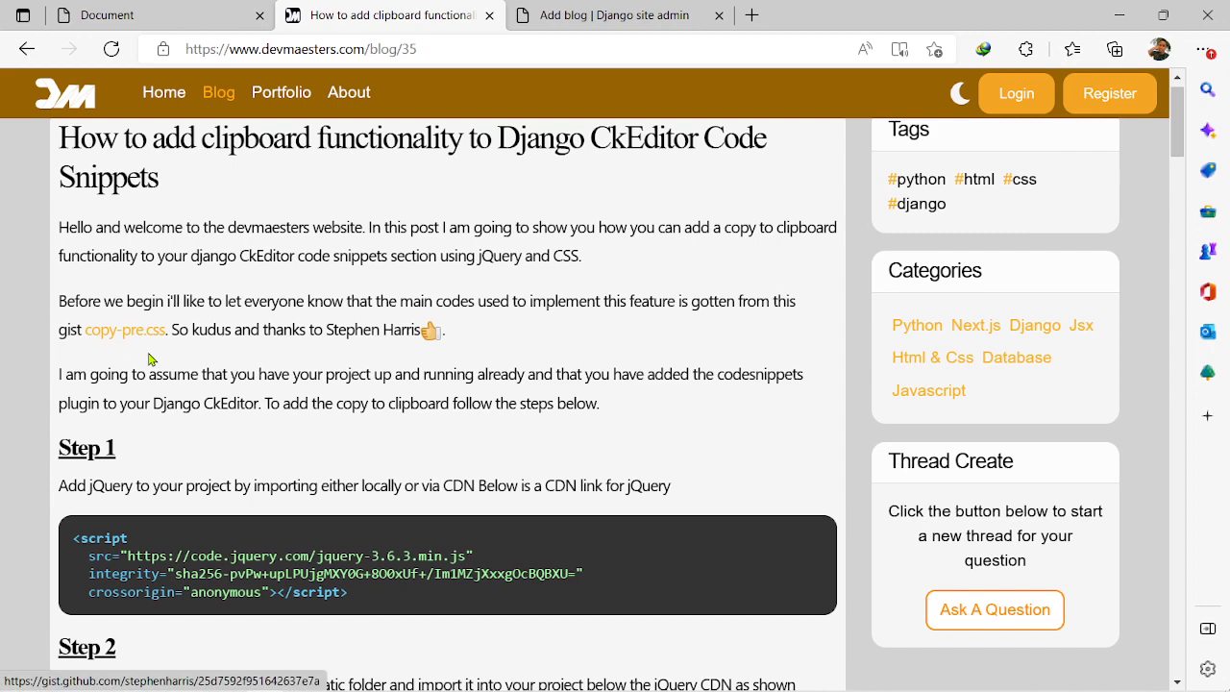
pyautogui.scroll(1, 146, 403)
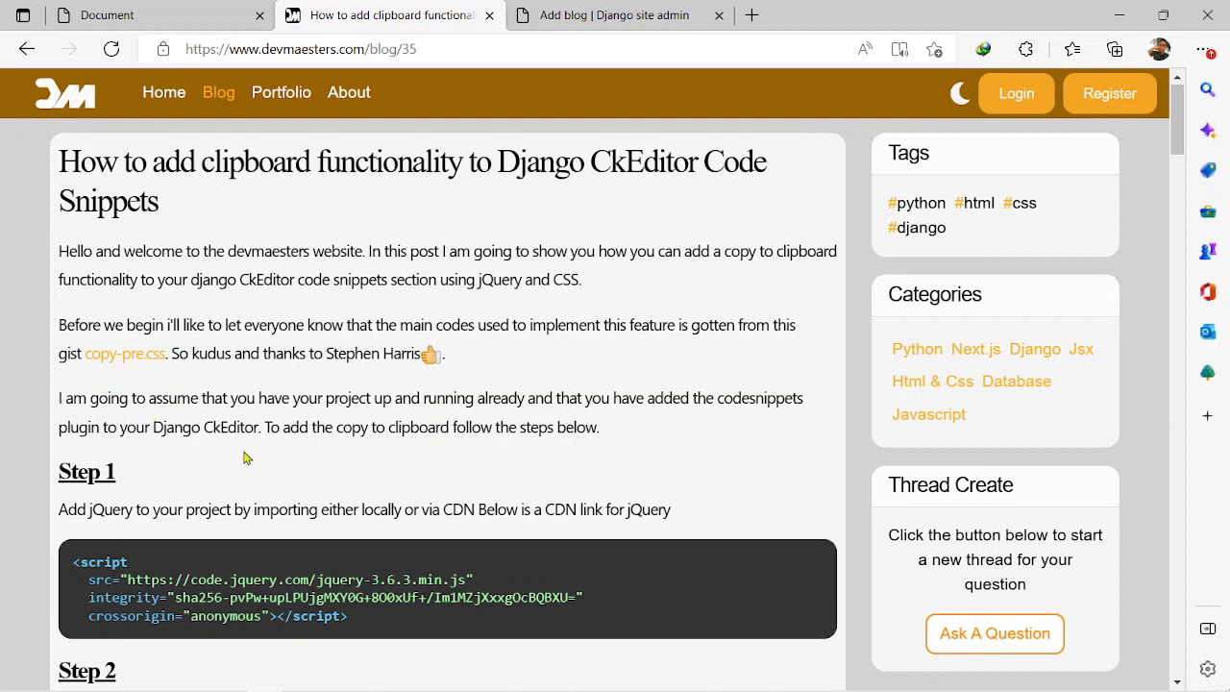
pyautogui.scroll(-1, 245, 458)
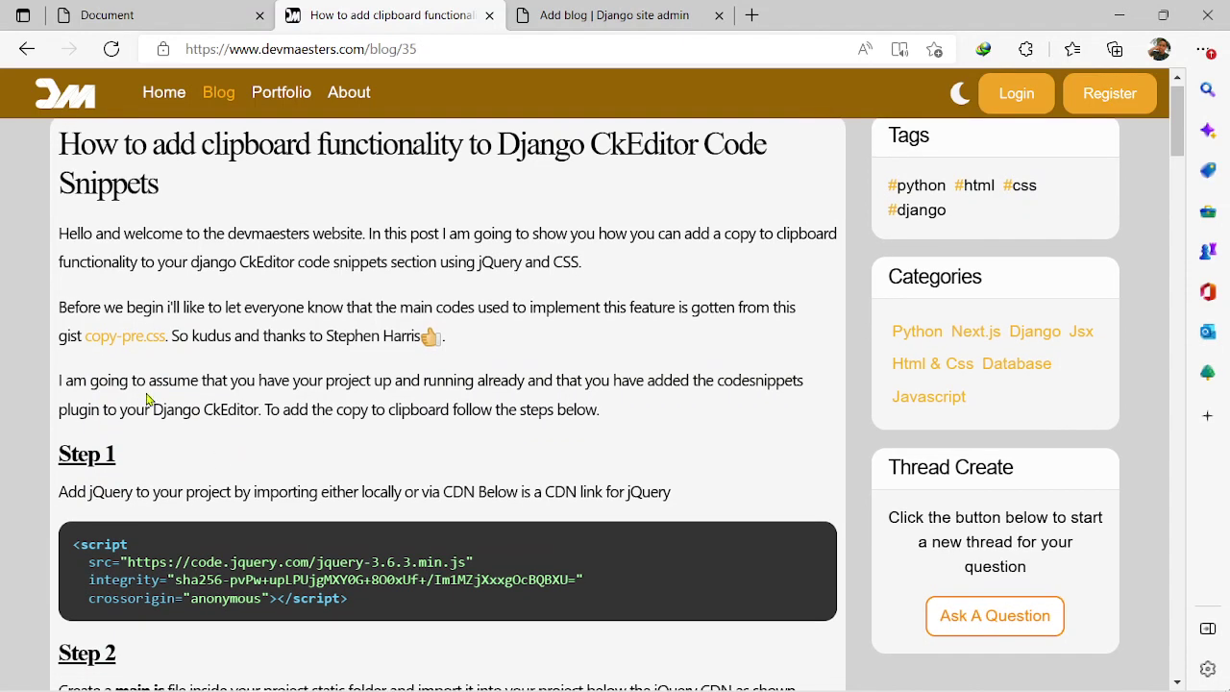
pyautogui.rightClick(125, 336)
pyautogui.click(185, 317)
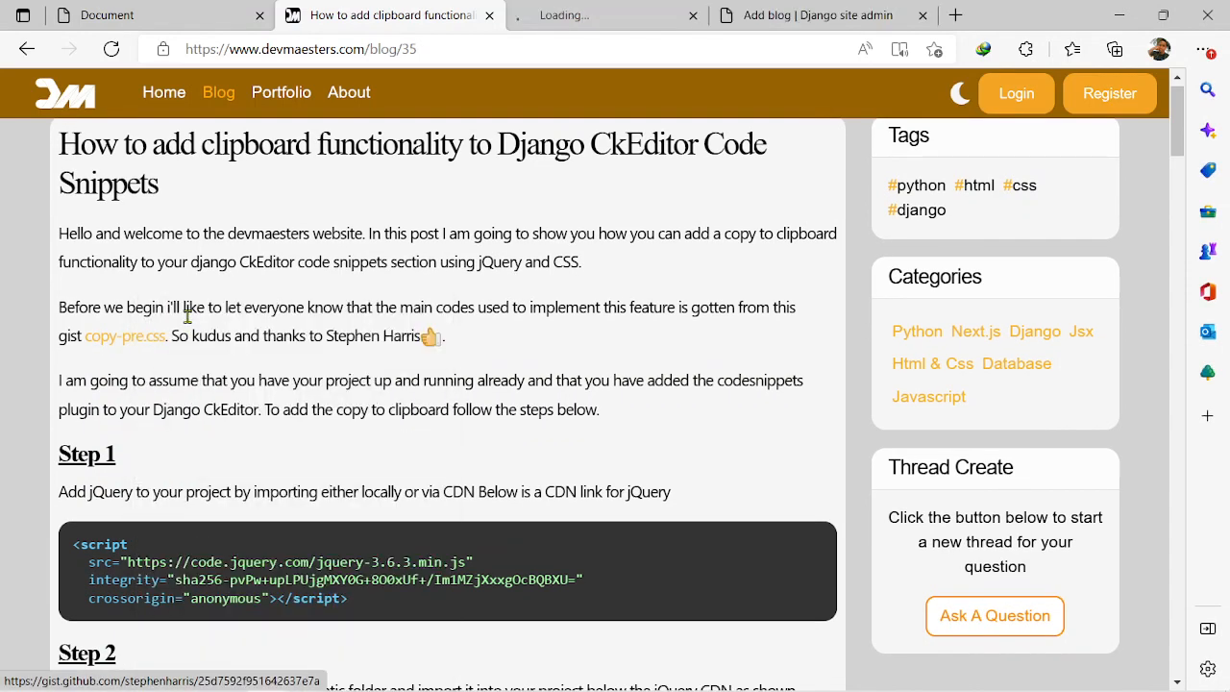
pyautogui.click(620, 14)
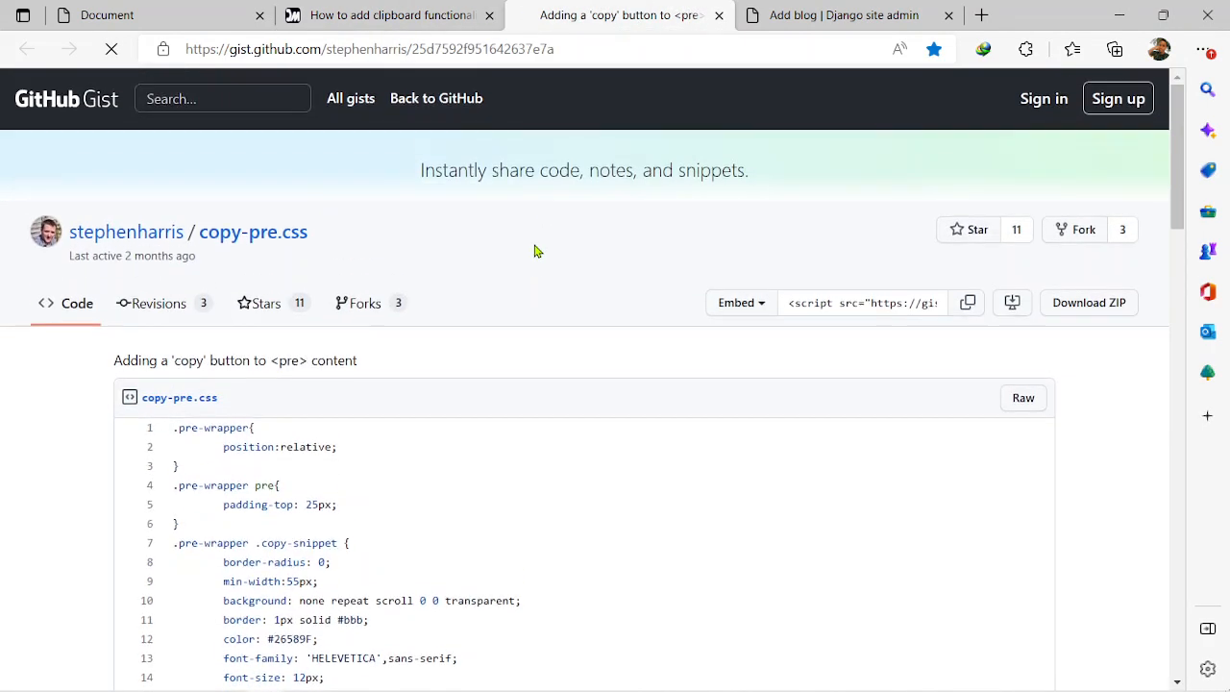
pyautogui.scroll(-1, 490, 327)
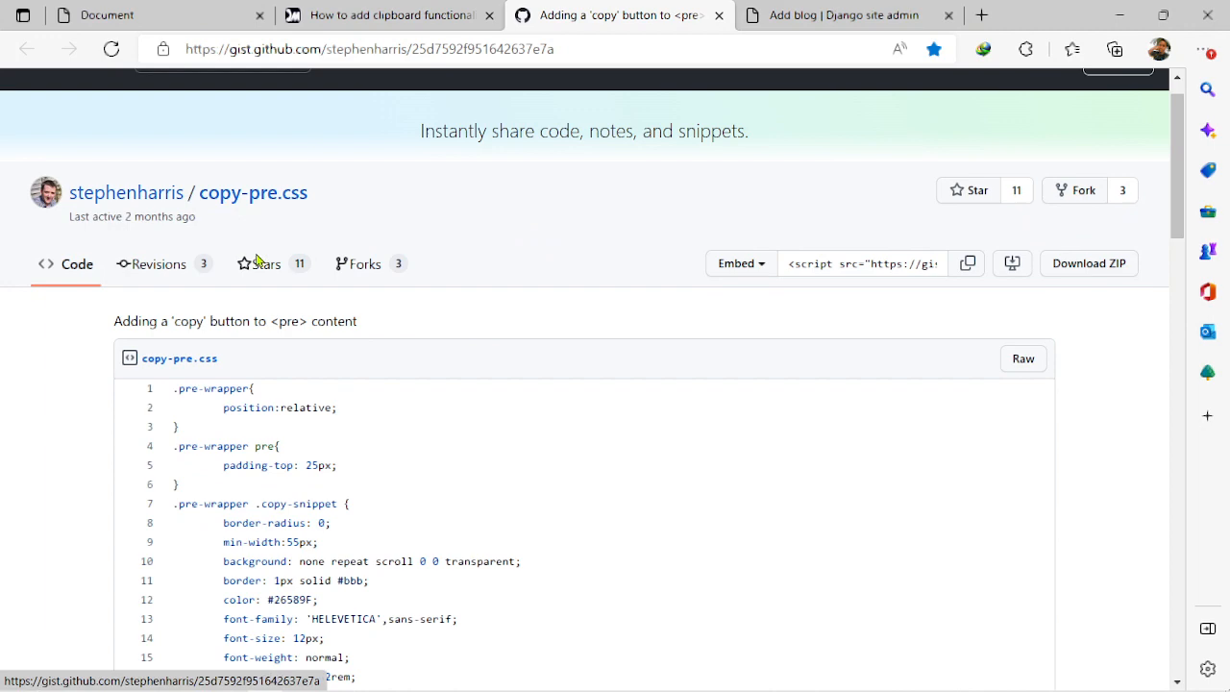
pyautogui.scroll(-5, 317, 365)
pyautogui.scroll(-3, 350, 372)
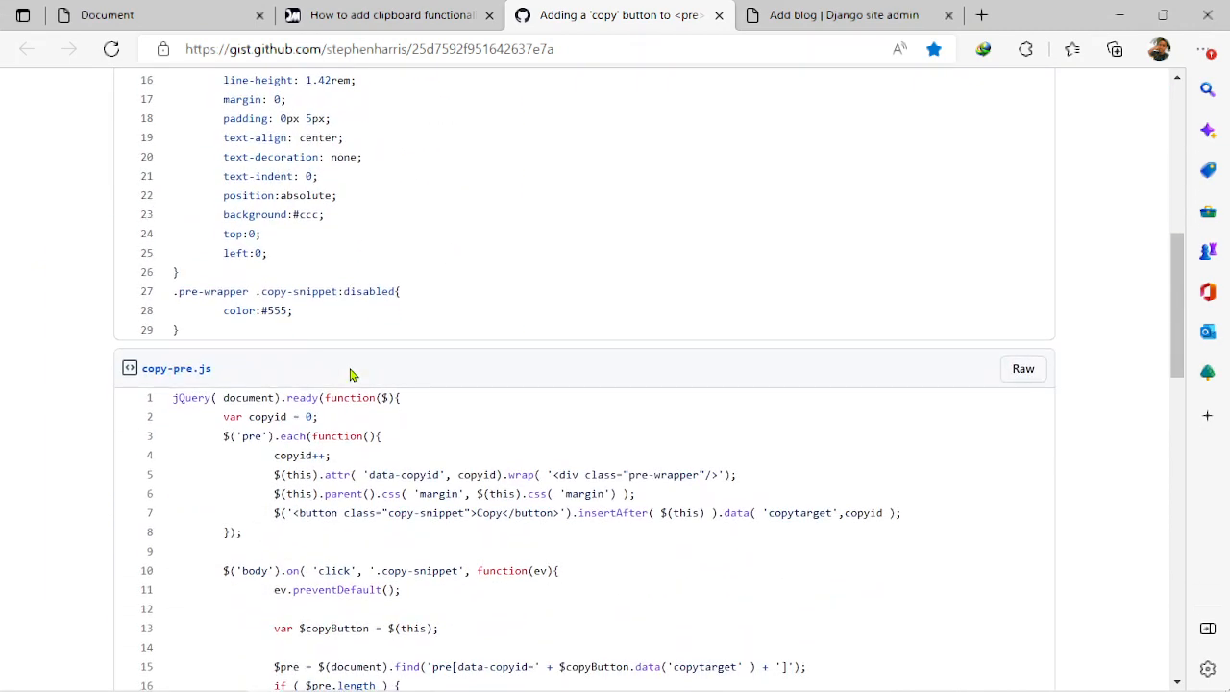
pyautogui.scroll(-1, 351, 373)
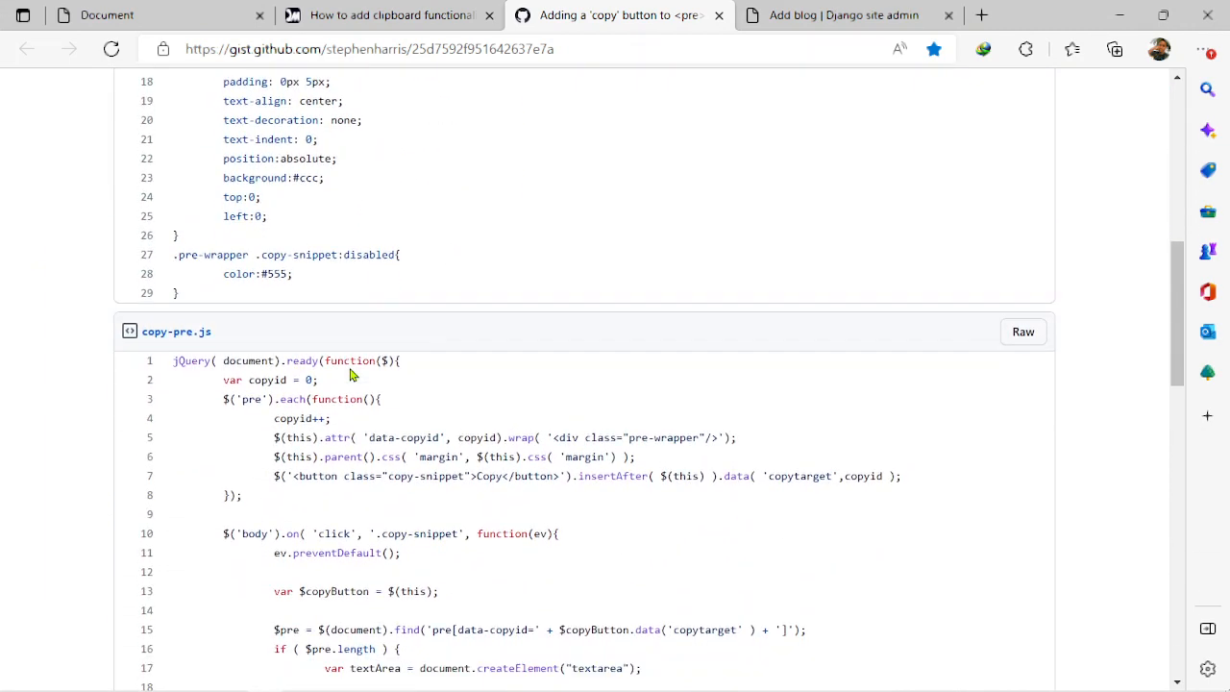
pyautogui.scroll(-2, 350, 372)
pyautogui.scroll(-2, 351, 373)
pyautogui.scroll(-5, 351, 373)
pyautogui.scroll(-4, 351, 373)
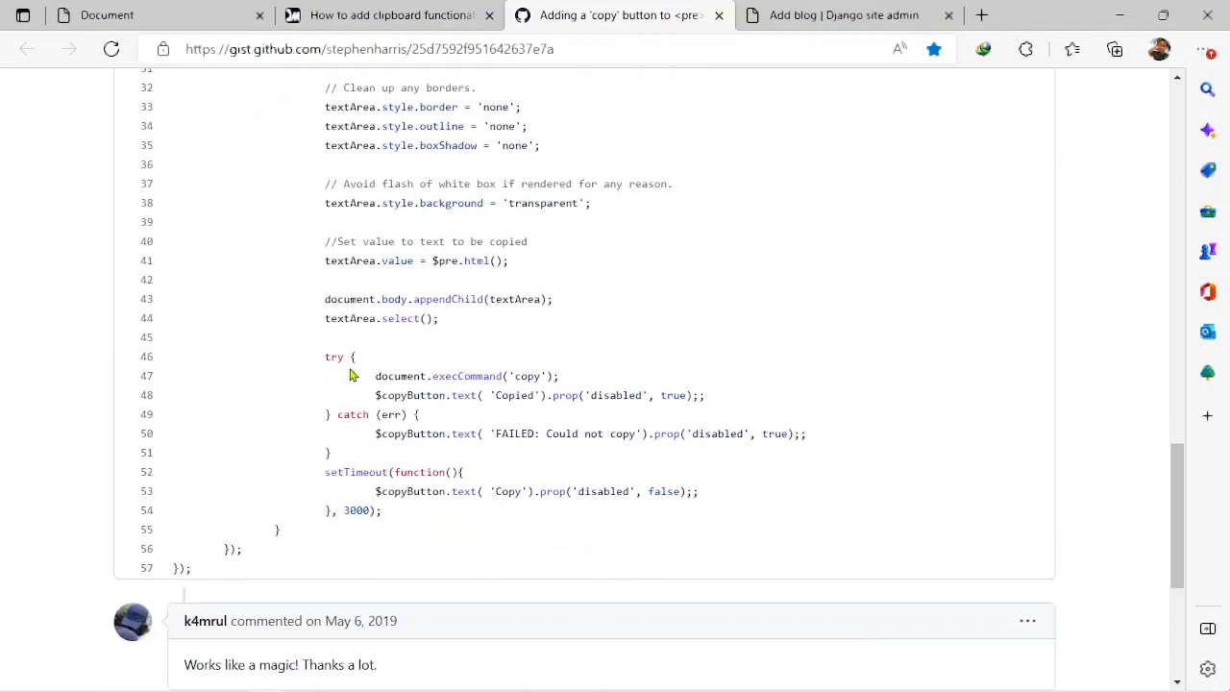
pyautogui.scroll(-3, 351, 373)
pyautogui.scroll(5, 351, 373)
pyautogui.scroll(10, 351, 372)
pyautogui.scroll(5, 351, 373)
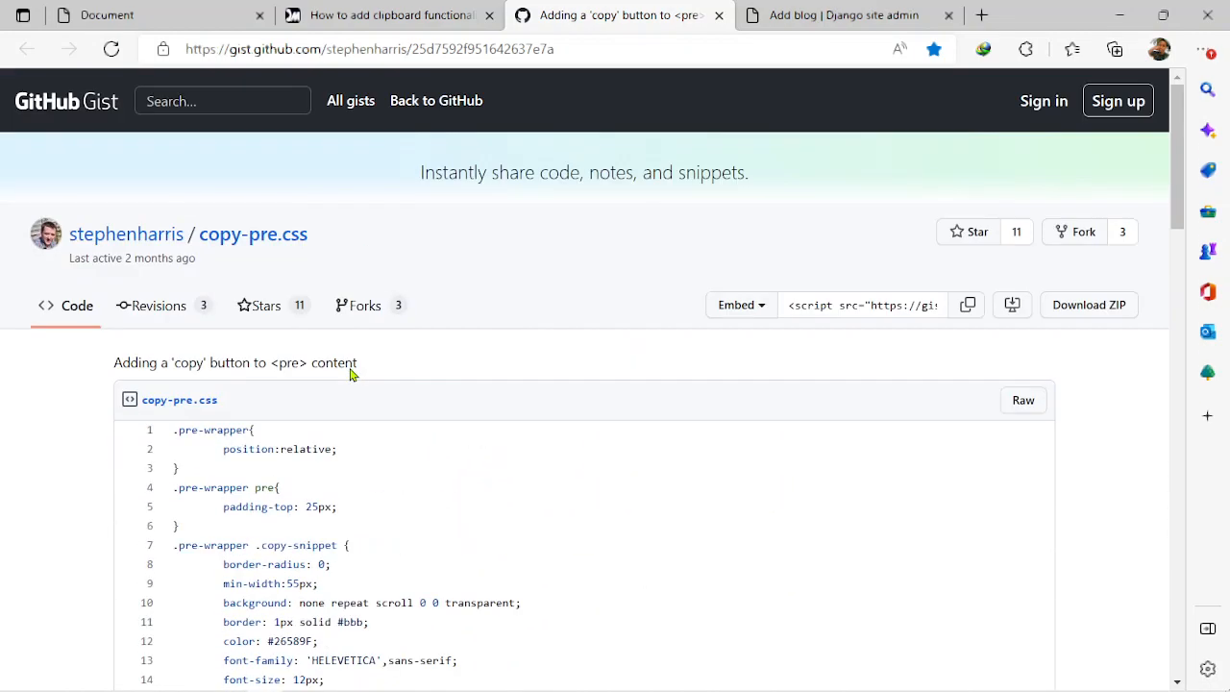
pyautogui.click(389, 15)
pyautogui.scroll(-2, 375, 359)
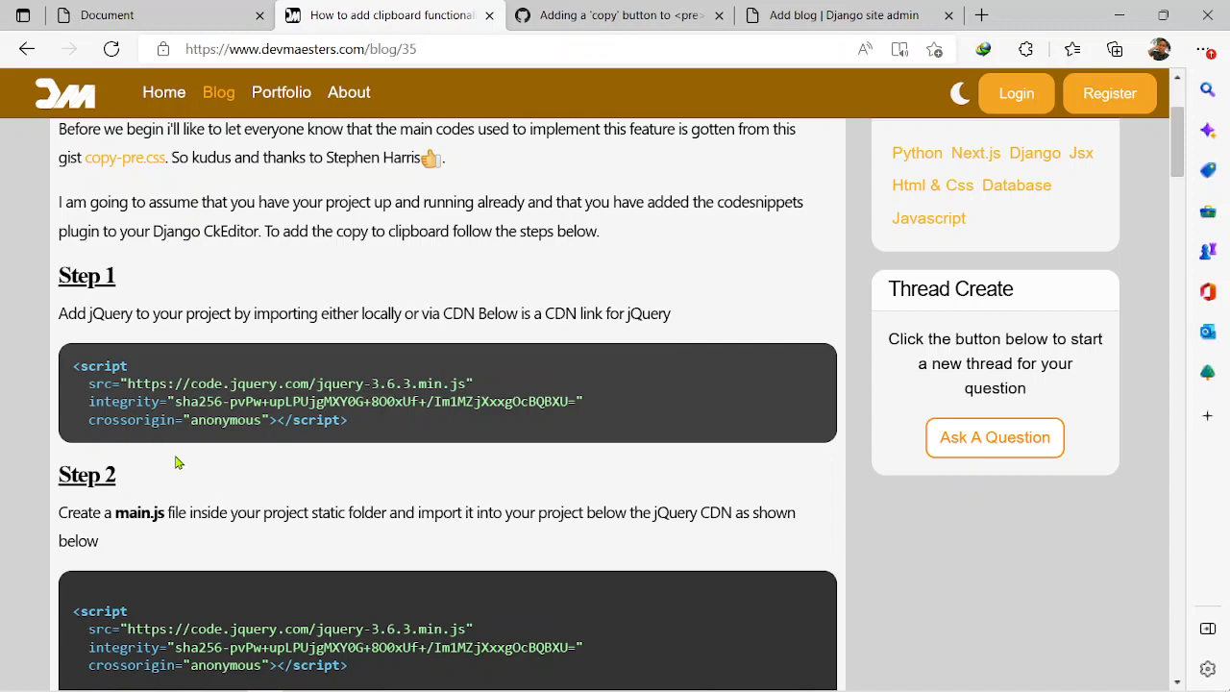
pyautogui.scroll(-1, 177, 462)
pyautogui.scroll(-10, 177, 462)
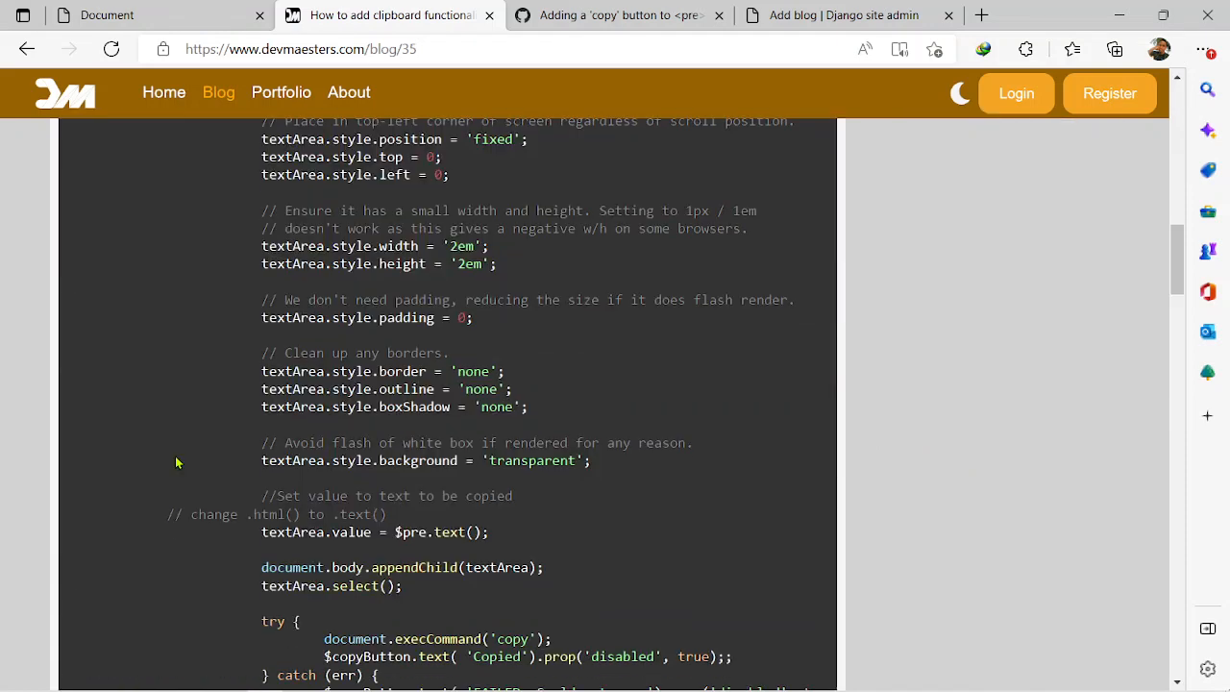
pyautogui.scroll(15, 177, 462)
pyautogui.scroll(-2, 177, 462)
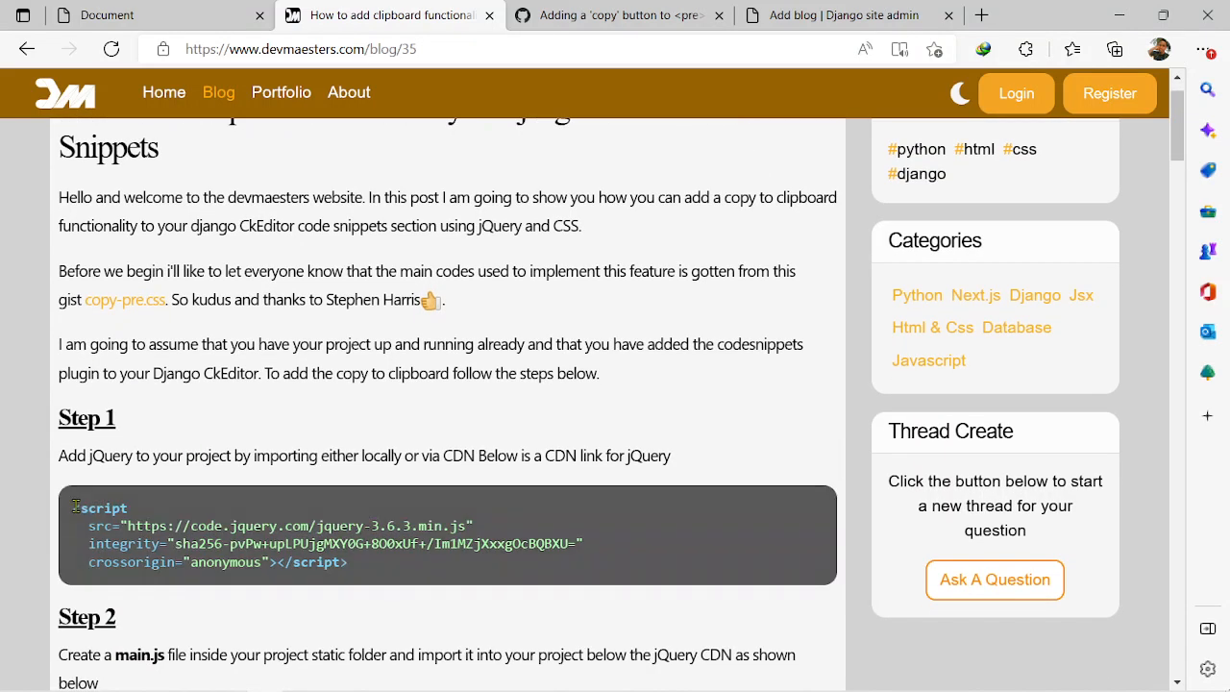
# Select the Step 1 jQuery CDN <script> block in the tutorial
pyautogui.moveTo(73, 507); pyautogui.dragTo(366, 562)
pyautogui.hotkey('ctrl', 'c')
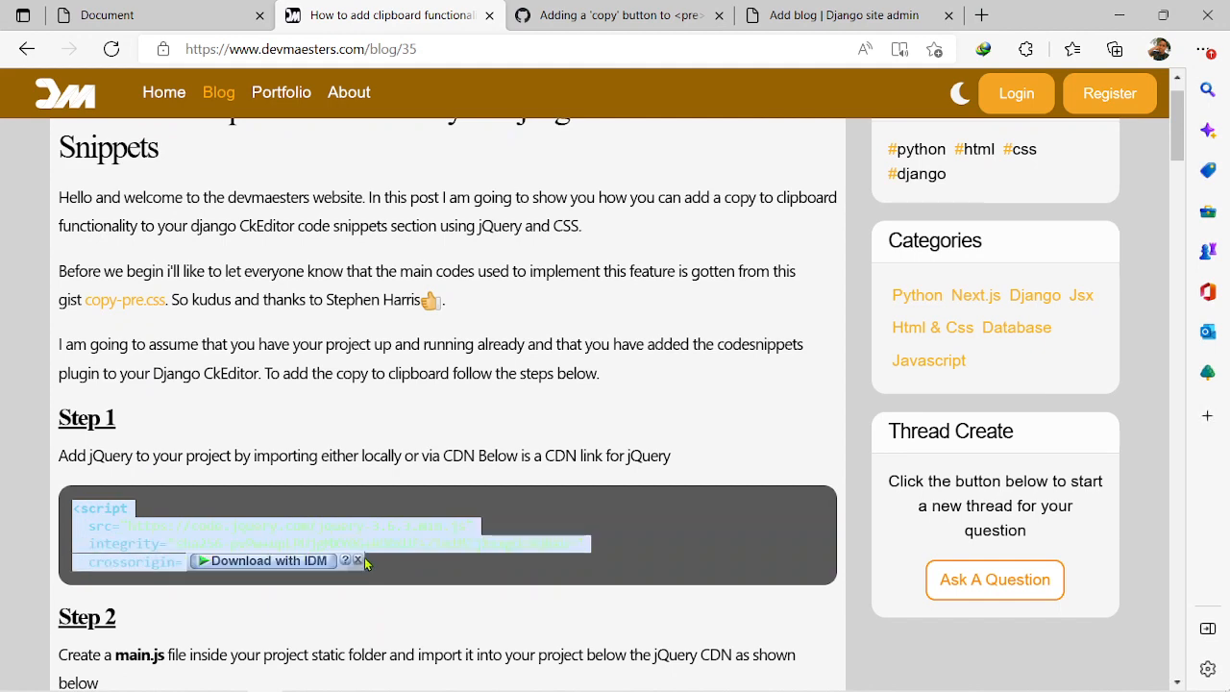
# Paste the jQuery script tag at line 12 of index.html by mistake and undo it
pyautogui.click(336, 677)
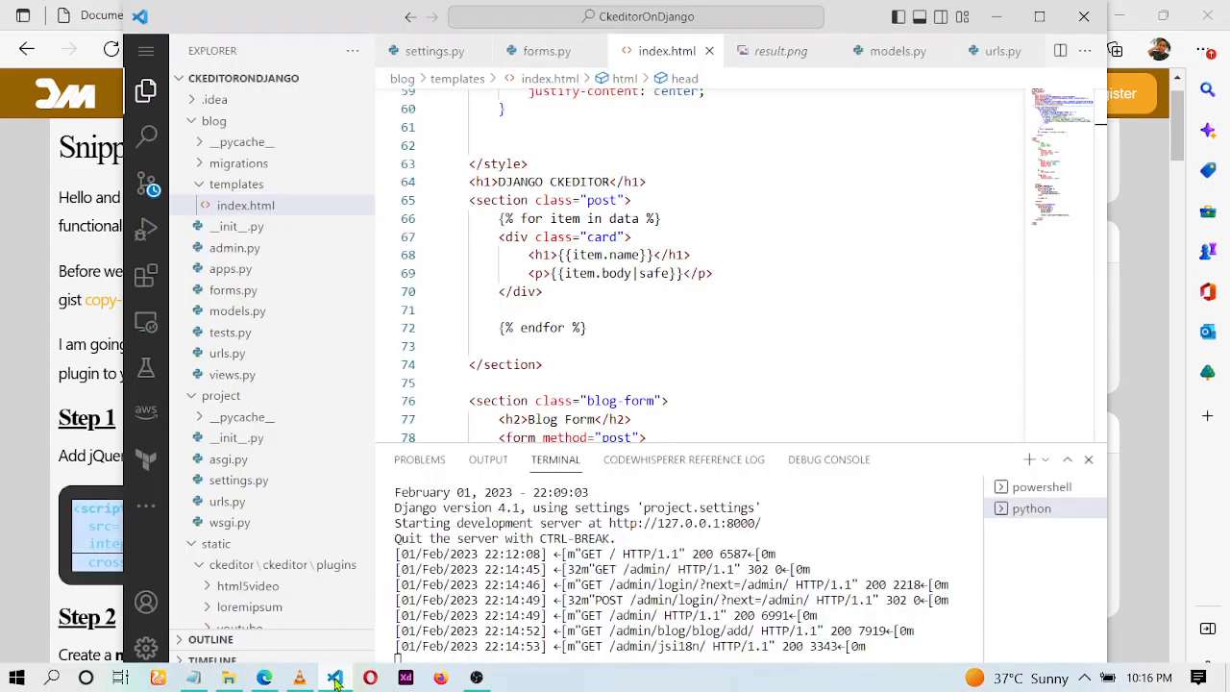
pyautogui.scroll(5, 615, 240)
pyautogui.scroll(5, 614, 240)
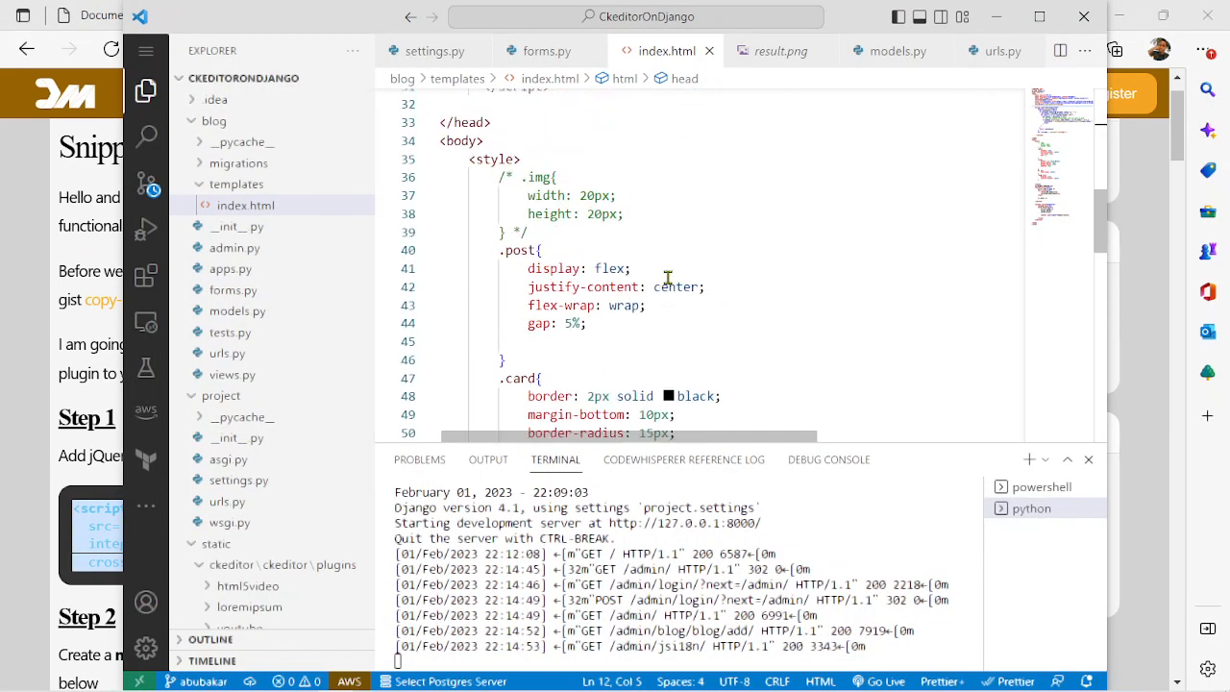
pyautogui.scroll(5, 667, 278)
pyautogui.scroll(4, 668, 279)
pyautogui.scroll(-1, 668, 278)
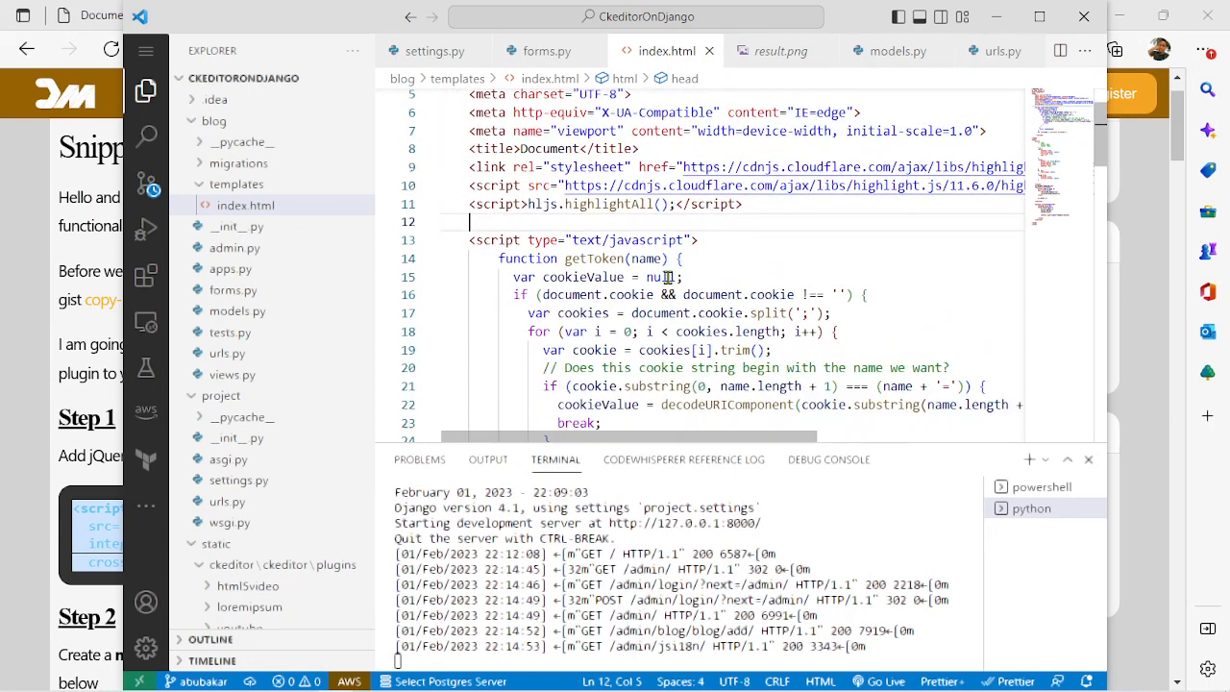
pyautogui.scroll(-1, 668, 278)
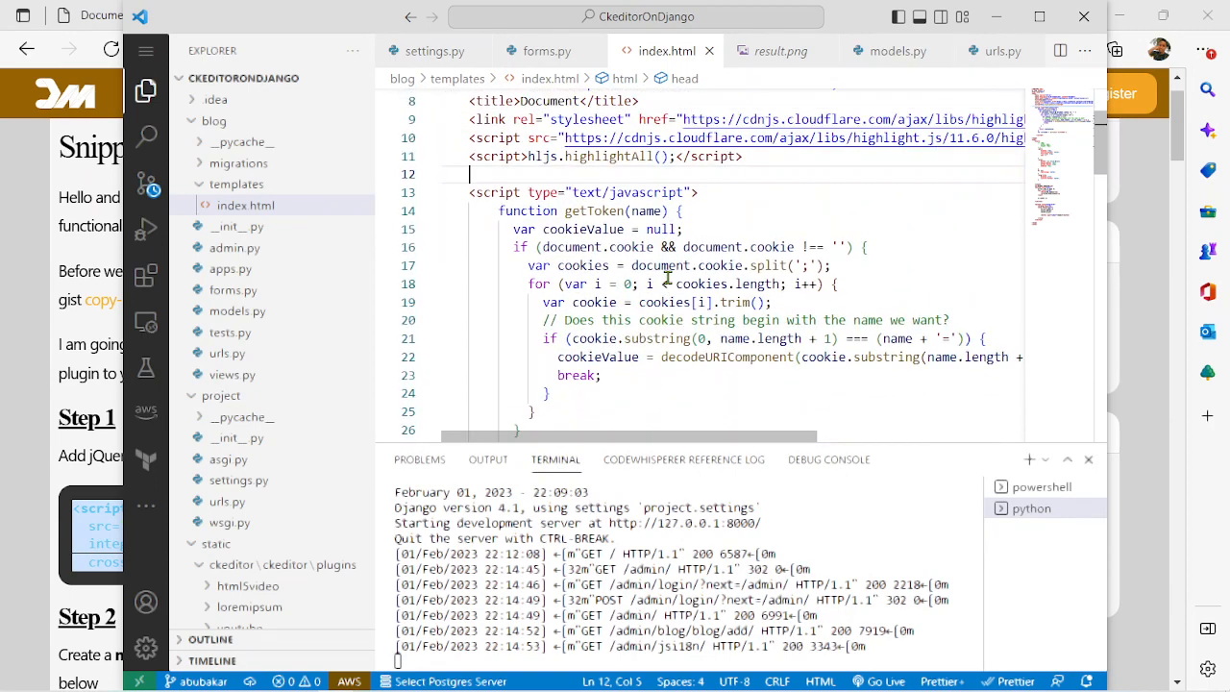
pyautogui.hotkey('ctrl', 'v')
pyautogui.hotkey('ctrl', 'z')
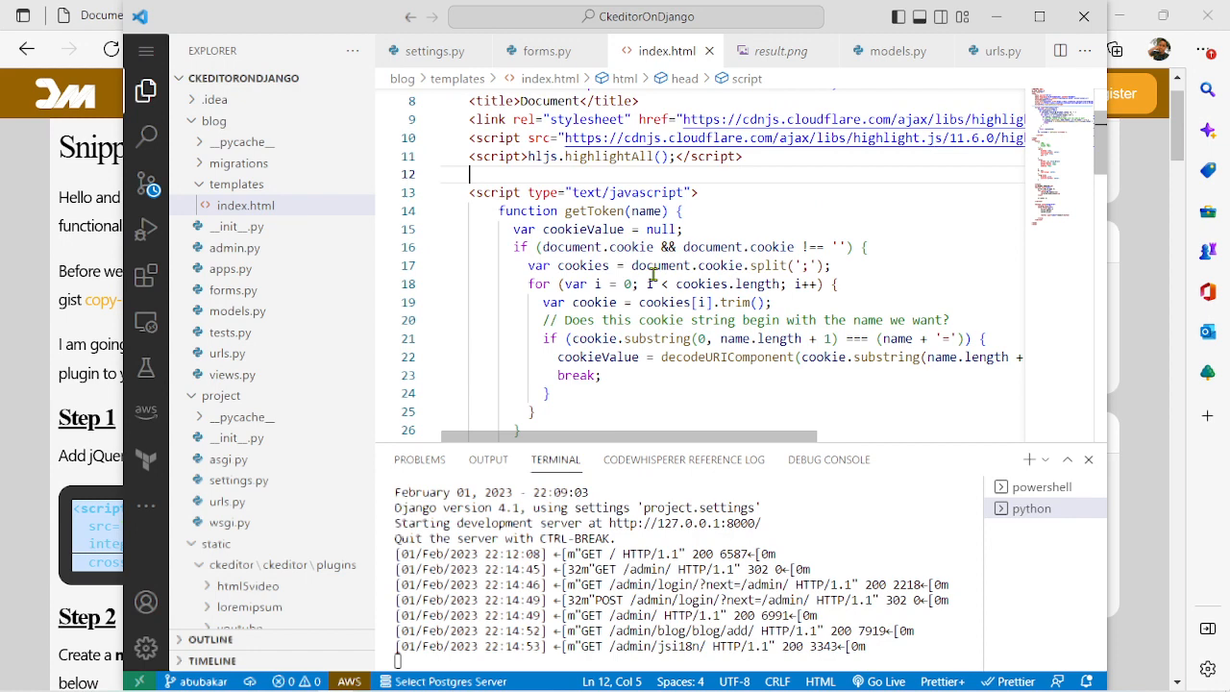
pyautogui.scroll(-1, 652, 275)
pyautogui.scroll(-1, 652, 276)
# Insert the jQuery CDN script tag after the closing script tag on line 31, then return to the article
pyautogui.click(568, 380)
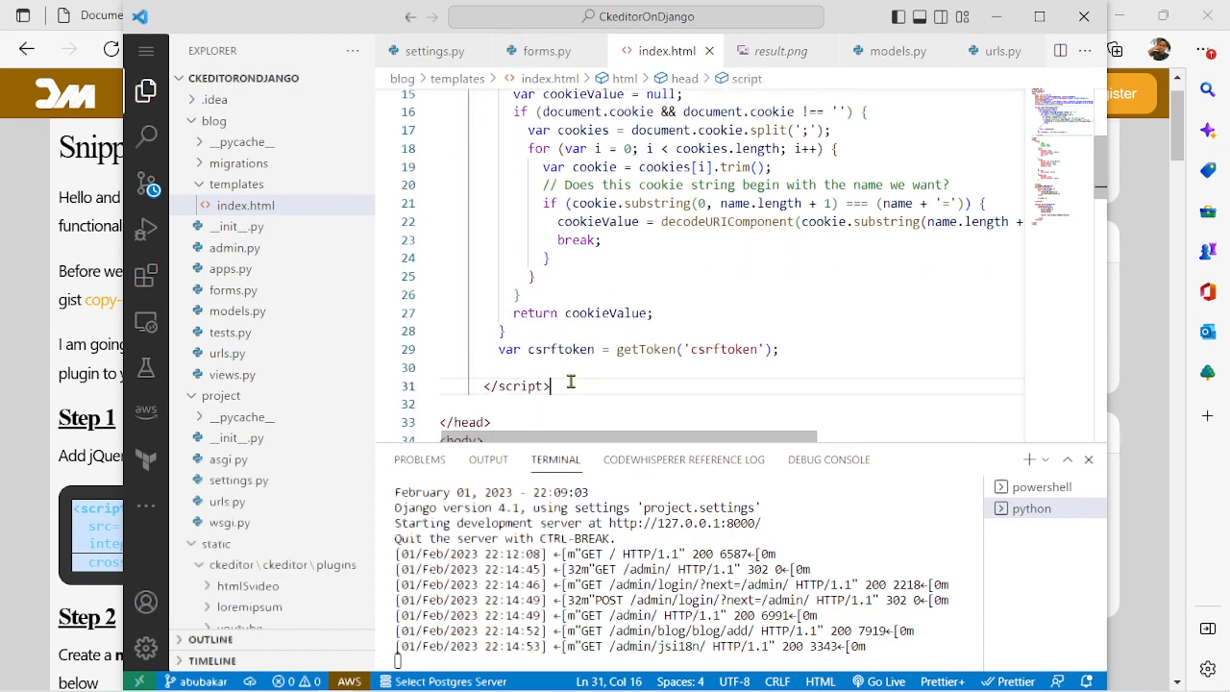
pyautogui.press('Return')
pyautogui.hotkey('ctrl', 'v')
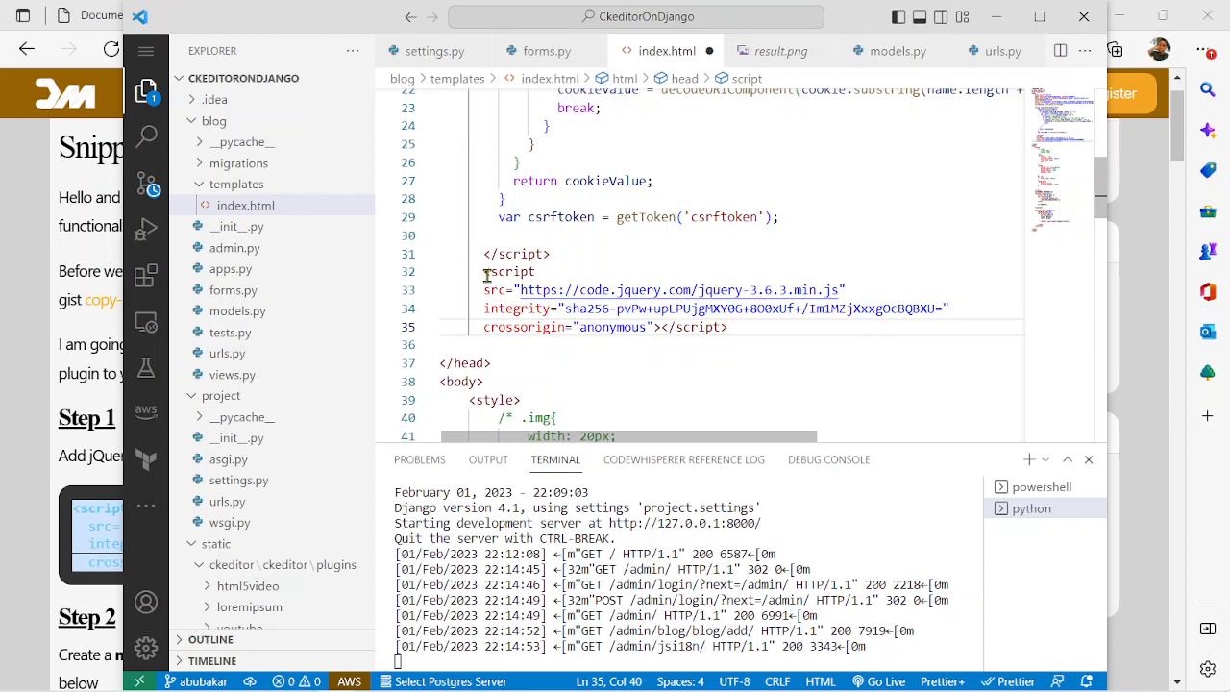
pyautogui.moveTo(484, 272); pyautogui.dragTo(746, 327)
pyautogui.click(747, 327)
pyautogui.hotkey('alt', 'Tab')
pyautogui.scroll(-3, 384, 385)
pyautogui.scroll(-3, 384, 384)
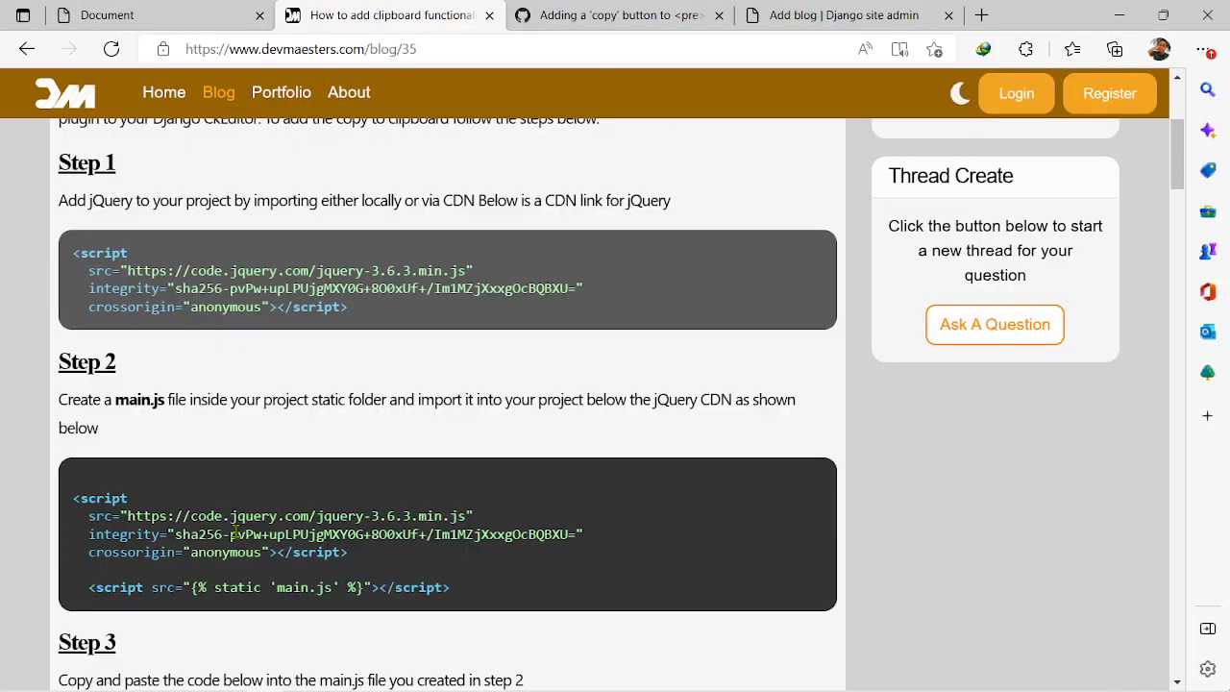
pyautogui.scroll(-1, 173, 474)
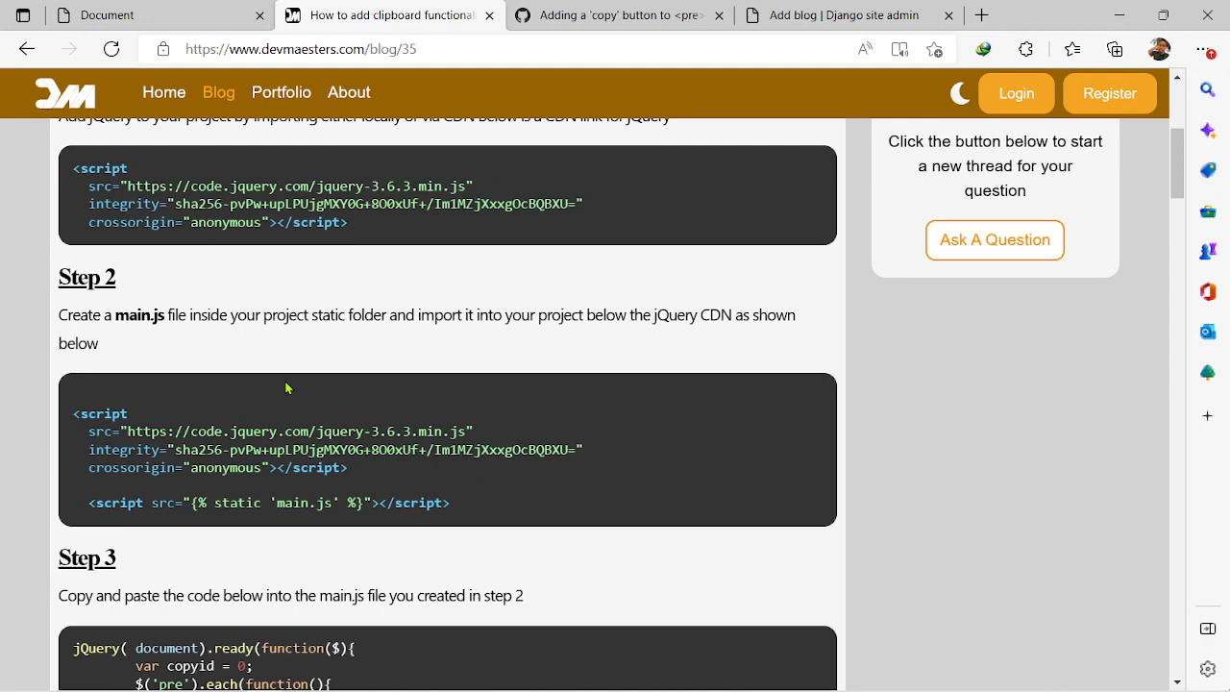
pyautogui.scroll(-1, 287, 388)
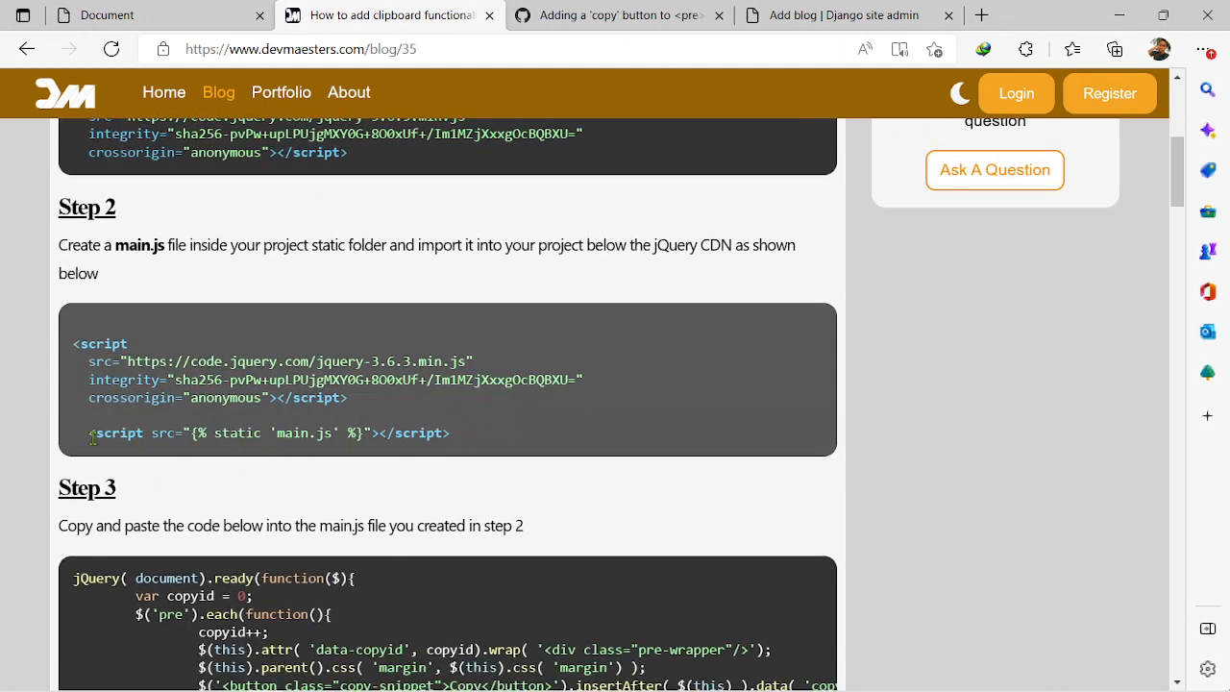
# Copy the Step 2 <script src="{% static 'main.js' %}"> line from the tutorial
pyautogui.moveTo(86, 433); pyautogui.dragTo(473, 446)
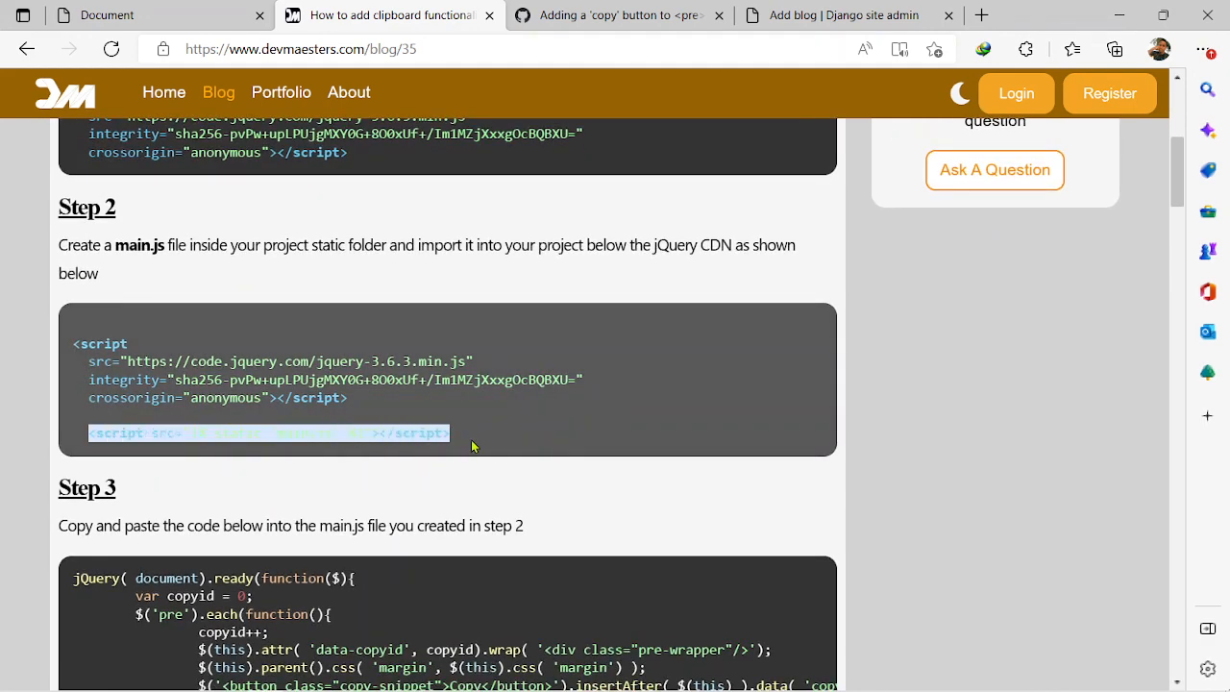
pyautogui.hotkey('ctrl', 'c')
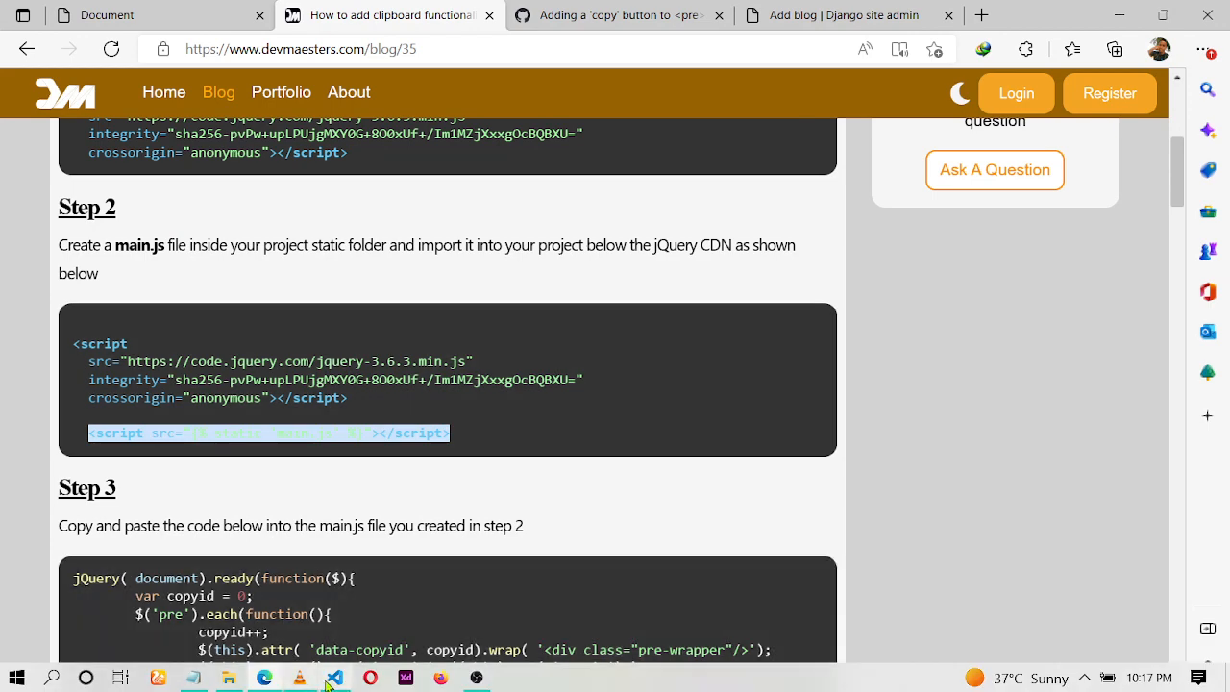
# Add the main.js static script tag on line 36 of index.html, below the jQuery tag
pyautogui.click(334, 681)
pyautogui.click(771, 331)
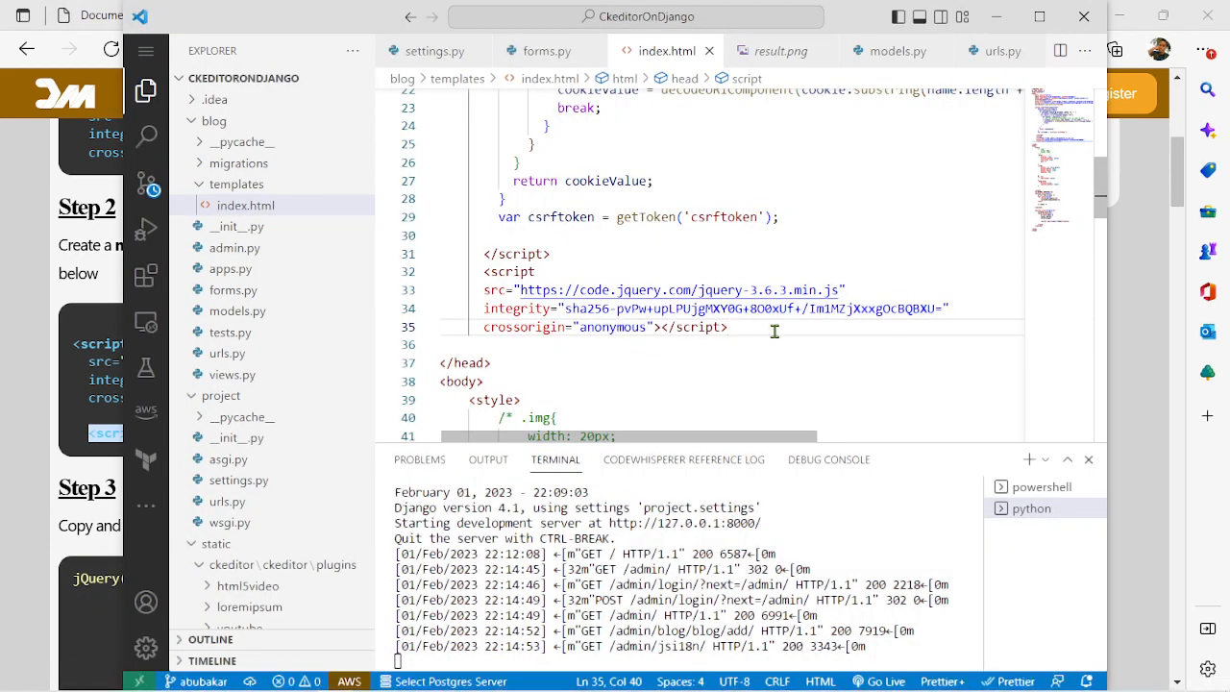
pyautogui.press('Return')
pyautogui.hotkey('ctrl', 'v')
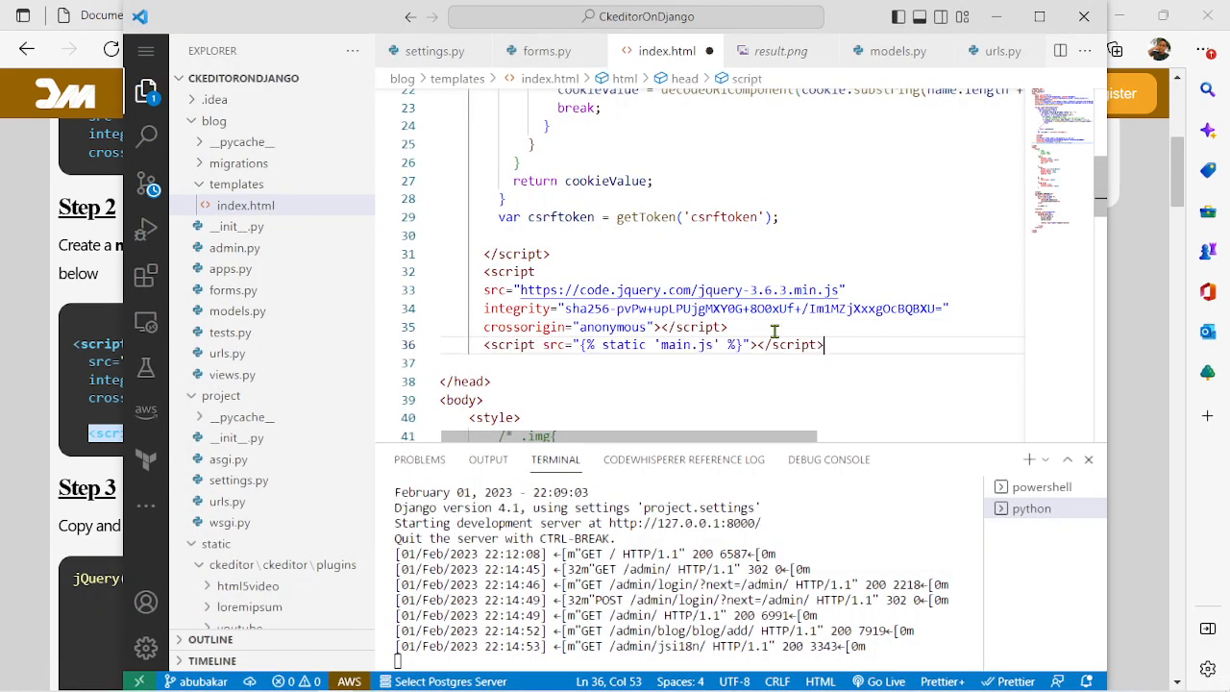
pyautogui.scroll(-2, 247, 378)
# Create a new empty main.js file inside the project's static folder
pyautogui.click(236, 377)
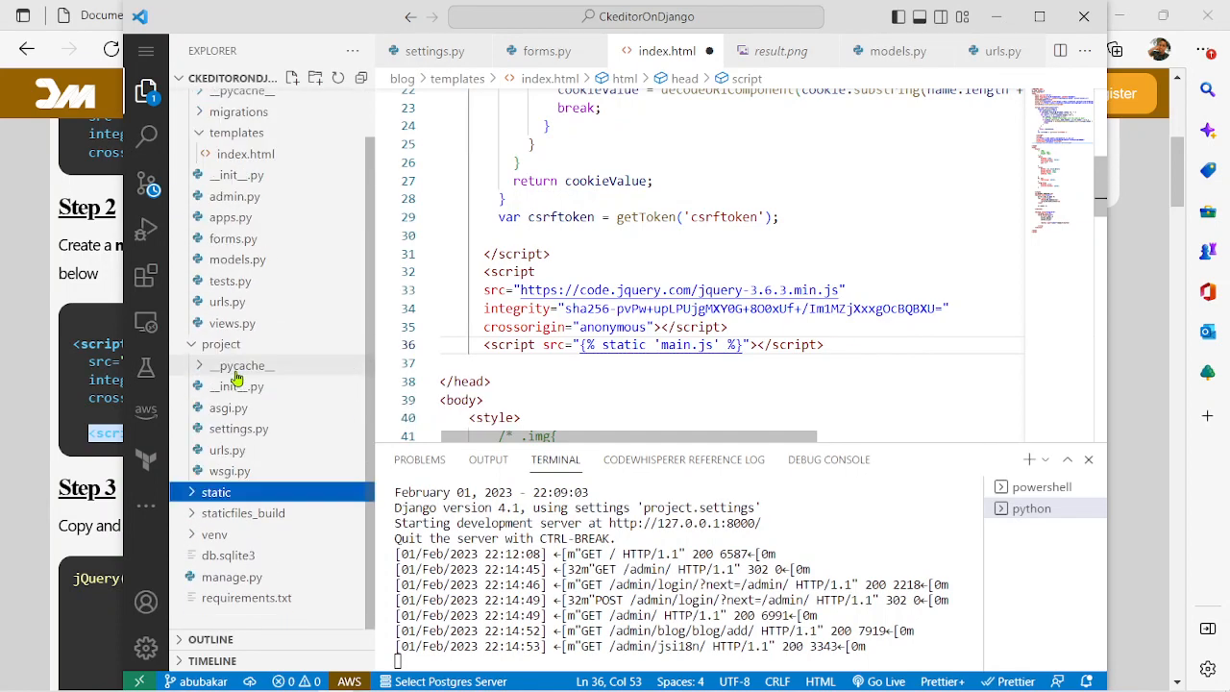
pyautogui.rightClick(230, 504)
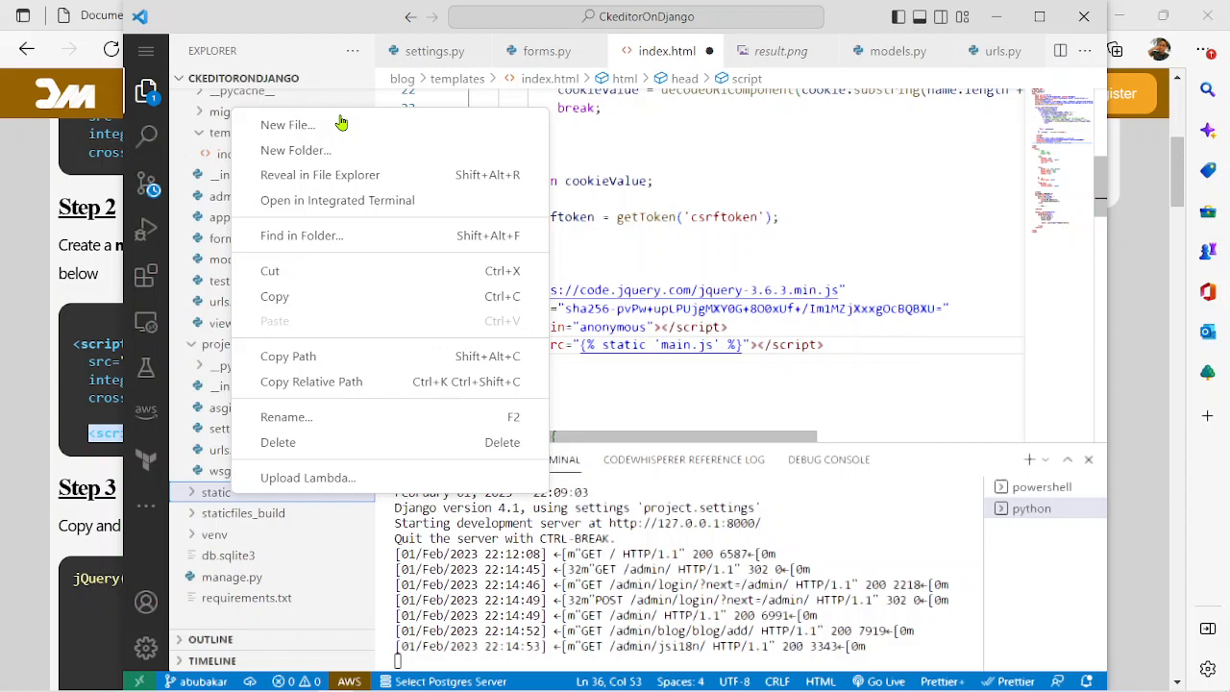
pyautogui.click(288, 124)
pyautogui.write('main')
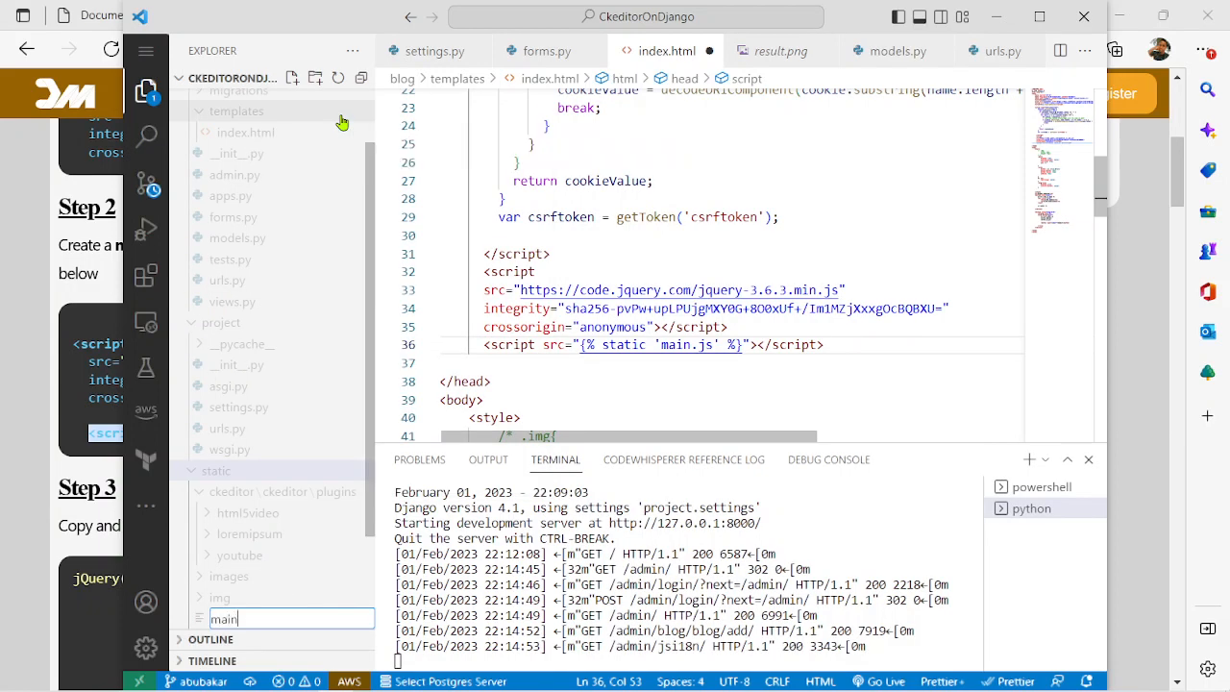
pyautogui.write('.js')
pyautogui.press('Return')
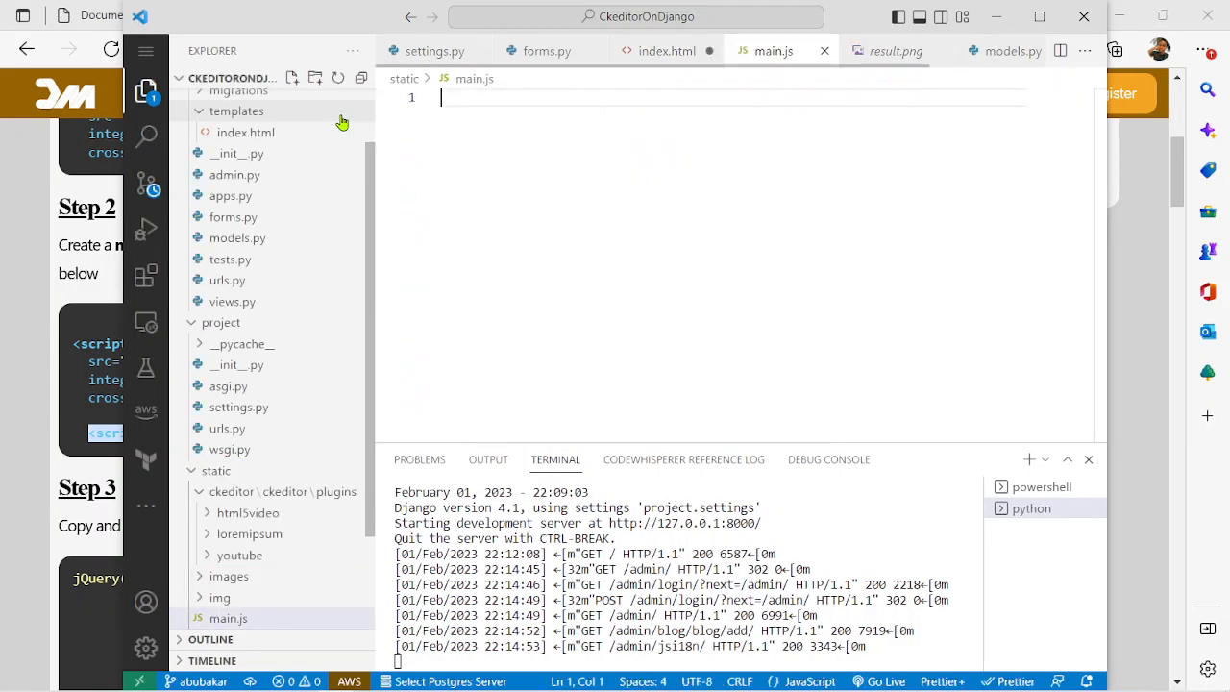
# Check index.html's {% load static %} line and script tags, then bring the tutorial forward
pyautogui.click(666, 51)
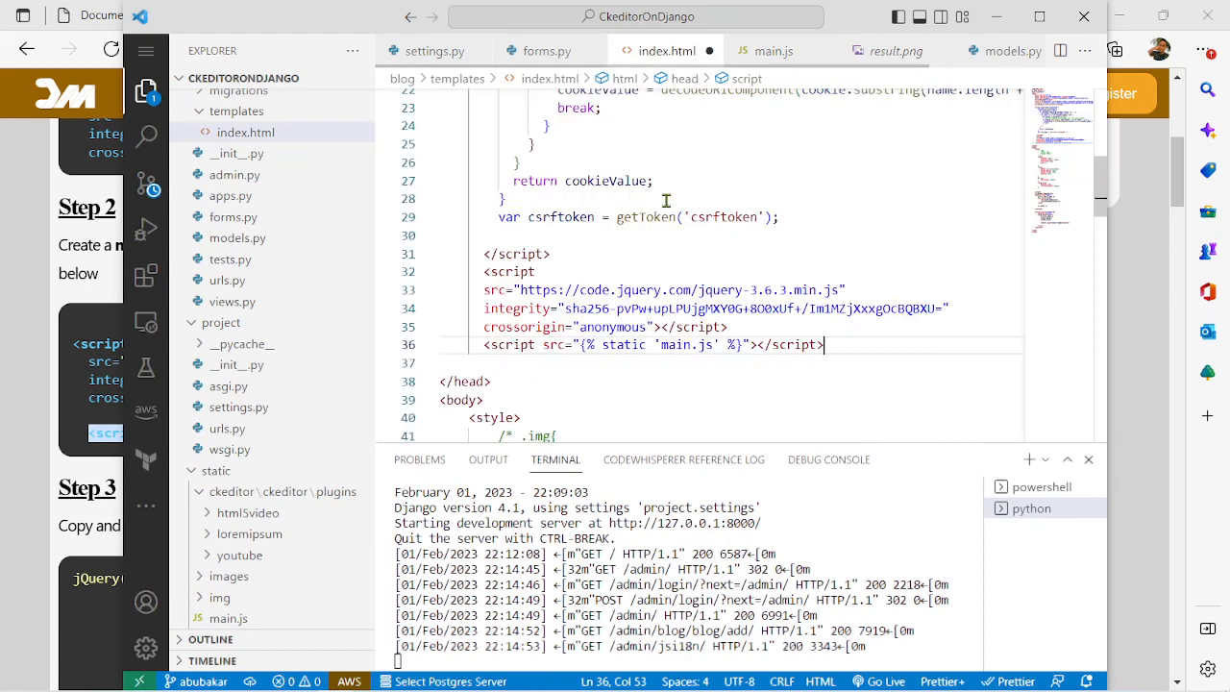
pyautogui.scroll(3, 666, 199)
pyautogui.scroll(3, 734, 328)
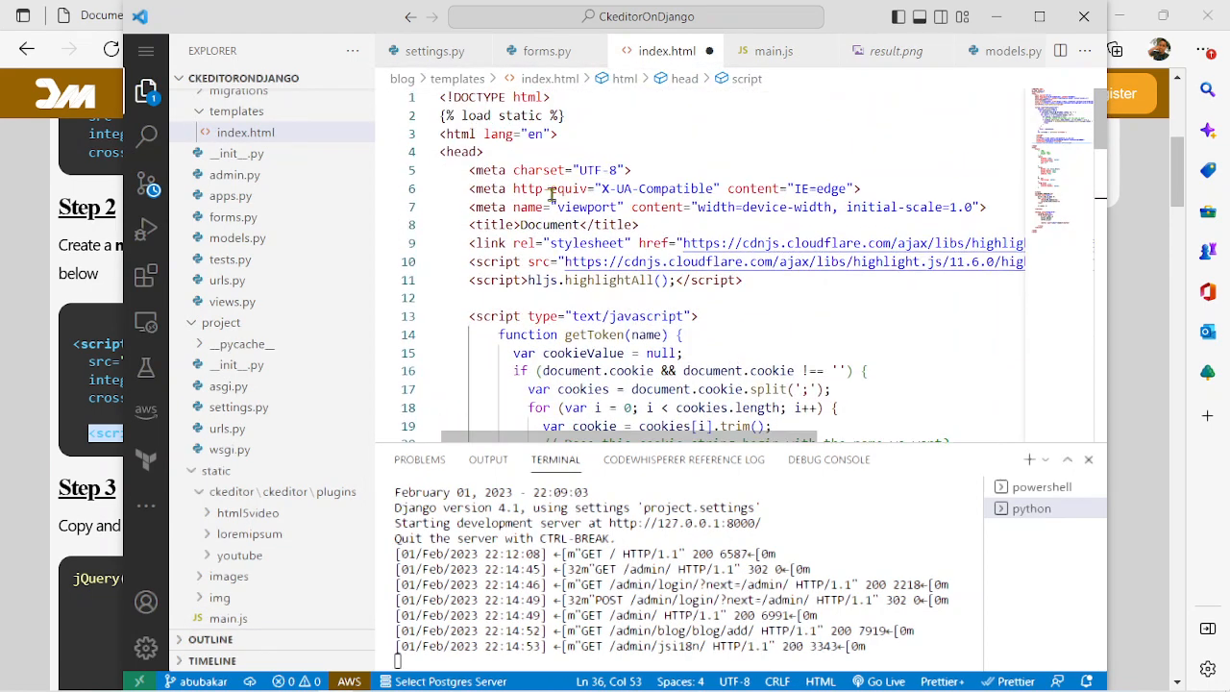
pyautogui.moveTo(567, 115); pyautogui.dragTo(440, 116)
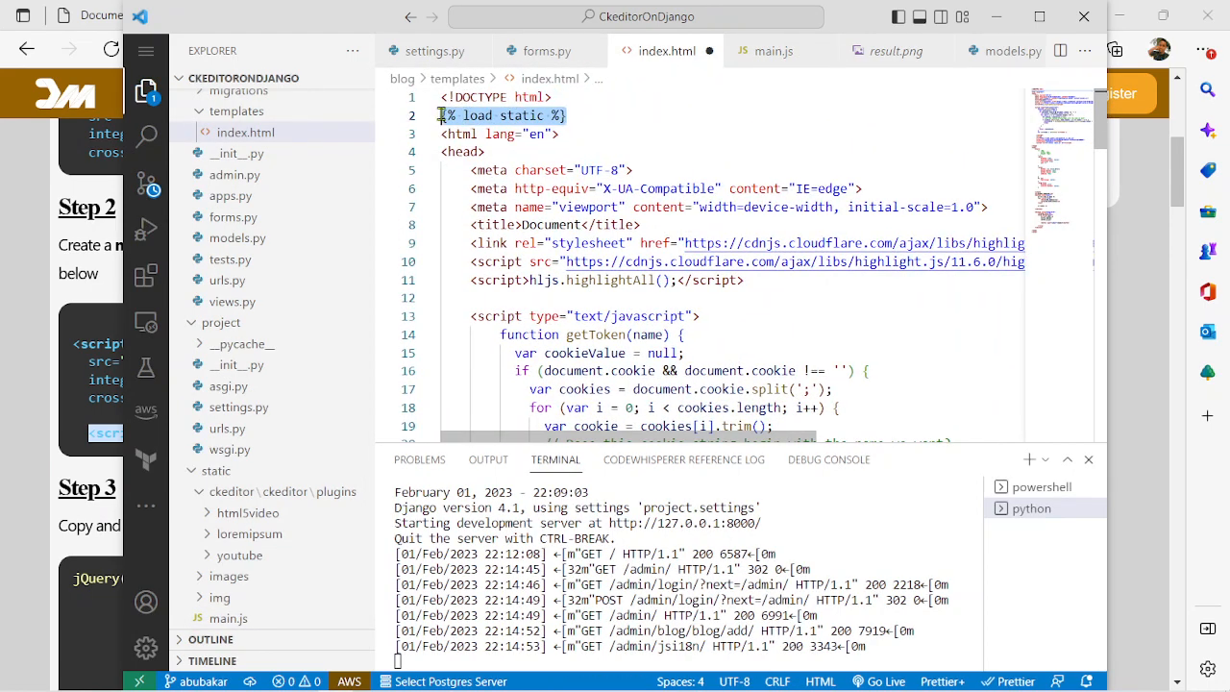
pyautogui.click(580, 152)
pyautogui.scroll(-1, 612, 248)
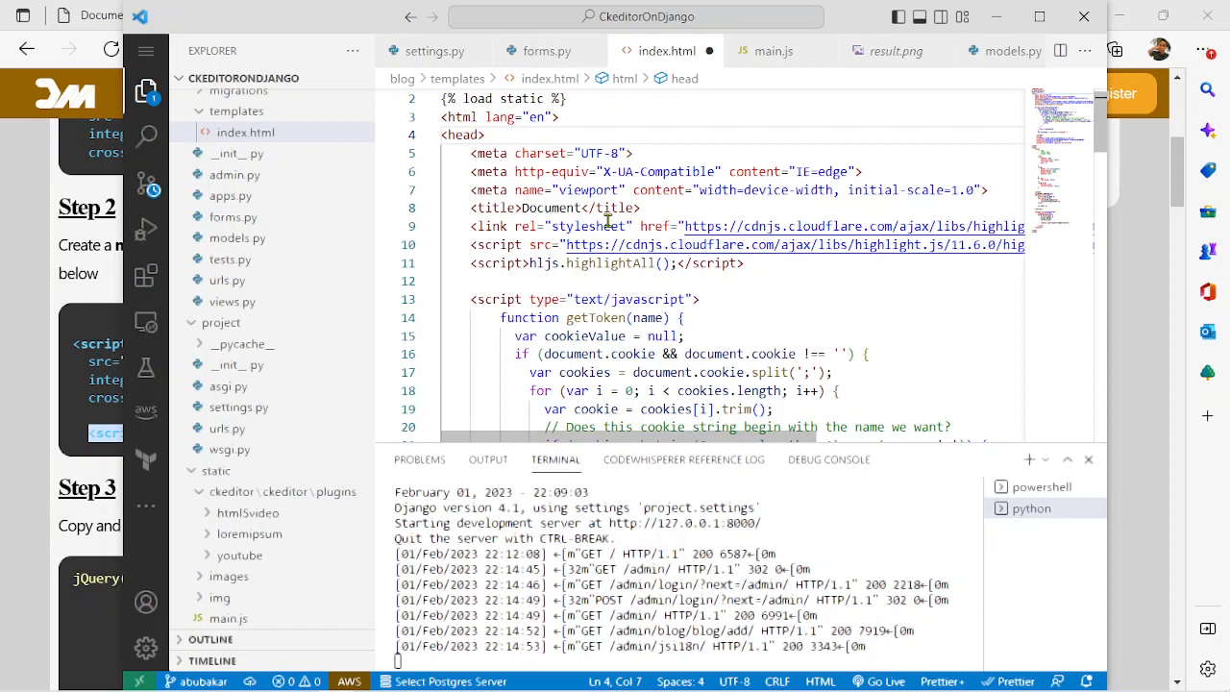
pyautogui.scroll(-5, 608, 221)
pyautogui.scroll(-3, 653, 250)
pyautogui.scroll(-2, 672, 259)
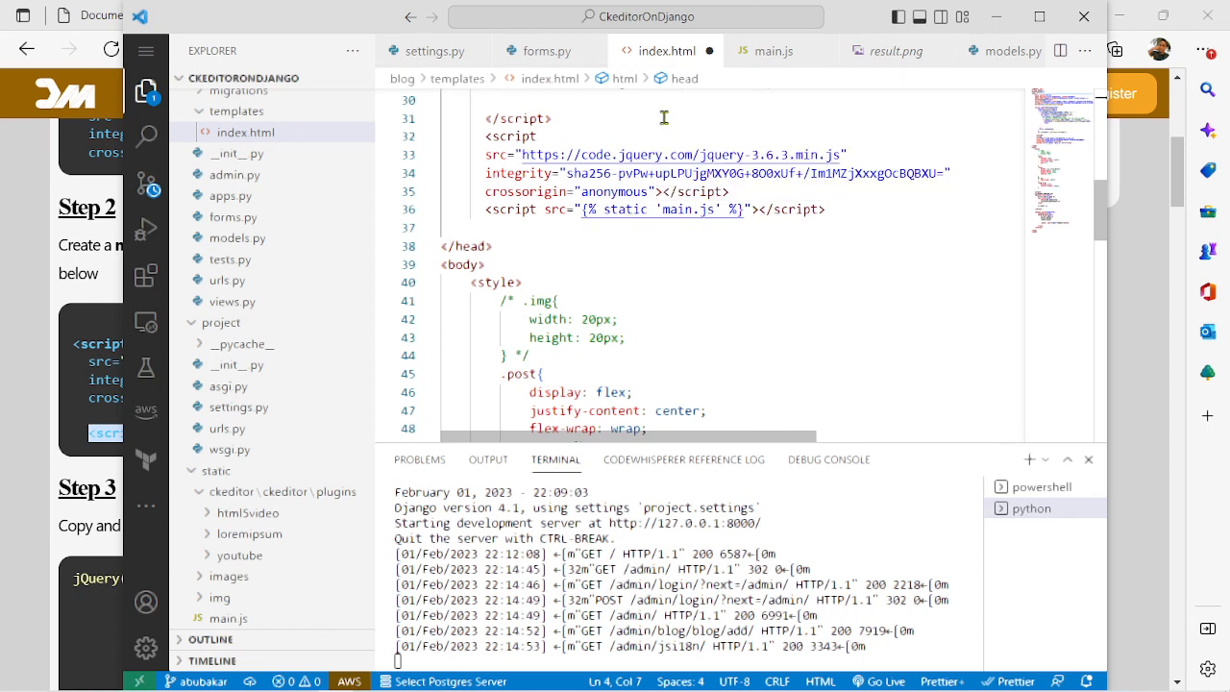
pyautogui.click(19, 370)
pyautogui.scroll(-3, 19, 370)
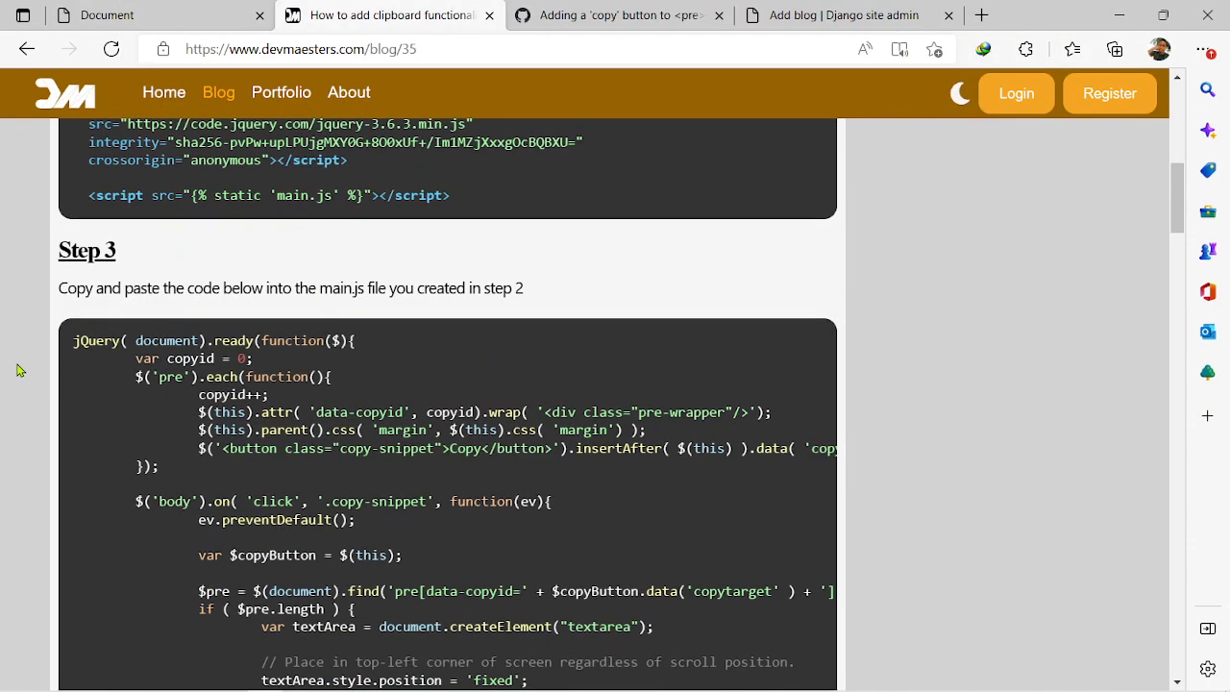
pyautogui.scroll(-1, 19, 370)
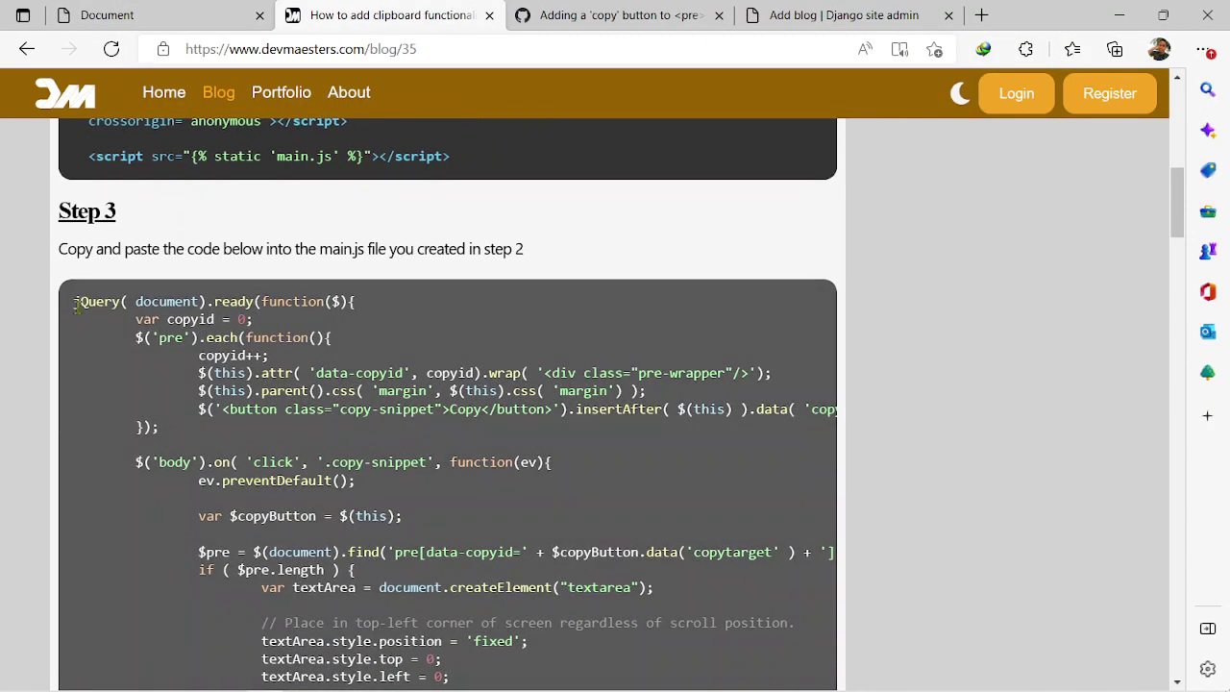
pyautogui.moveTo(75, 301); pyautogui.dragTo(160, 609)
pyautogui.scroll(-4, 161, 609)
pyautogui.scroll(-3, 161, 610)
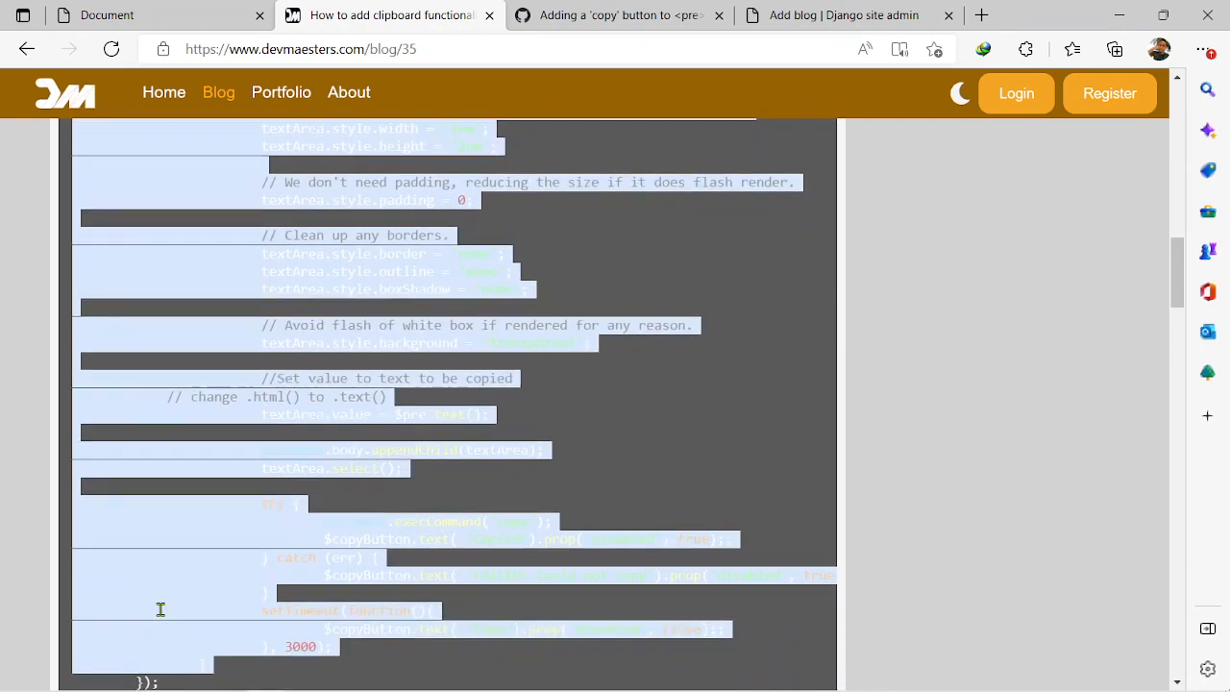
pyautogui.scroll(-3, 161, 609)
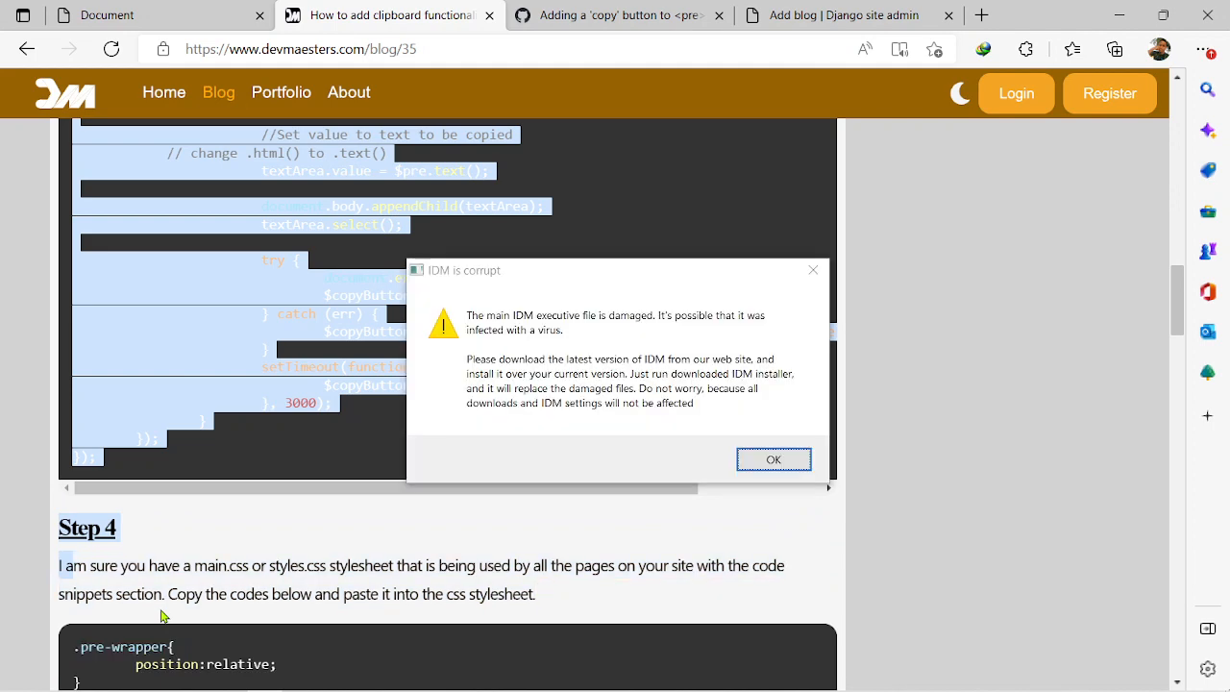
# Dismiss the IDM popup, copy the selected Step 3 jQuery code and switch to VS Code
pyautogui.click(812, 270)
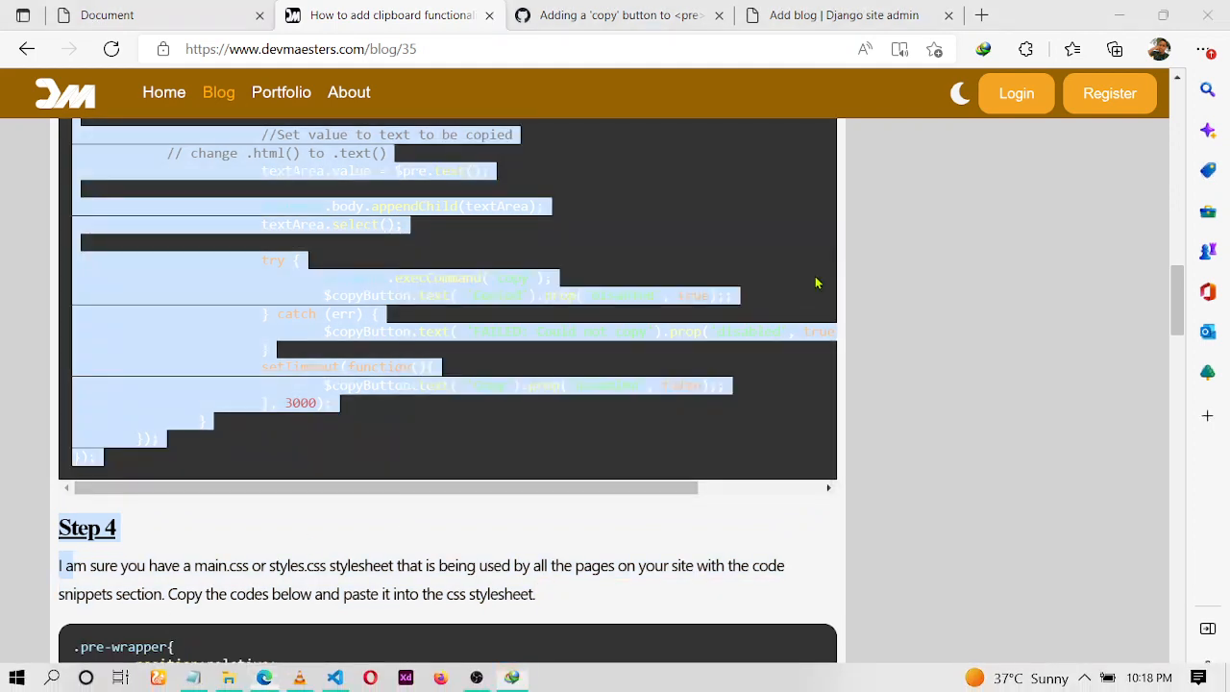
pyautogui.rightClick(309, 307)
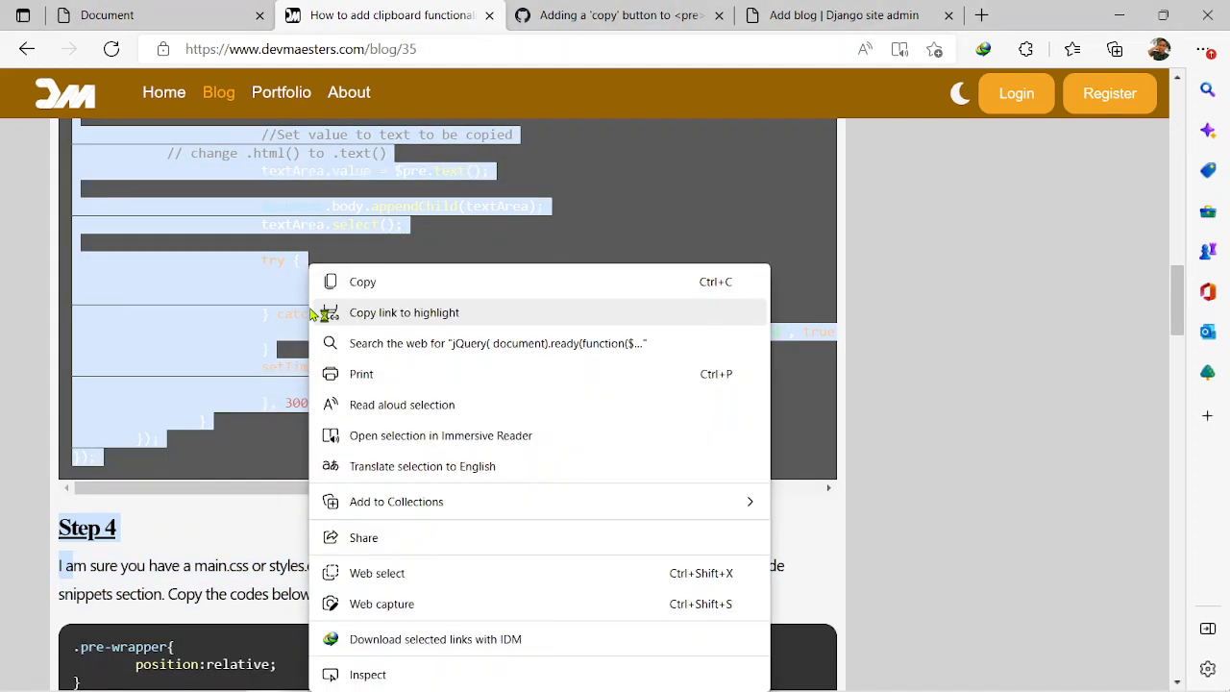
pyautogui.click(365, 282)
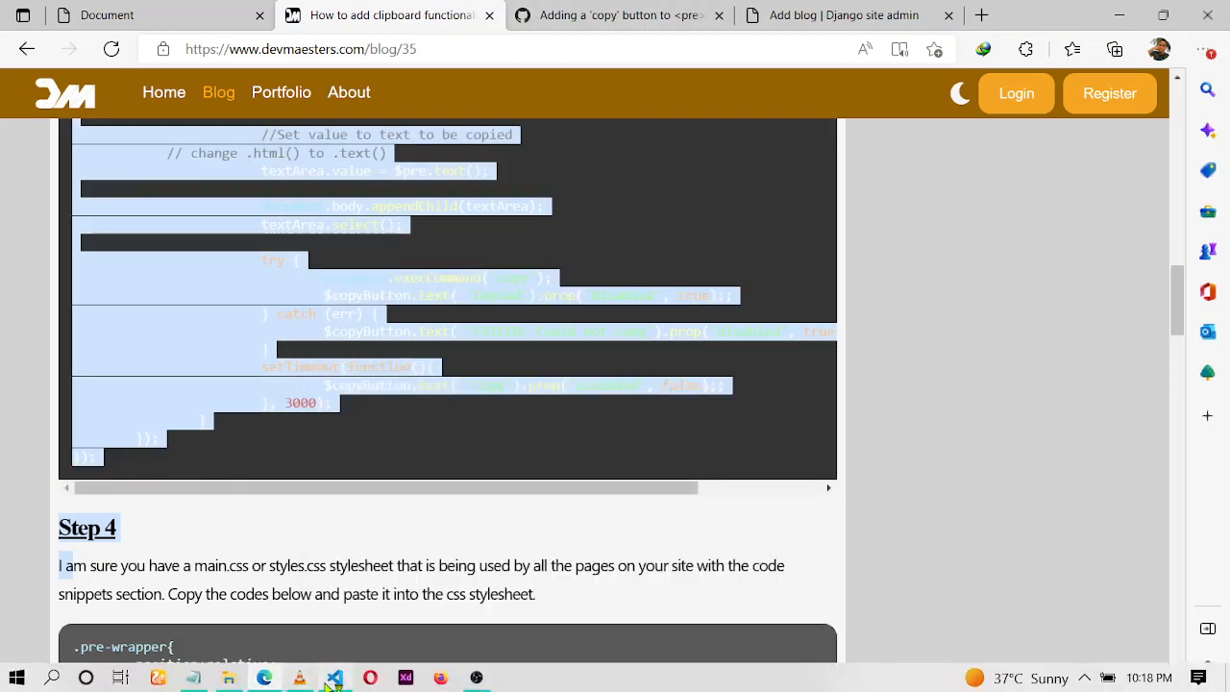
pyautogui.click(334, 686)
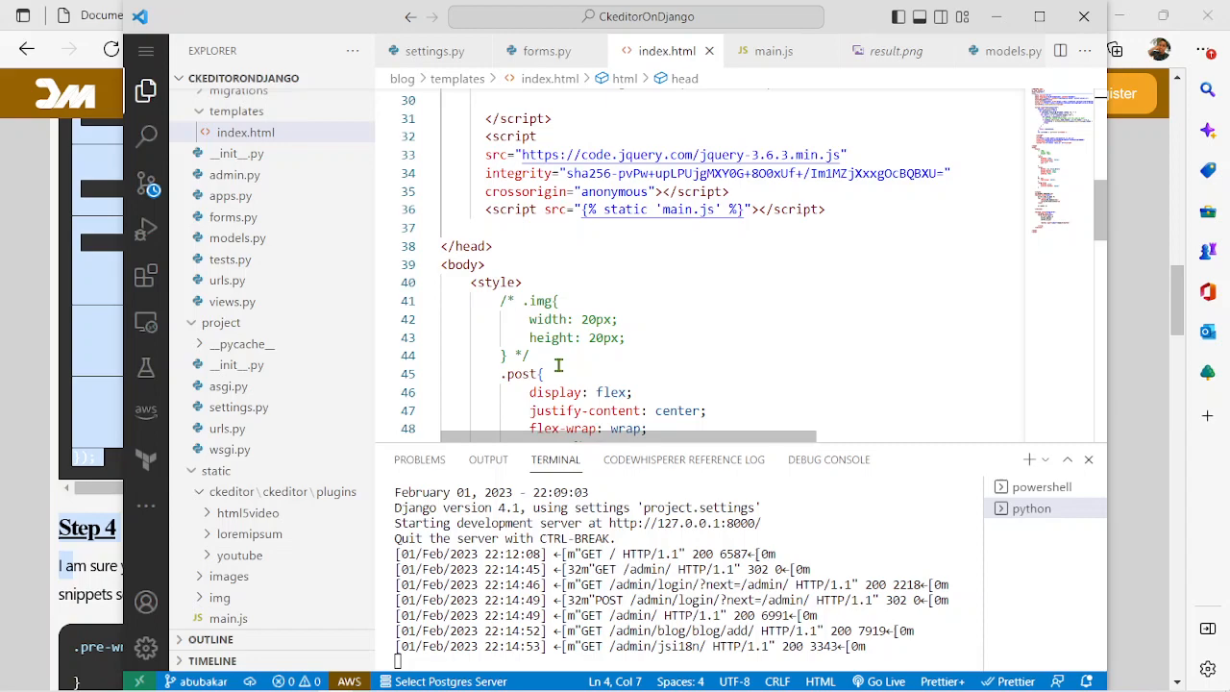
pyautogui.scroll(-2, 609, 374)
# Paste the Step 3 copy-button jQuery into main.js and delete the stray trailing 'Step 4' lines
pyautogui.click(773, 51)
pyautogui.click(643, 183)
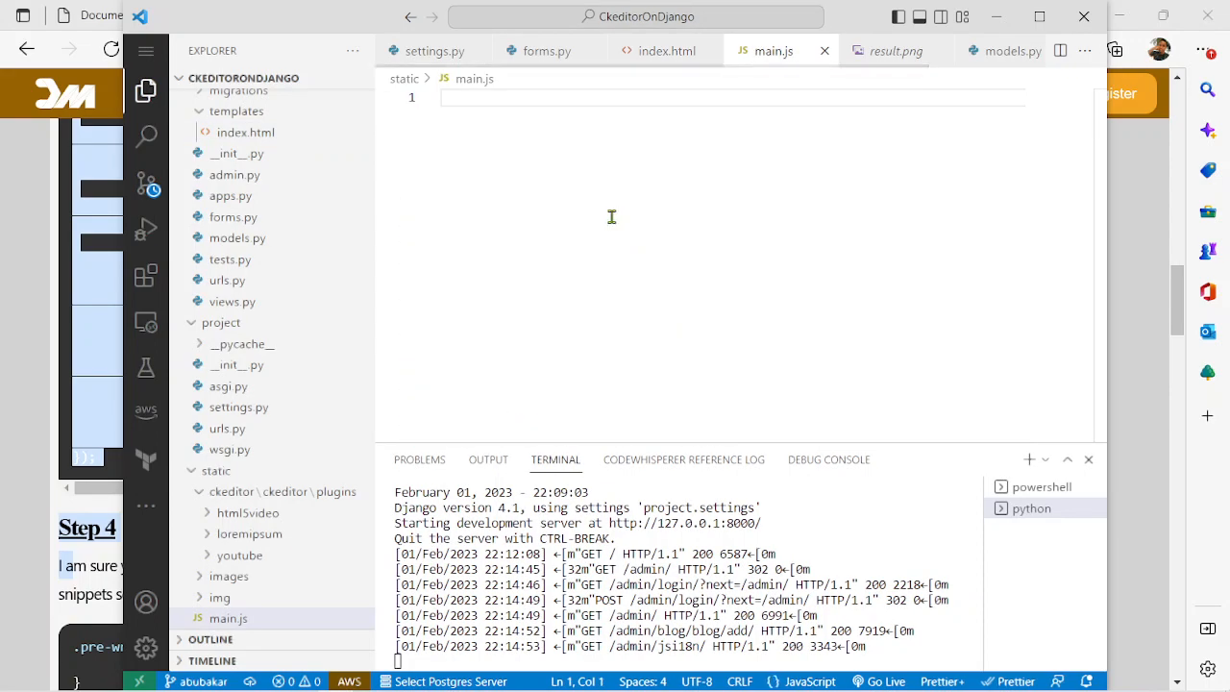
pyautogui.hotkey('ctrl', 'v')
pyautogui.scroll(10, 611, 217)
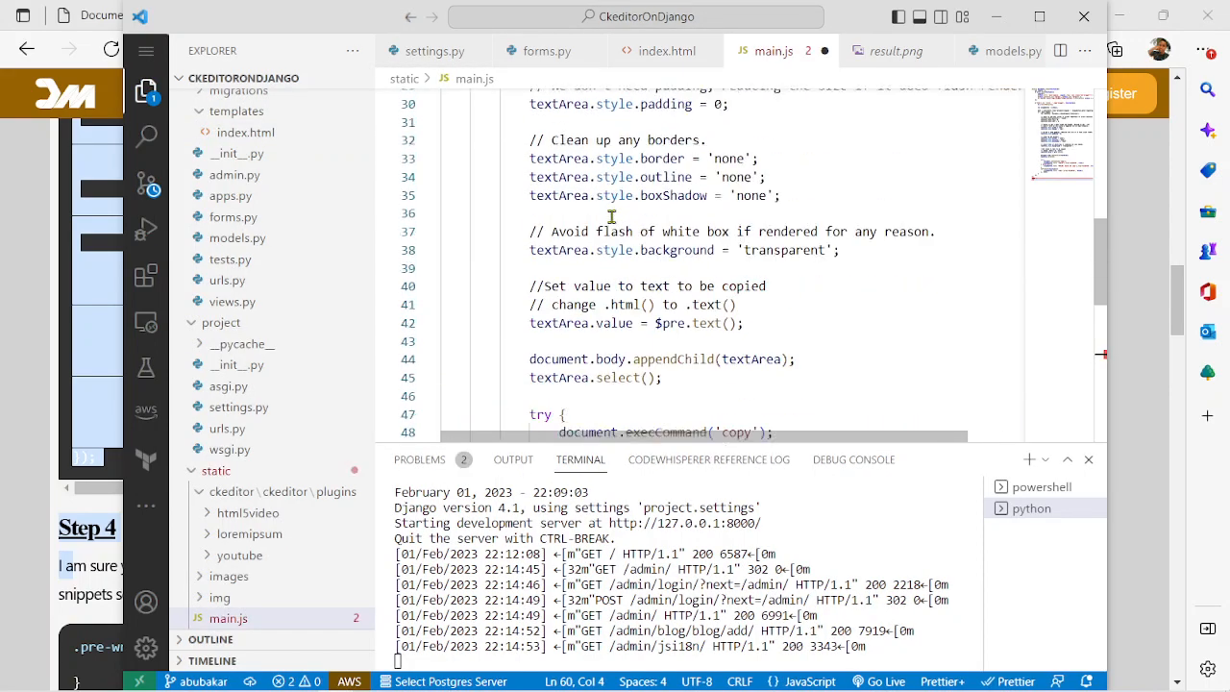
pyautogui.scroll(10, 611, 217)
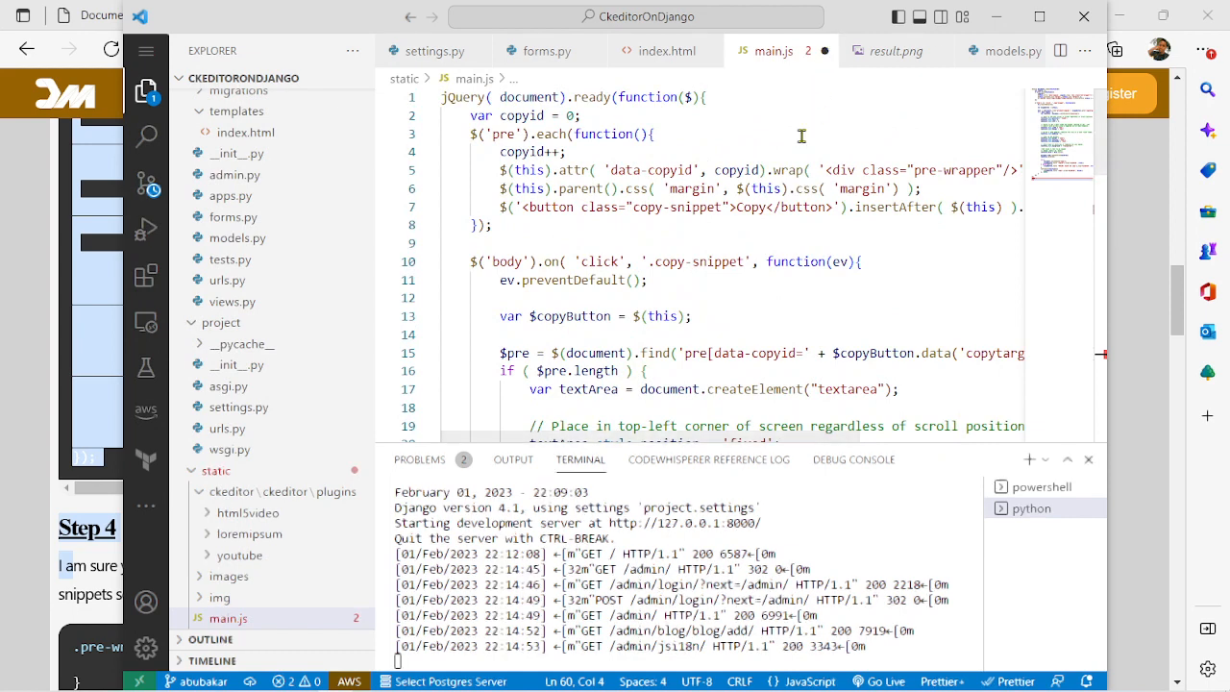
pyautogui.scroll(-2, 800, 137)
pyautogui.scroll(-5, 800, 137)
pyautogui.scroll(-5, 800, 137)
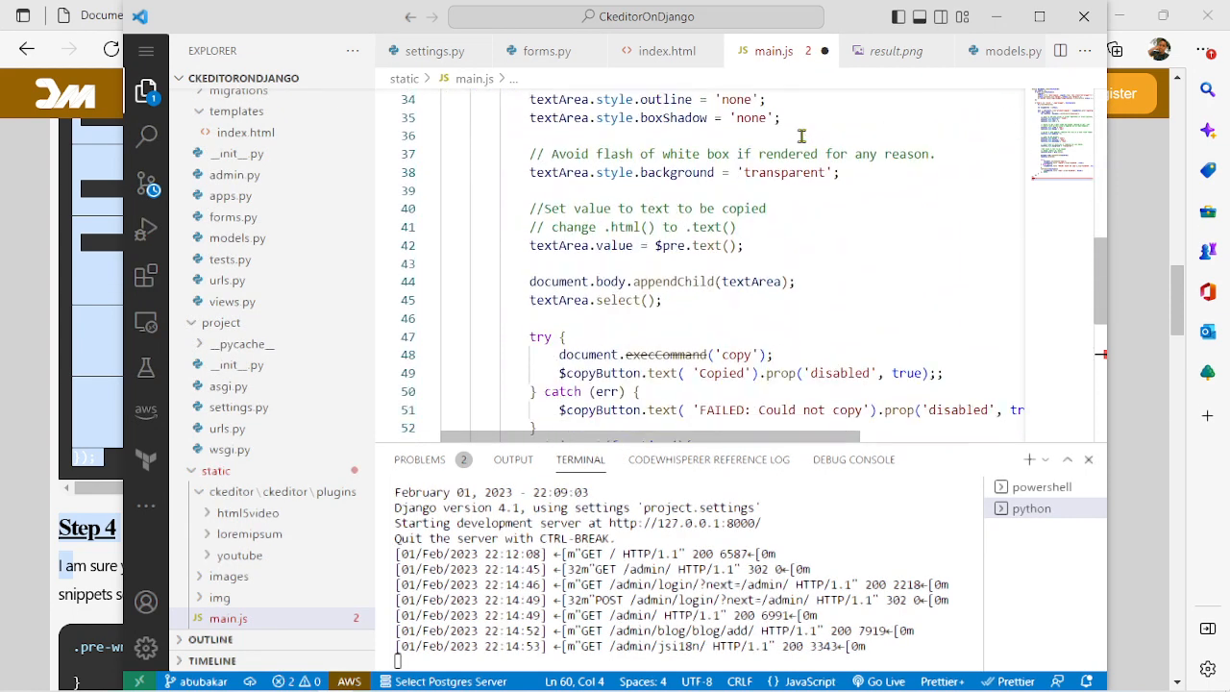
pyautogui.scroll(-5, 800, 138)
pyautogui.scroll(-3, 800, 138)
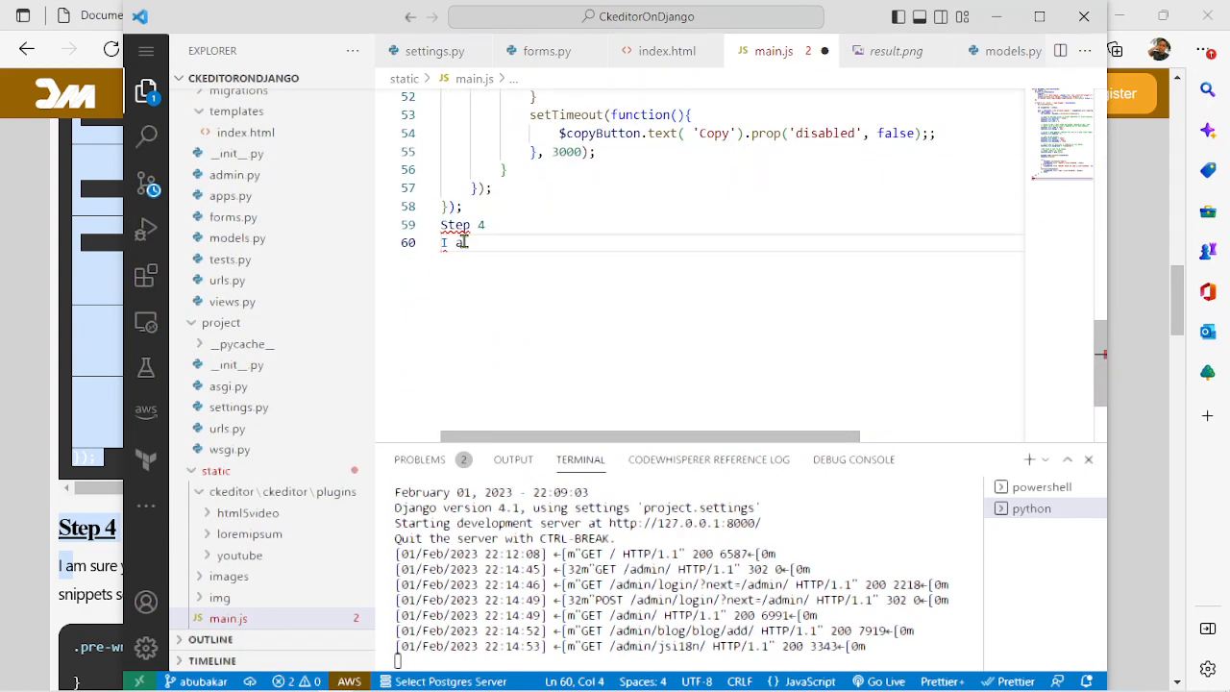
pyautogui.moveTo(467, 242); pyautogui.dragTo(440, 224)
pyautogui.press('BackSpace')
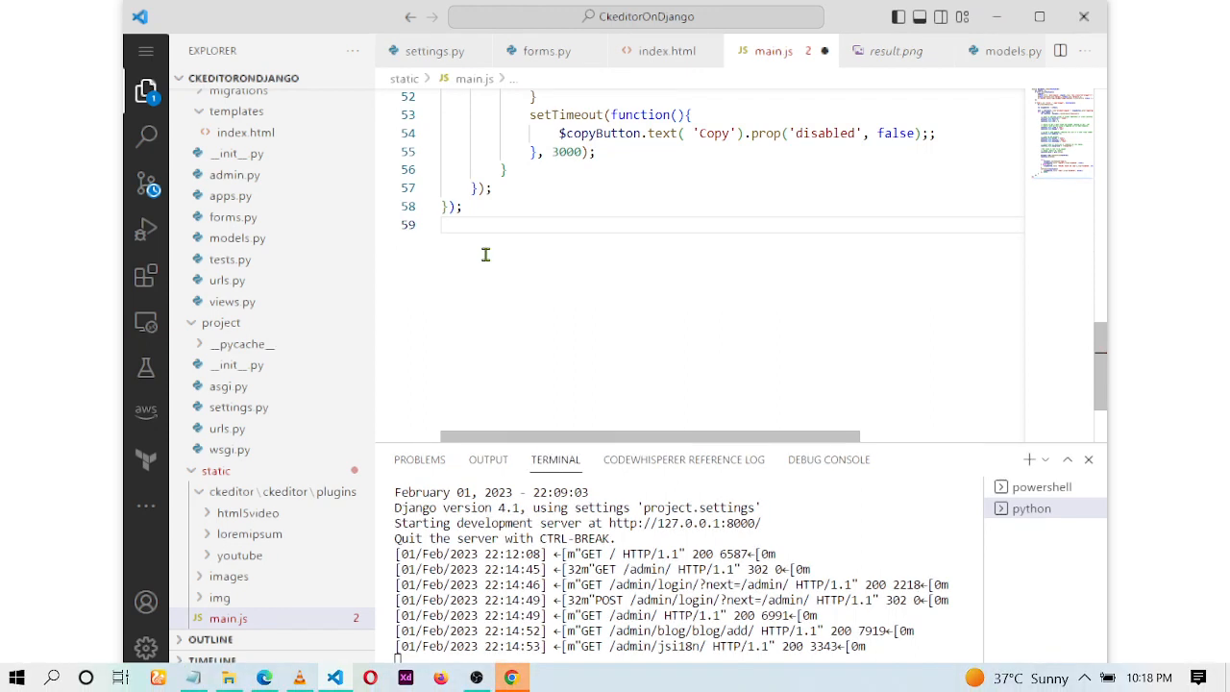
pyautogui.moveTo(510, 677)
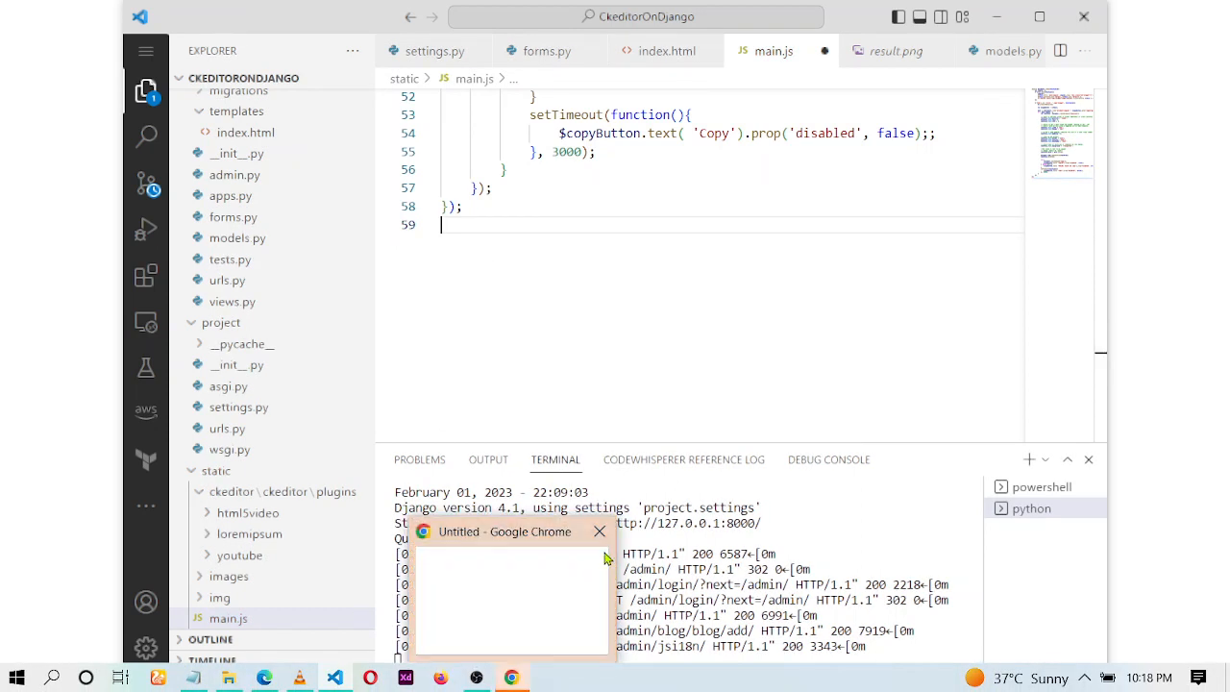
pyautogui.click(599, 532)
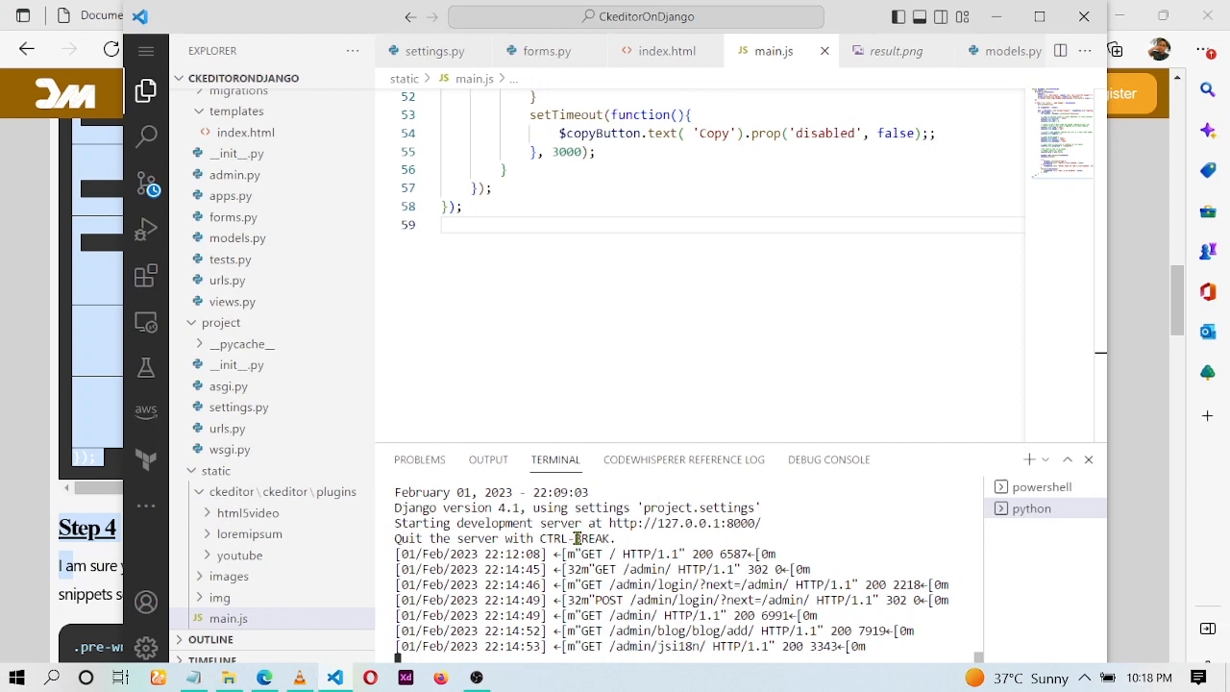
# Copy the tutorial's entire Step 4 pre-wrapper and copy-button CSS block
pyautogui.click(2, 473)
pyautogui.scroll(-3, 138, 559)
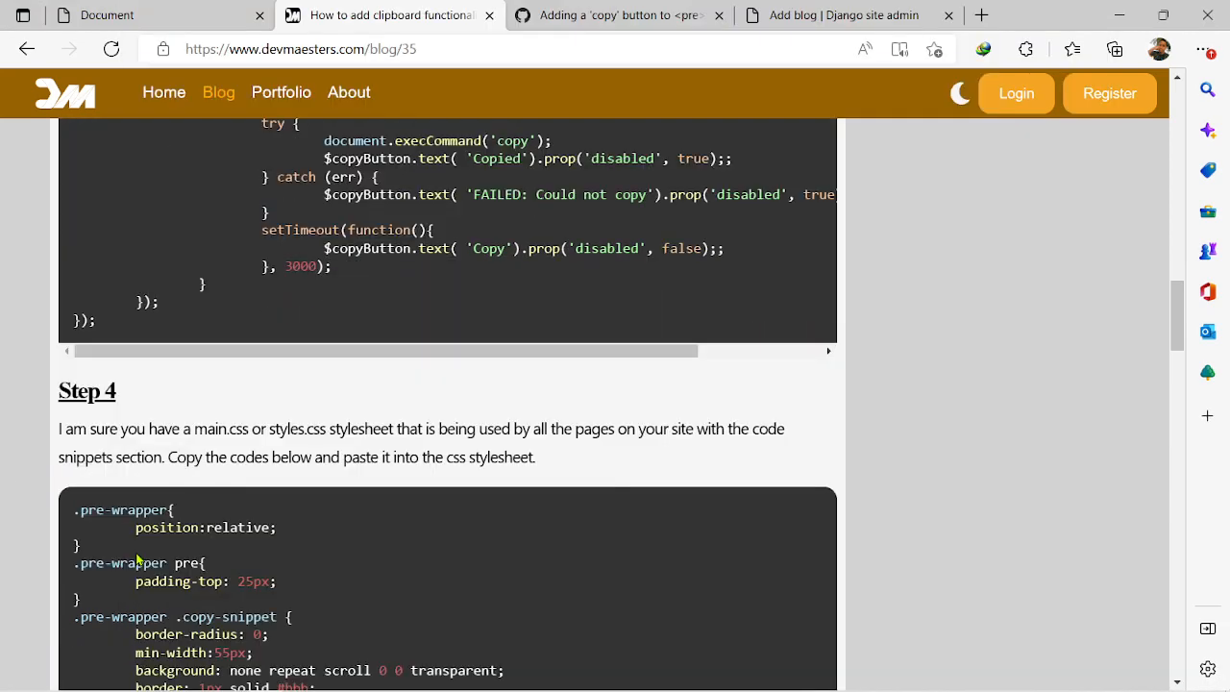
pyautogui.scroll(-3, 137, 559)
pyautogui.scroll(-2, 138, 559)
pyautogui.scroll(-1, 130, 512)
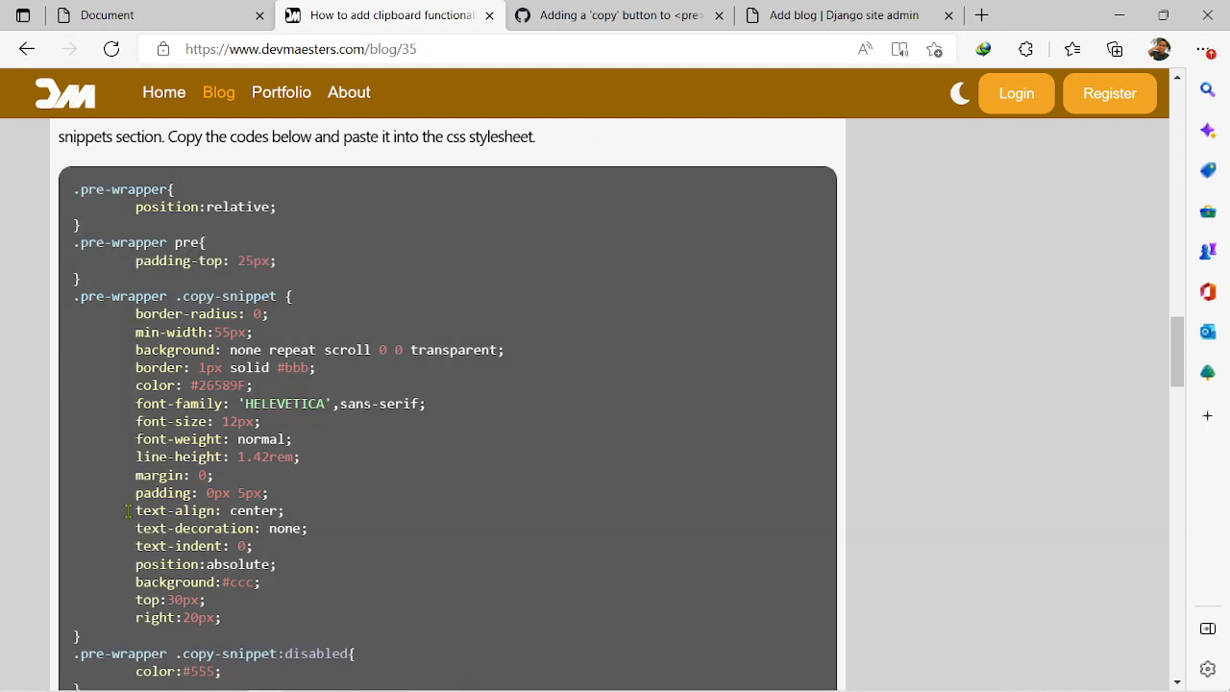
pyautogui.scroll(-1, 130, 512)
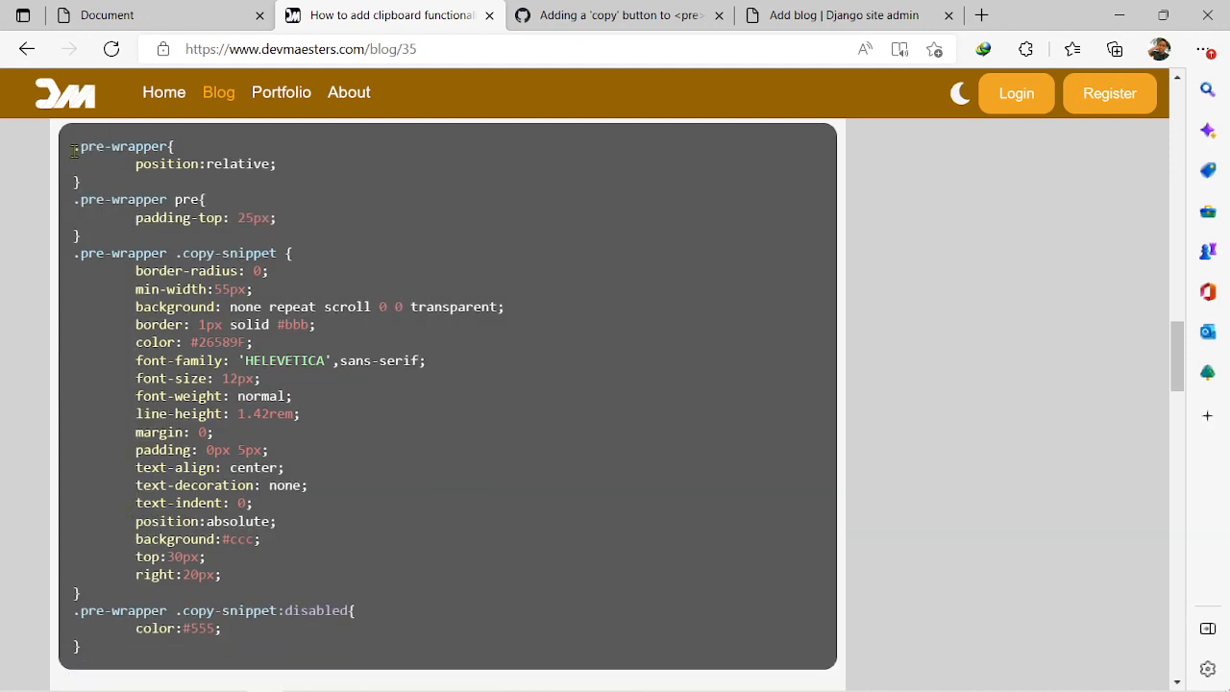
pyautogui.moveTo(74, 146); pyautogui.dragTo(96, 642)
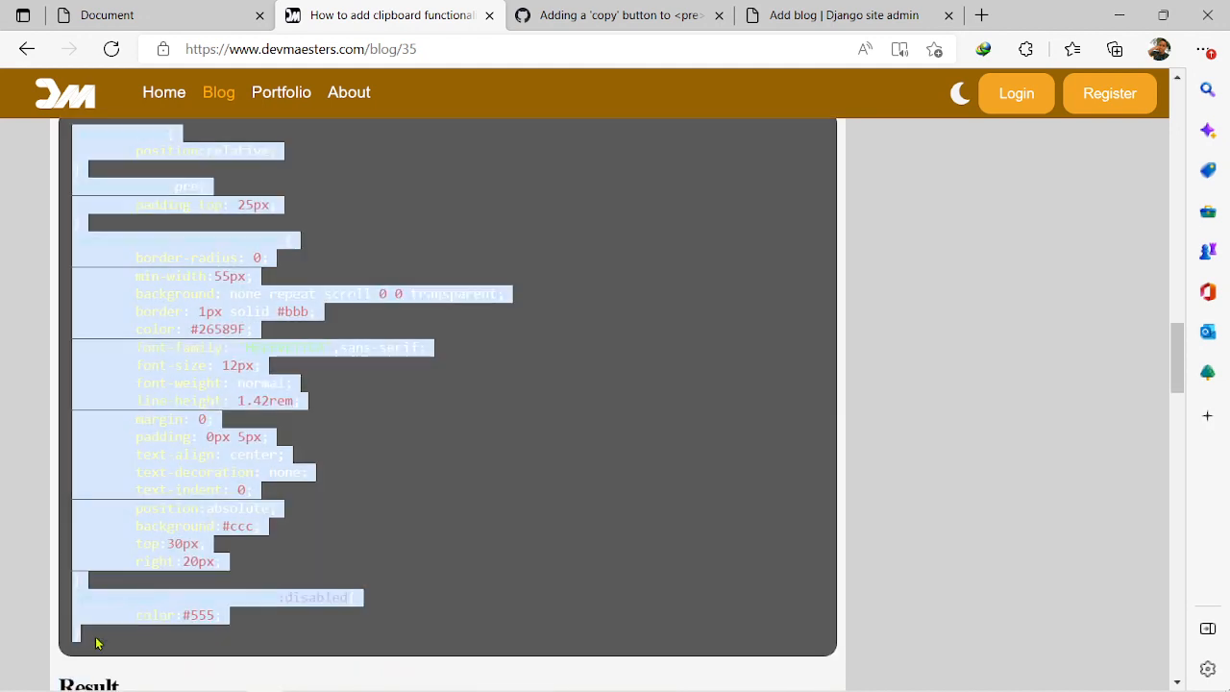
pyautogui.hotkey('ctrl', 'c')
# Paste the copied pre-wrapper and copy-button CSS rules after .blog-form in index.html's style block
pyautogui.click(336, 677)
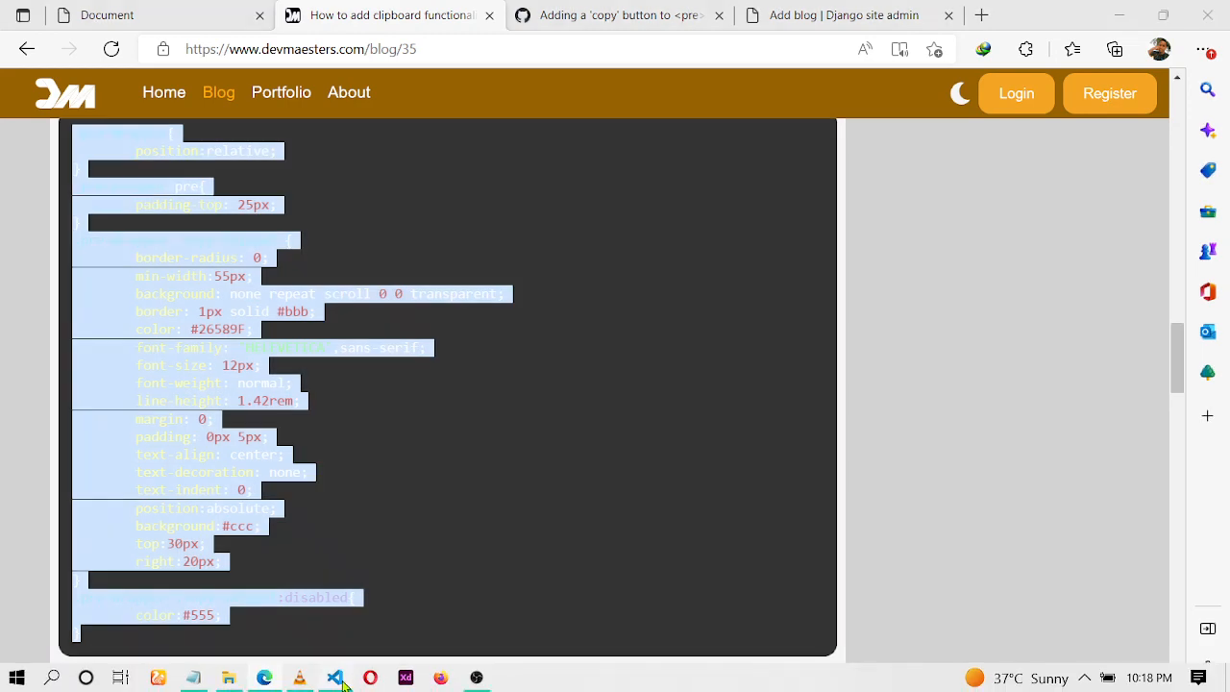
pyautogui.scroll(2, 467, 266)
pyautogui.scroll(1, 467, 266)
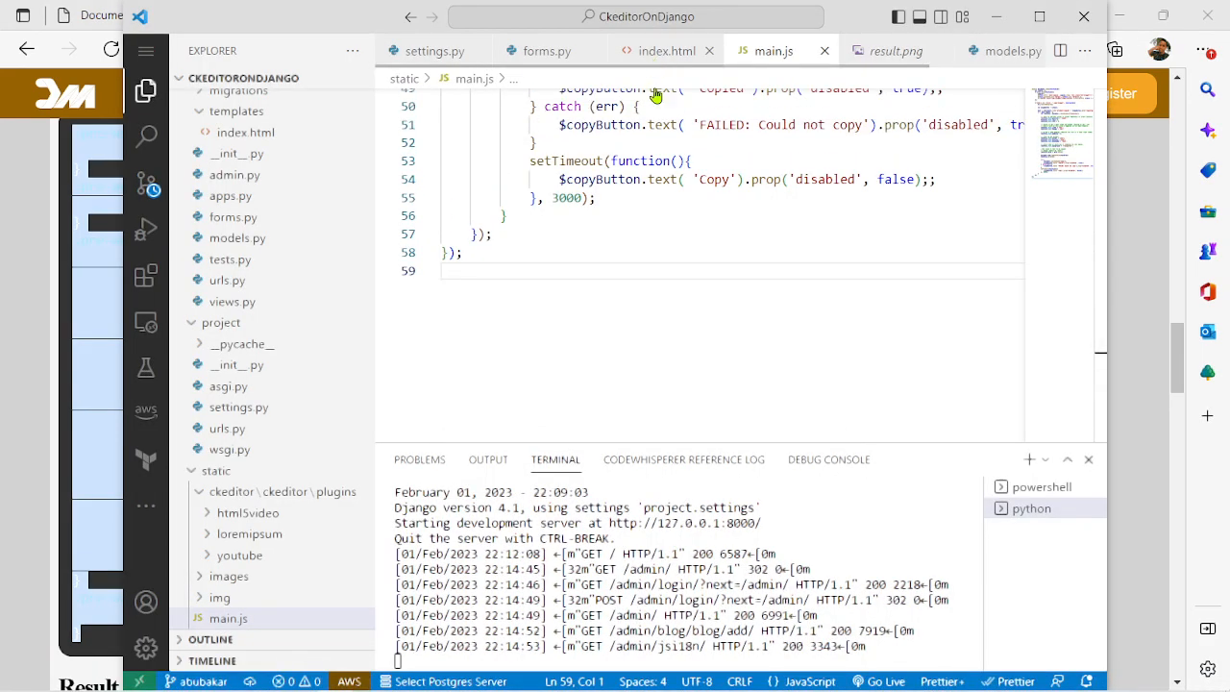
pyautogui.click(665, 50)
pyautogui.scroll(2, 529, 261)
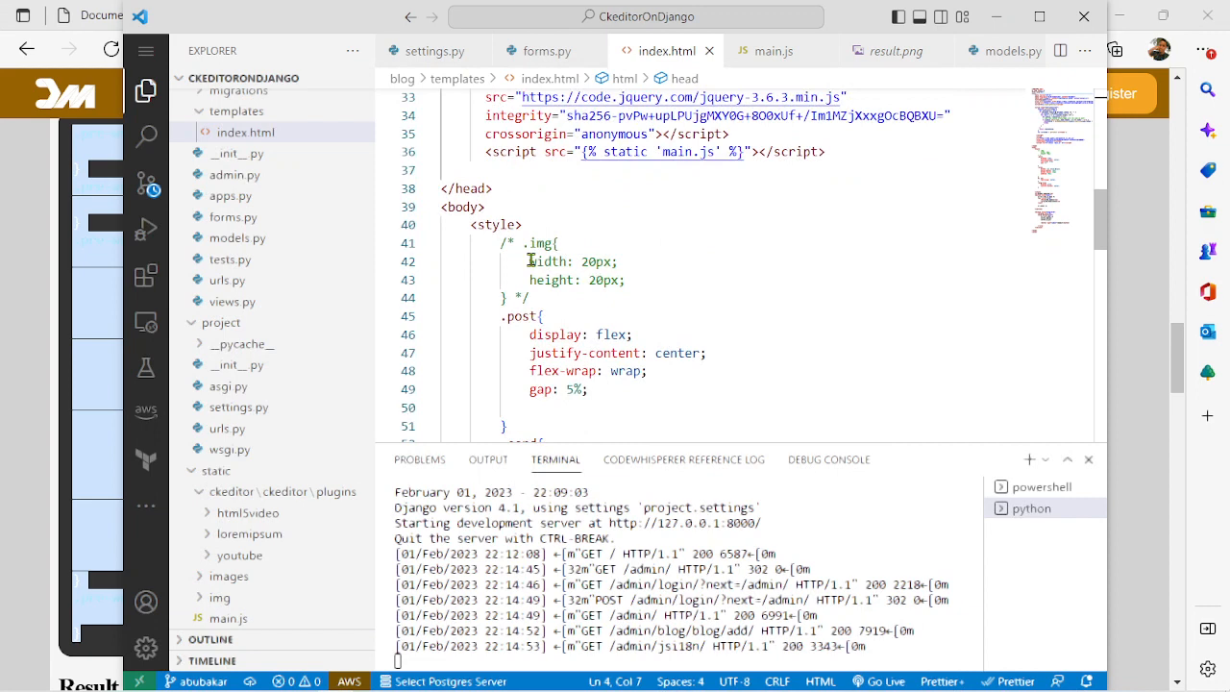
pyautogui.scroll(-1, 529, 261)
pyautogui.scroll(-1, 554, 307)
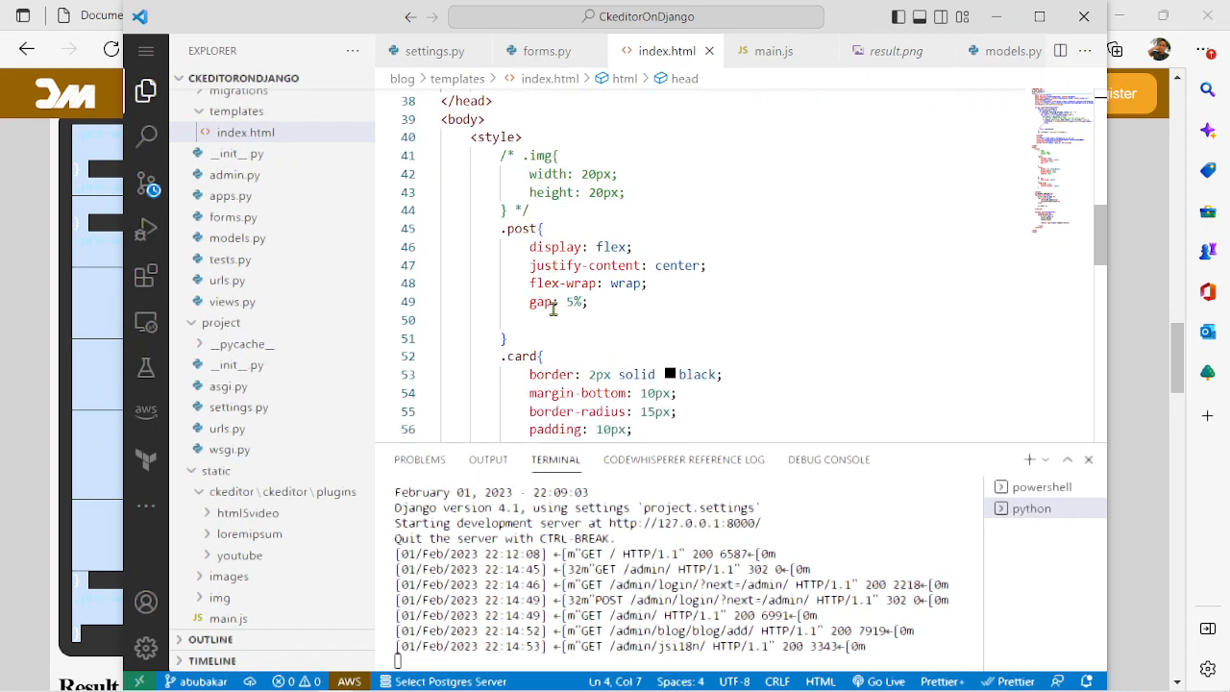
pyautogui.scroll(-3, 549, 228)
pyautogui.scroll(-2, 550, 228)
pyautogui.scroll(-1, 550, 229)
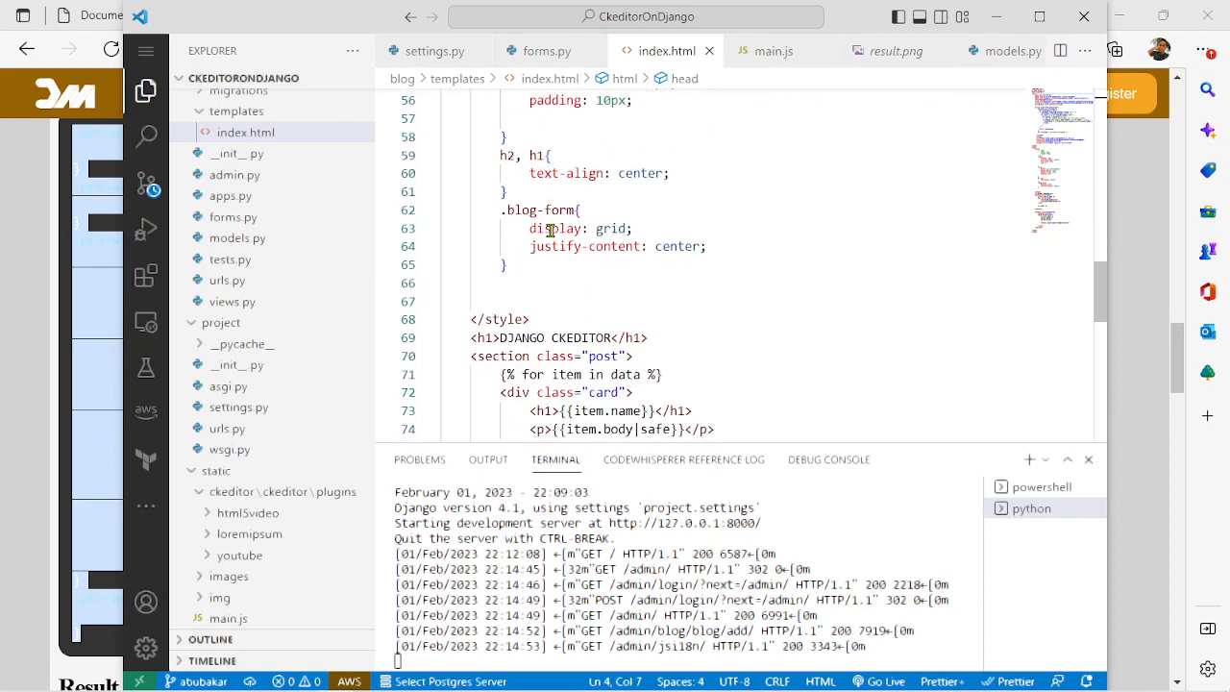
pyautogui.click(529, 300)
pyautogui.press('Return')
pyautogui.press('Return')
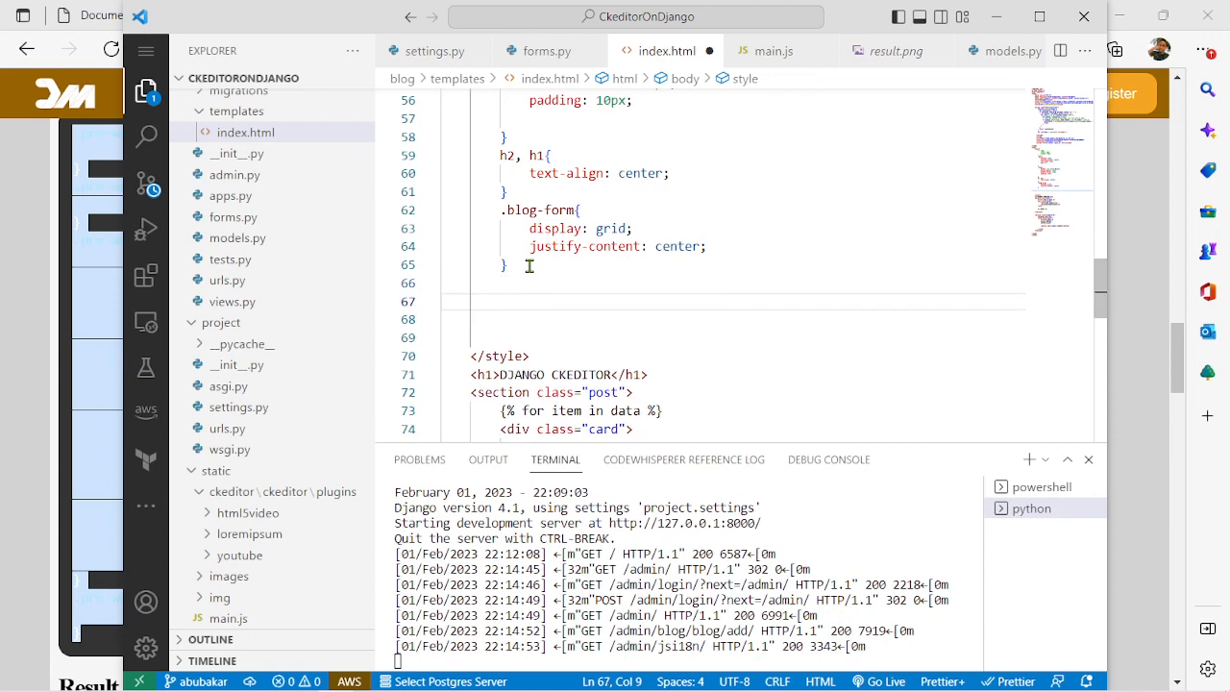
pyautogui.hotkey('ctrl', 'v')
pyautogui.scroll(3, 528, 266)
pyautogui.scroll(3, 528, 265)
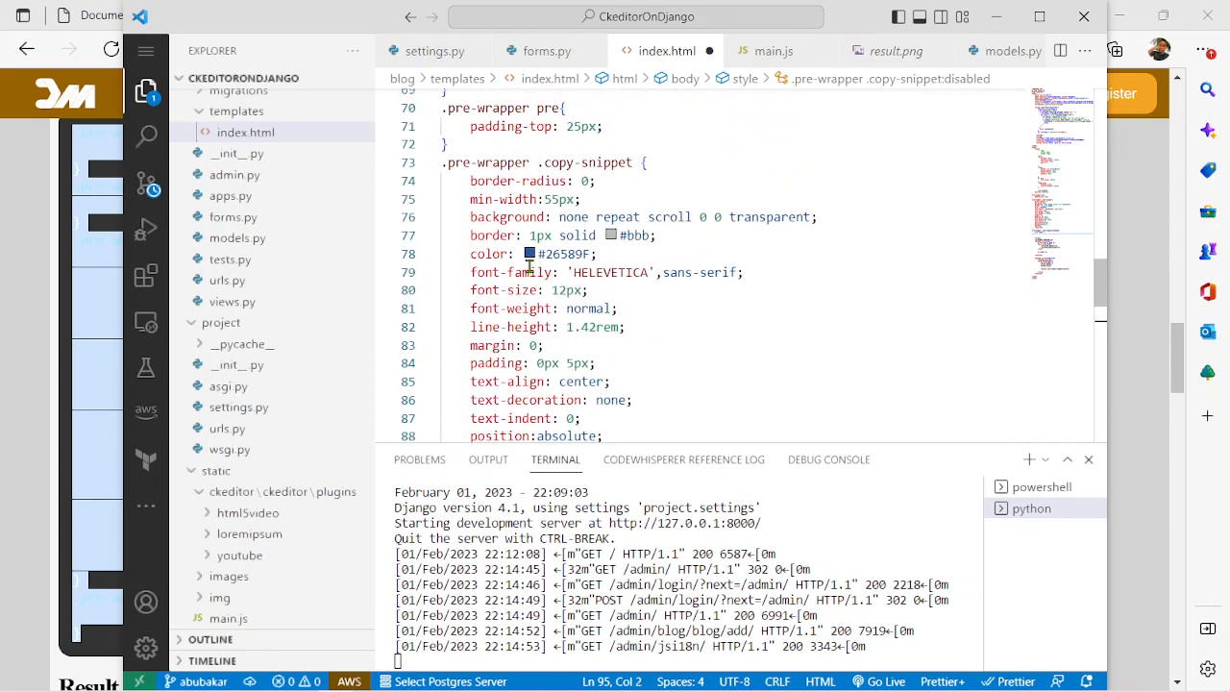
pyautogui.scroll(-2, 529, 265)
pyautogui.scroll(3, 528, 265)
pyautogui.scroll(2, 528, 265)
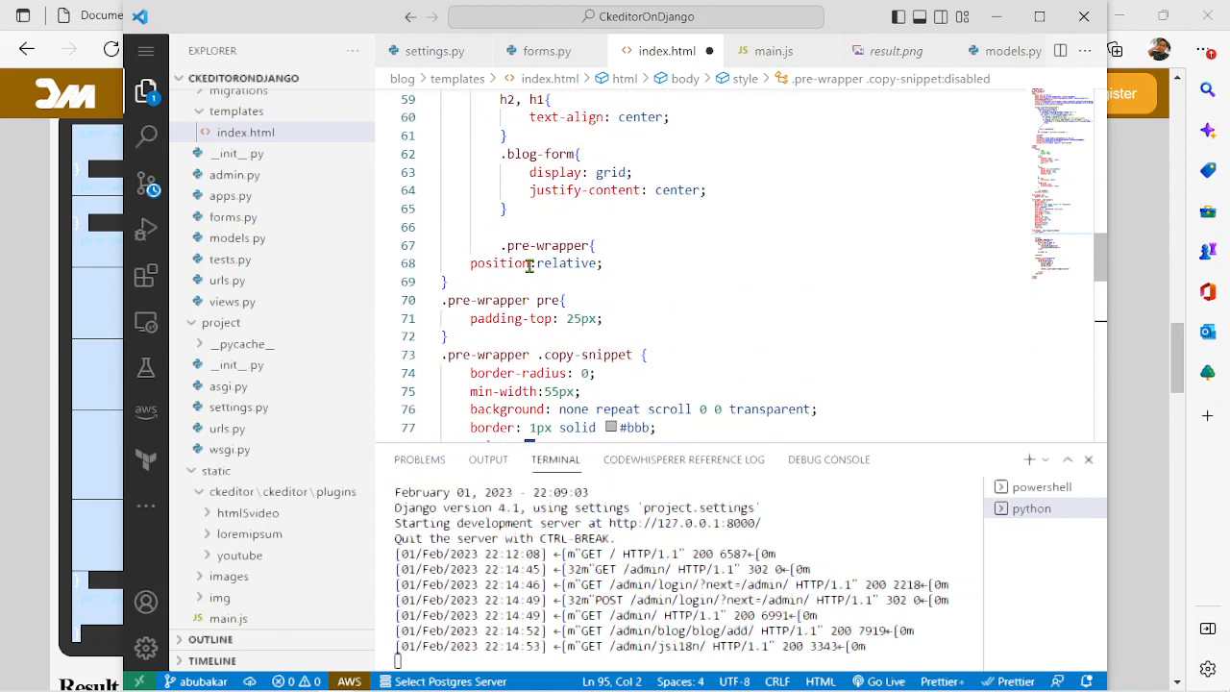
pyautogui.scroll(-1, 528, 265)
pyautogui.click(87, 413)
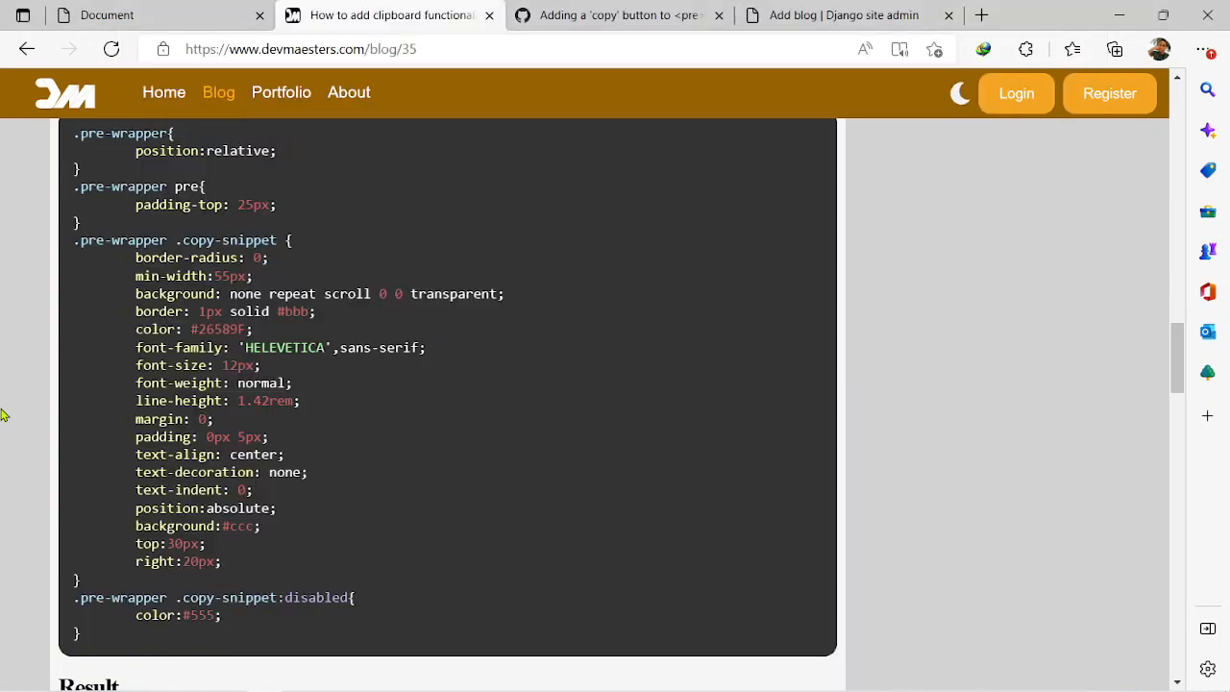
pyautogui.scroll(-3, 312, 480)
pyautogui.scroll(-1, 312, 623)
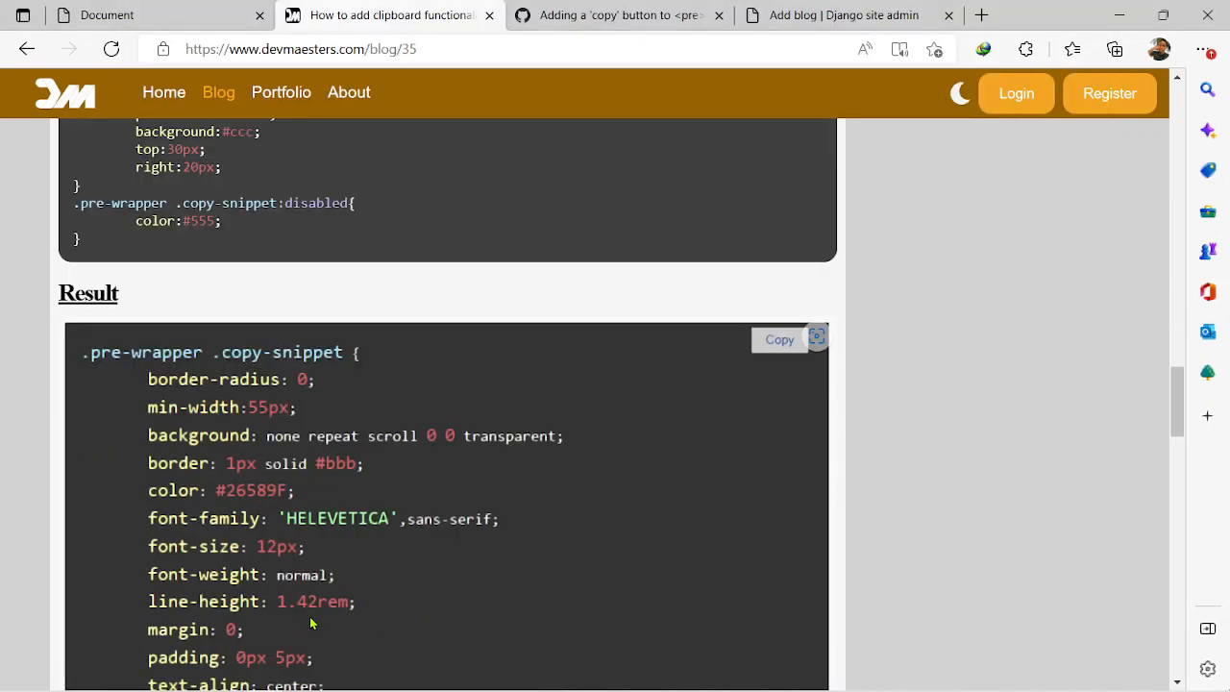
pyautogui.scroll(-2, 311, 577)
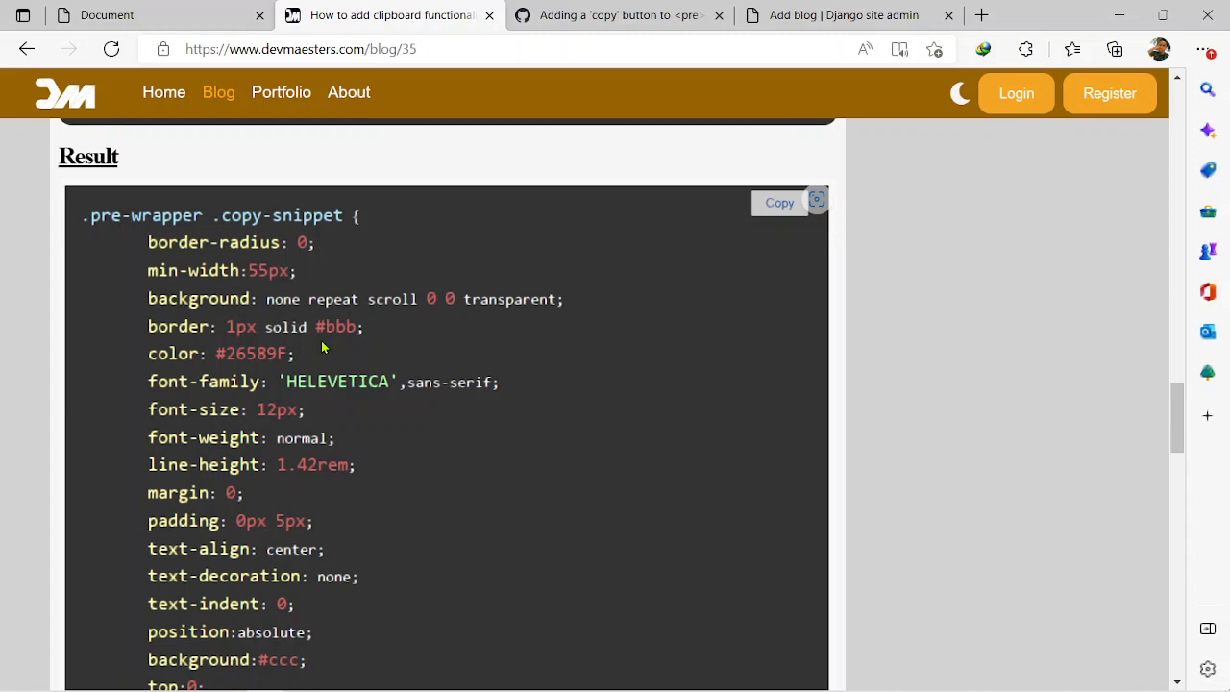
pyautogui.scroll(3, 323, 347)
pyautogui.scroll(3, 322, 348)
pyautogui.scroll(2, 322, 347)
# Reload the local Django CKEditor page and use the Python snippet's new Copy button
pyautogui.click(107, 14)
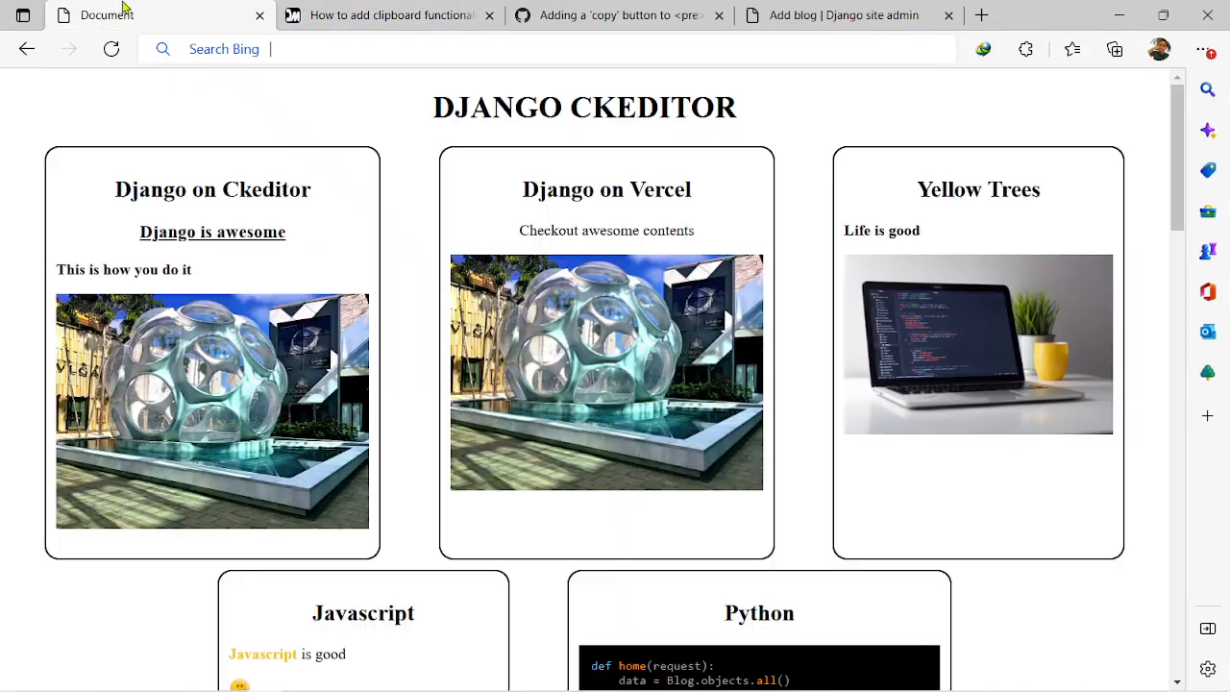
pyautogui.scroll(-3, 247, 179)
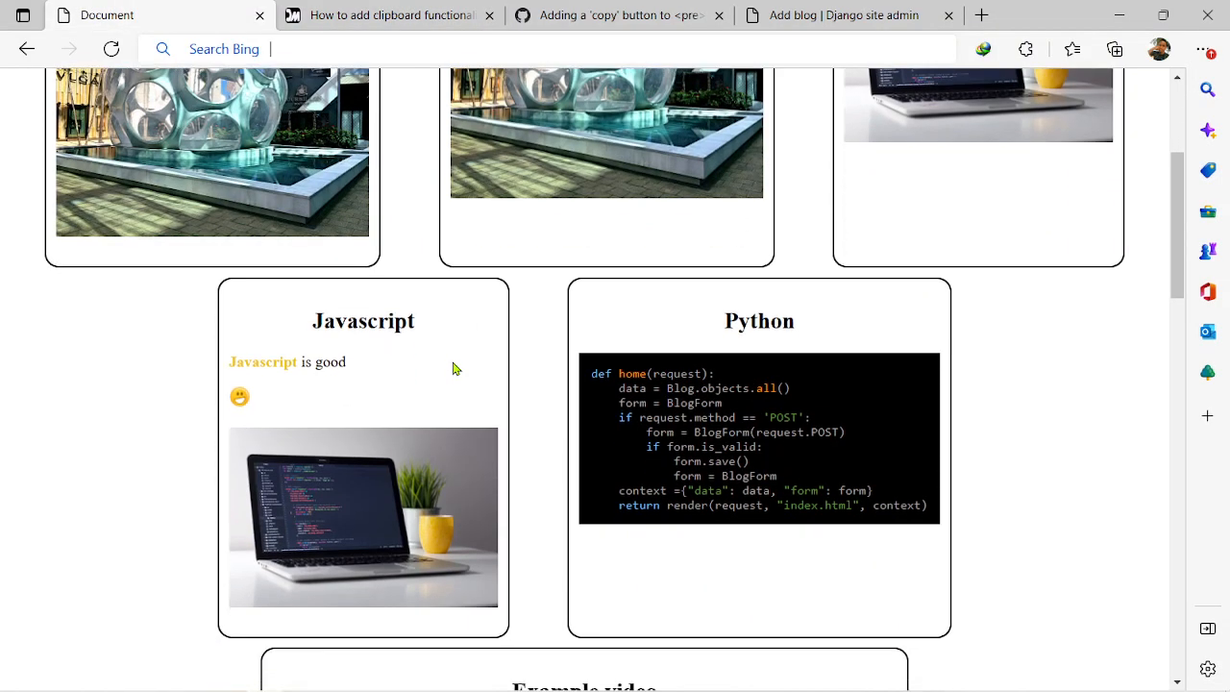
pyautogui.scroll(-1, 452, 363)
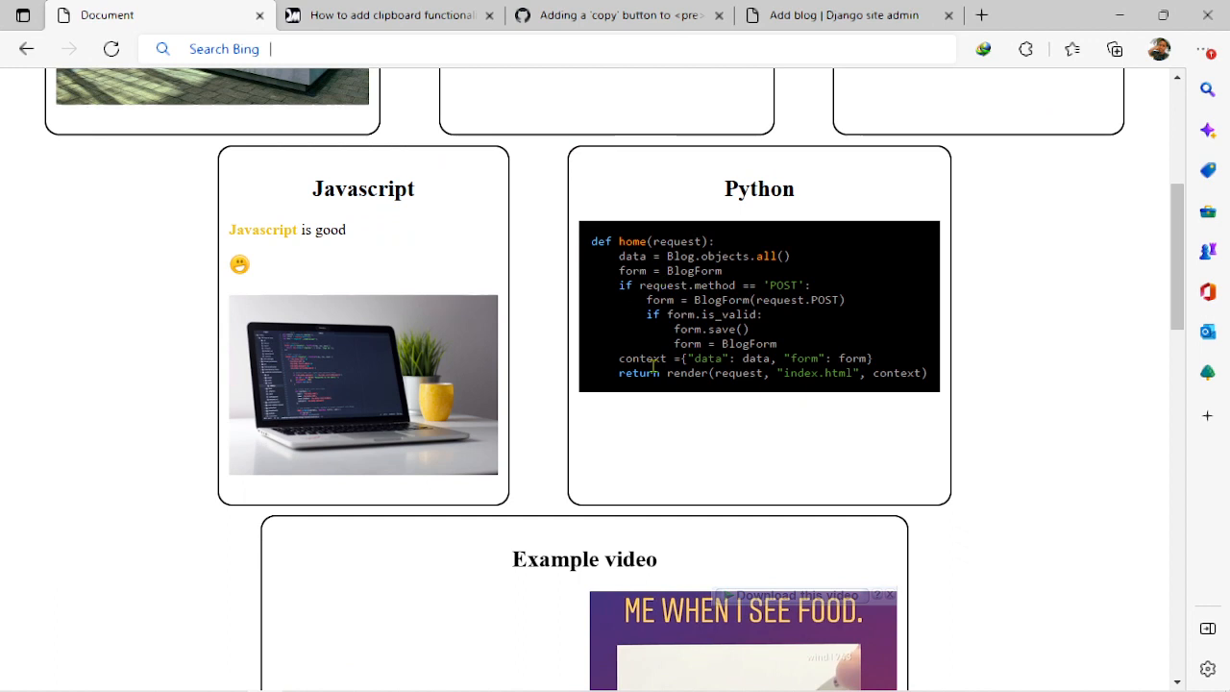
pyautogui.click(110, 49)
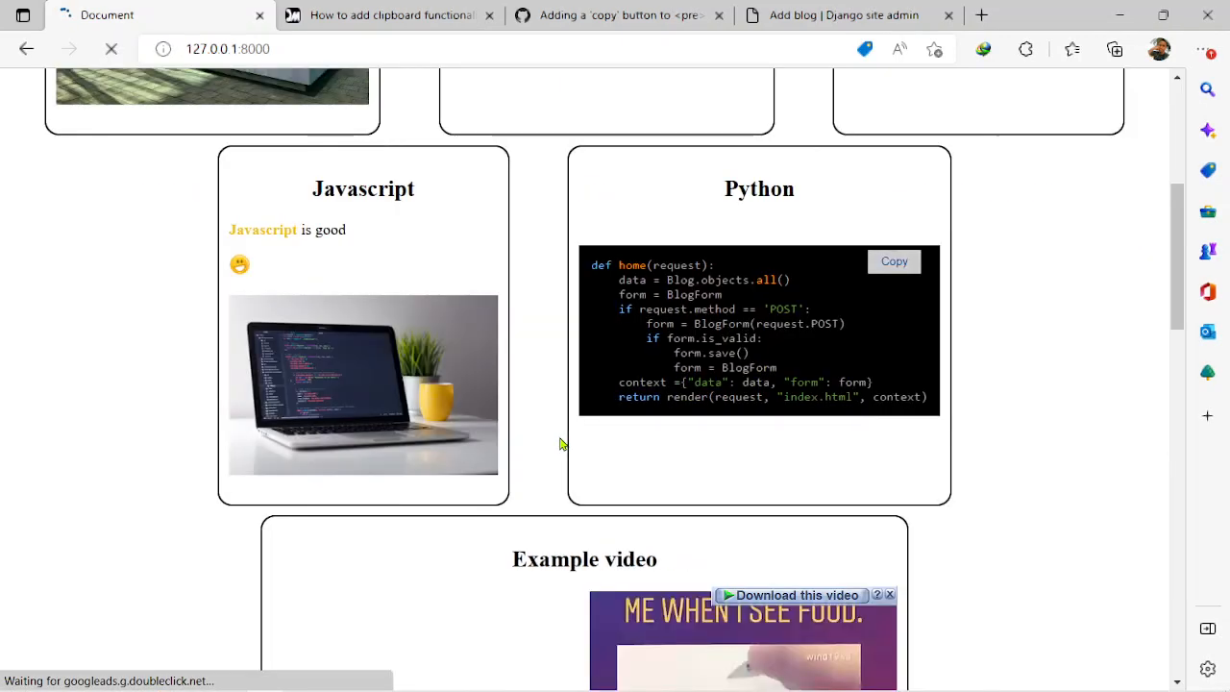
pyautogui.scroll(-1, 978, 424)
pyautogui.scroll(1, 978, 425)
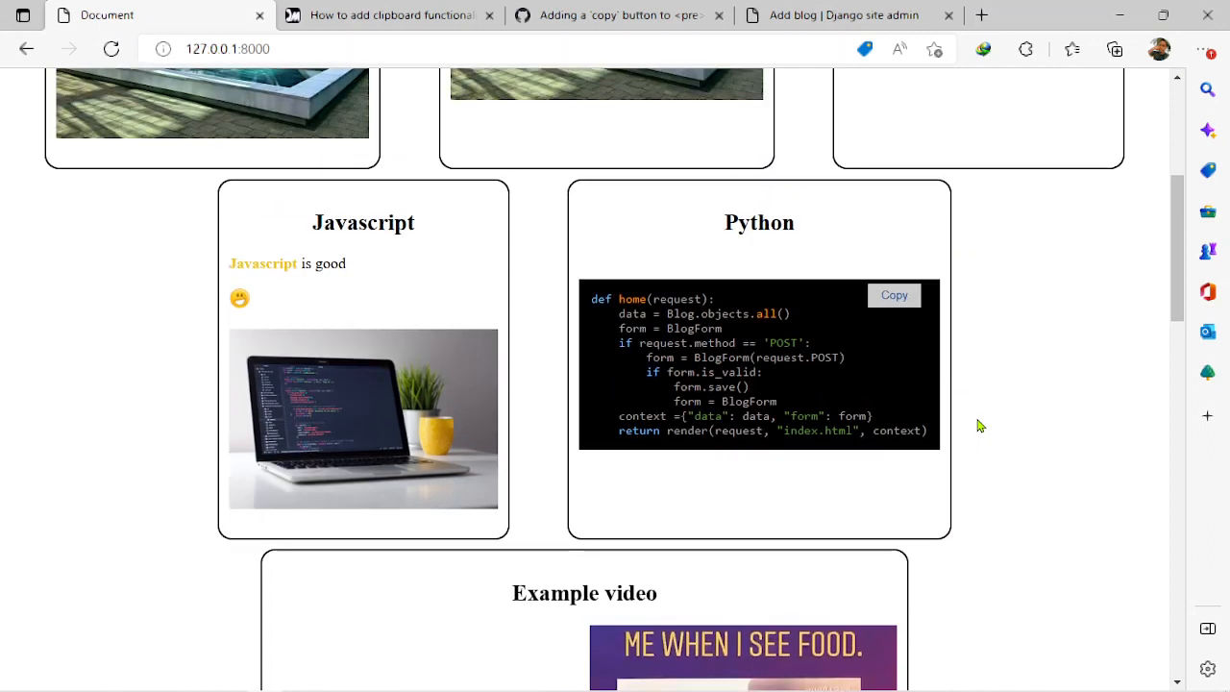
pyautogui.click(894, 297)
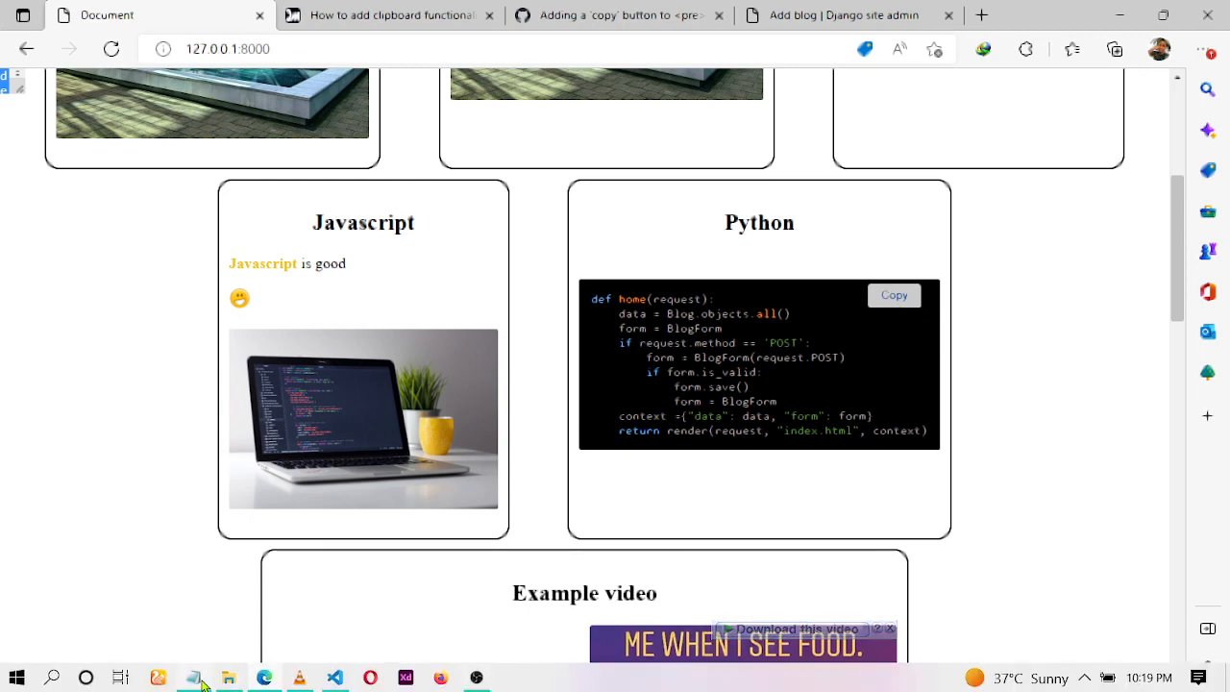
# Replace Notepad's old text with the pasted Python function to confirm the copy worked
pyautogui.click(195, 677)
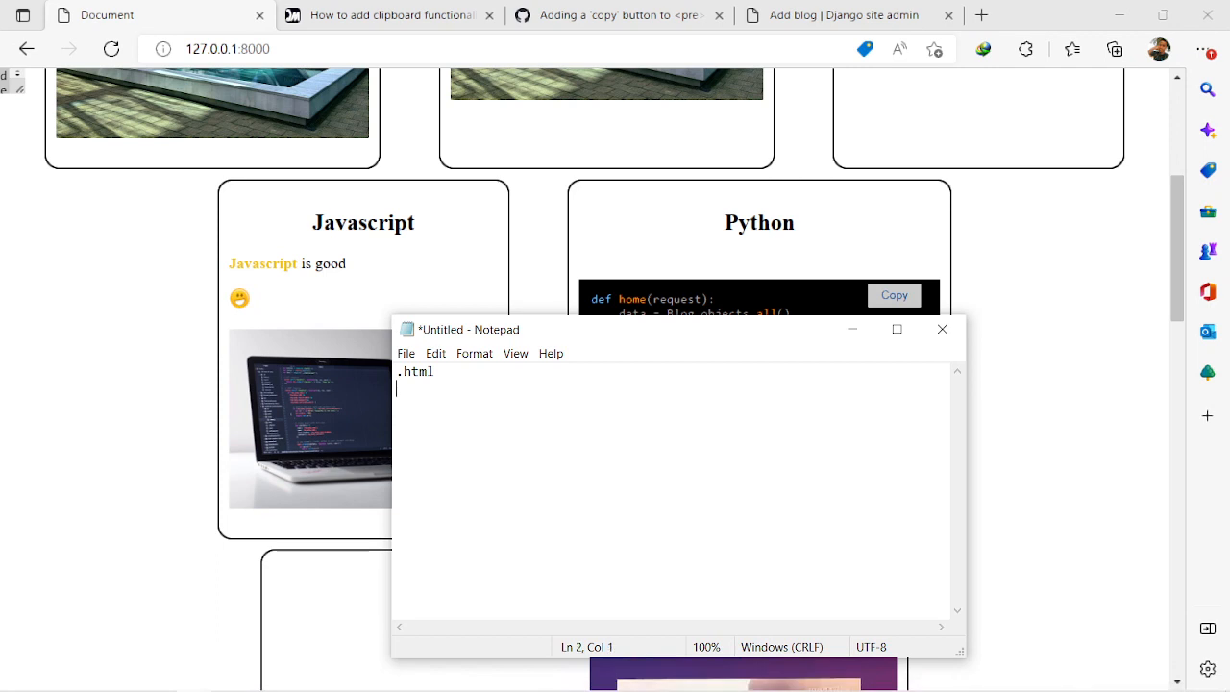
pyautogui.hotkey('ctrl', 'a')
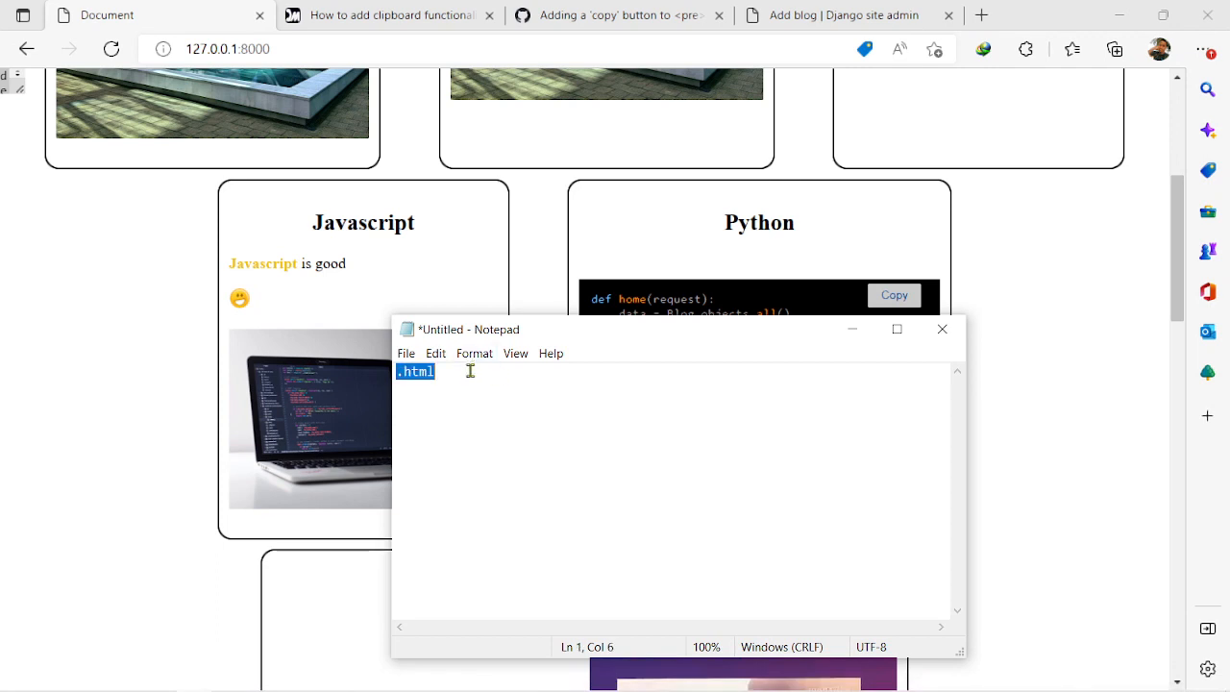
pyautogui.press('BackSpace')
pyautogui.hotkey('ctrl', 'v')
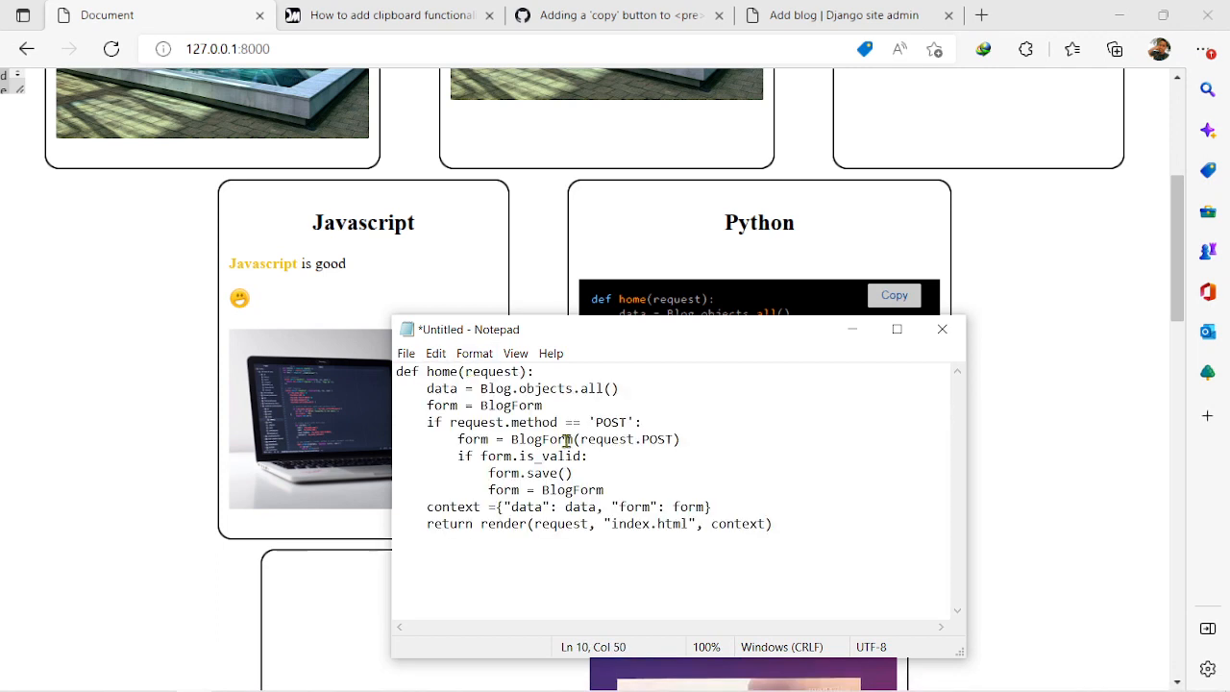
pyautogui.moveTo(691, 327); pyautogui.dragTo(723, 394)
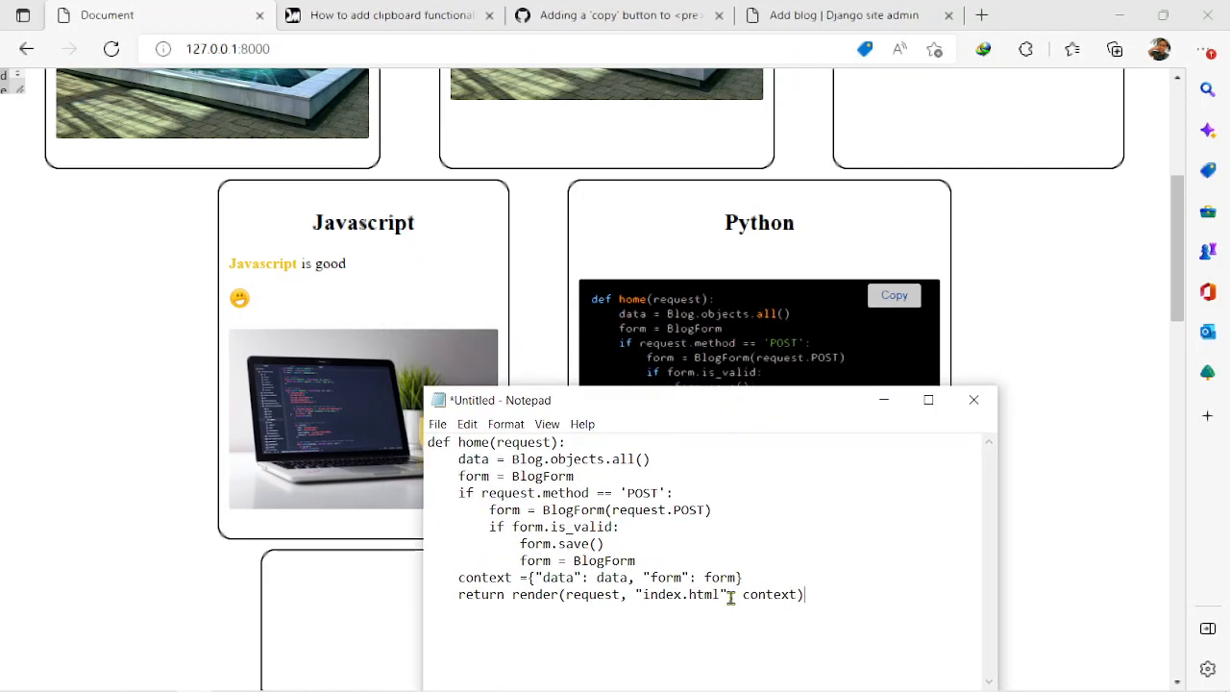
pyautogui.moveTo(726, 405); pyautogui.dragTo(725, 322)
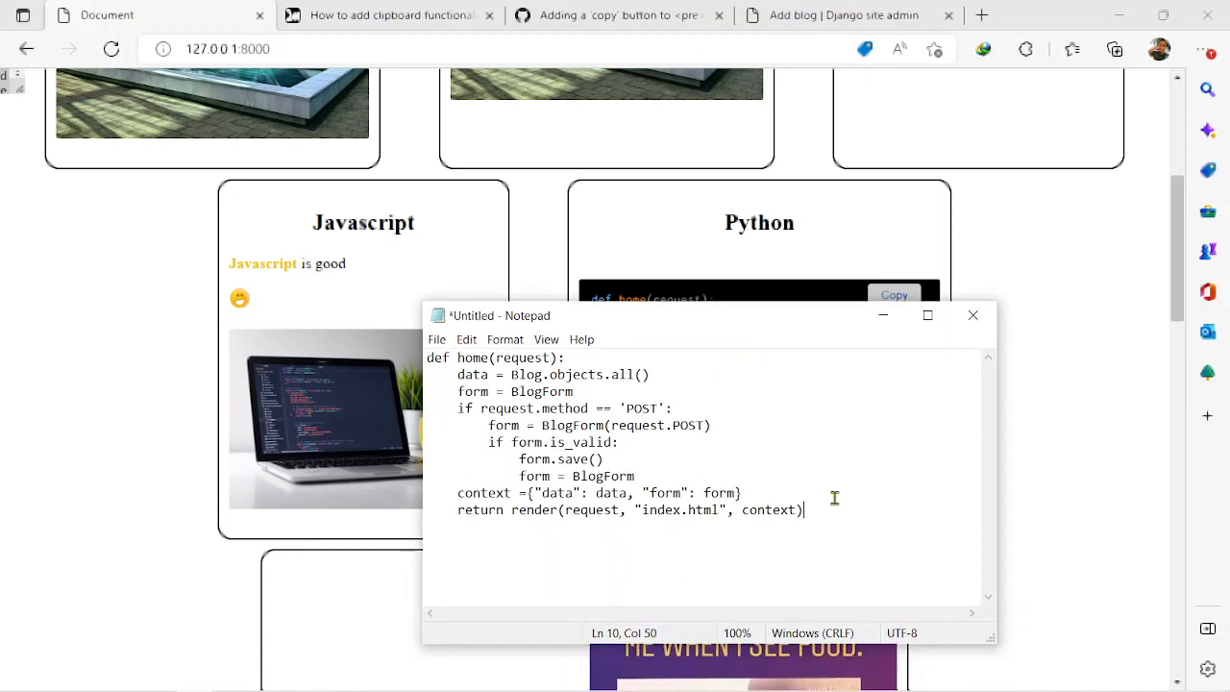
# Minimize Notepad and copy the Python snippet again from the page
pyautogui.click(887, 318)
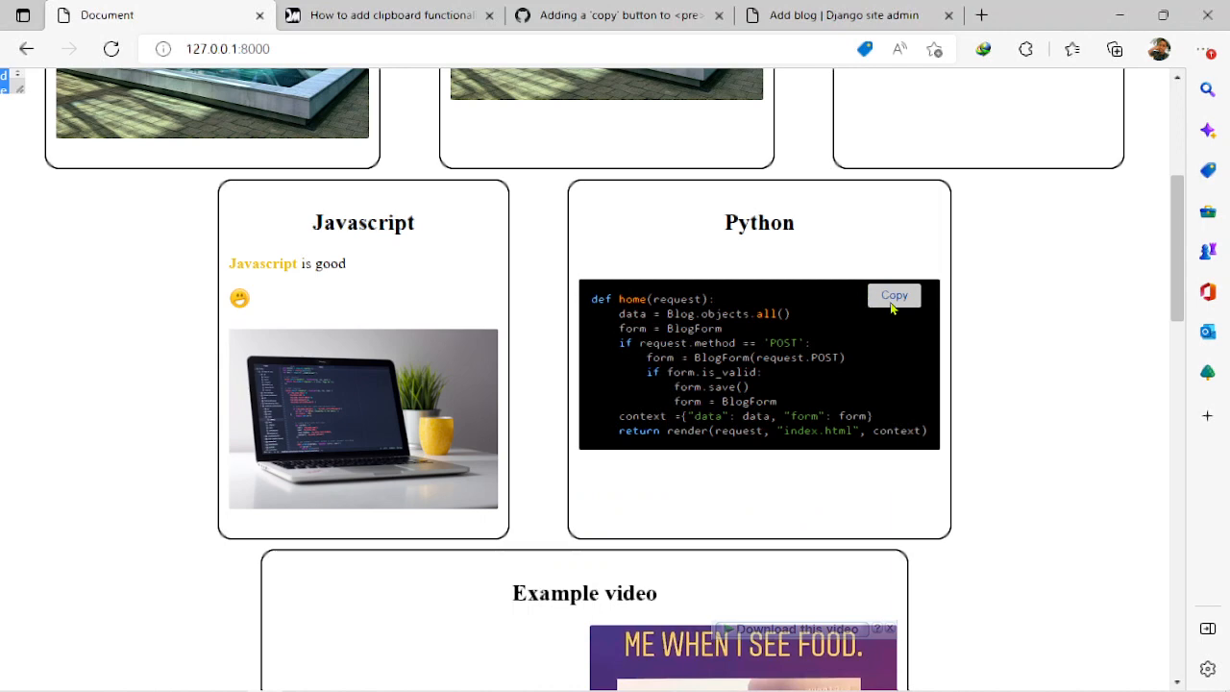
pyautogui.click(888, 298)
pyautogui.click(894, 296)
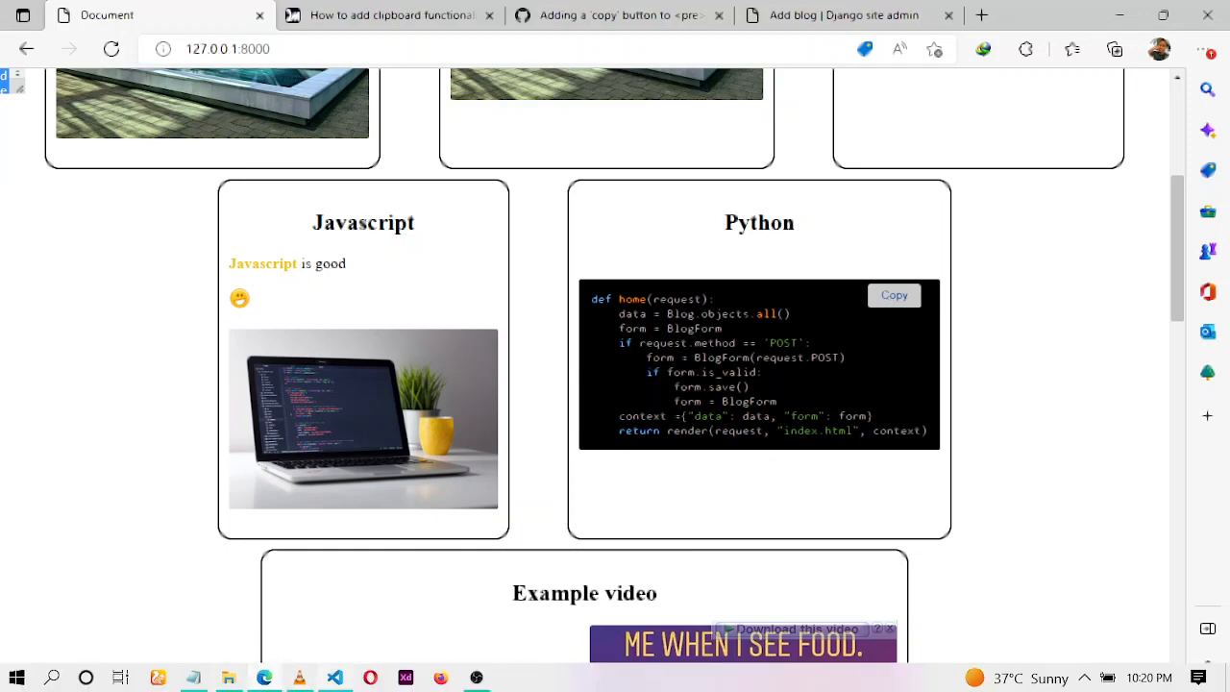
# Expand static/img in the Explorer and preview the result.png clipboard-check icon
pyautogui.click(252, 680)
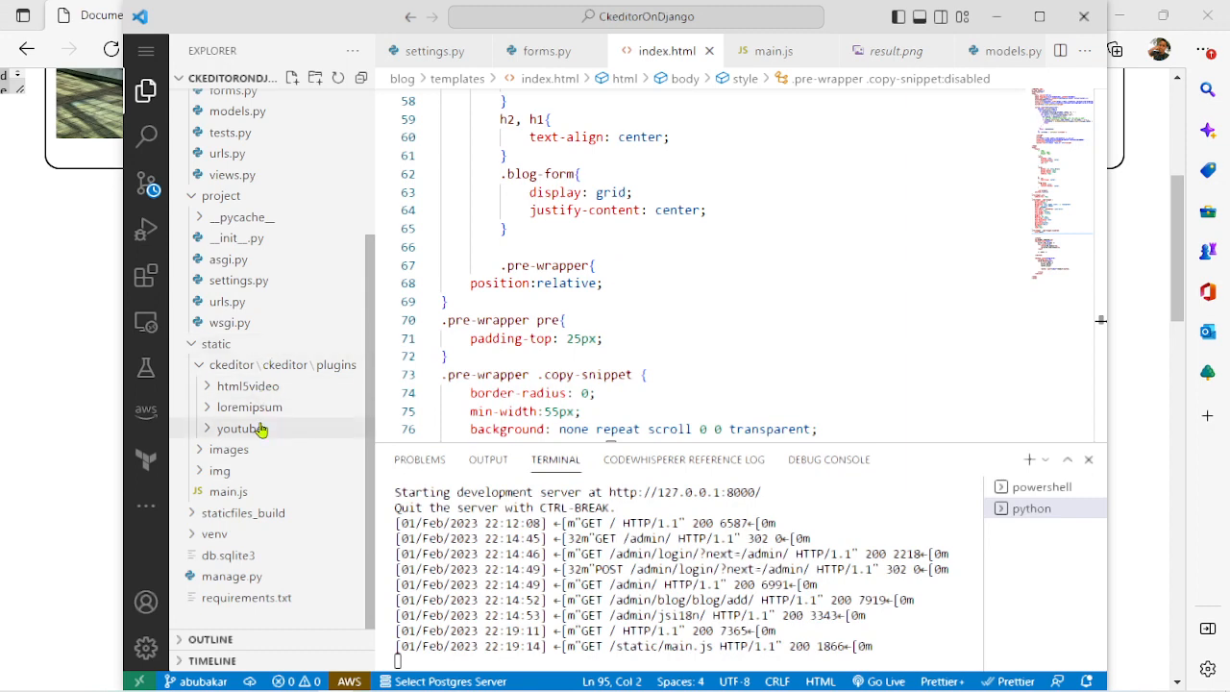
pyautogui.click(252, 470)
pyautogui.click(219, 469)
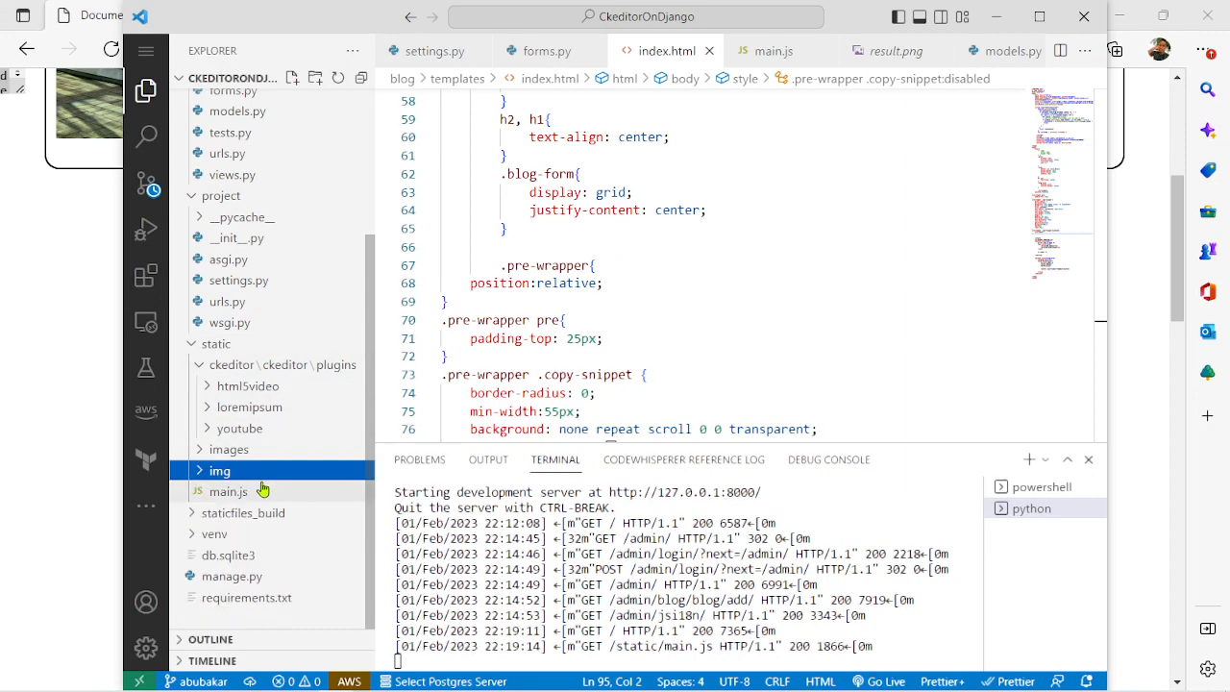
pyautogui.click(260, 491)
pyautogui.click(219, 470)
pyautogui.click(263, 492)
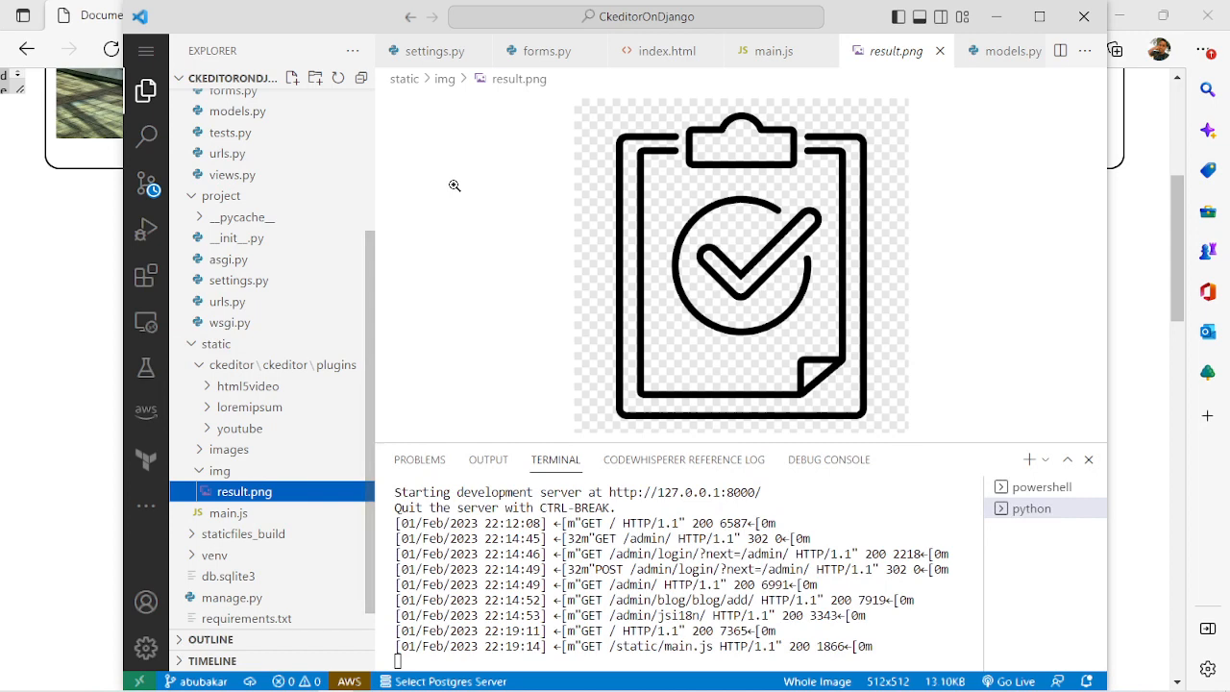
# Replace the button's Copy label in main.js with <img src="/static/img/result.png" />, save, and reload the page
pyautogui.click(764, 50)
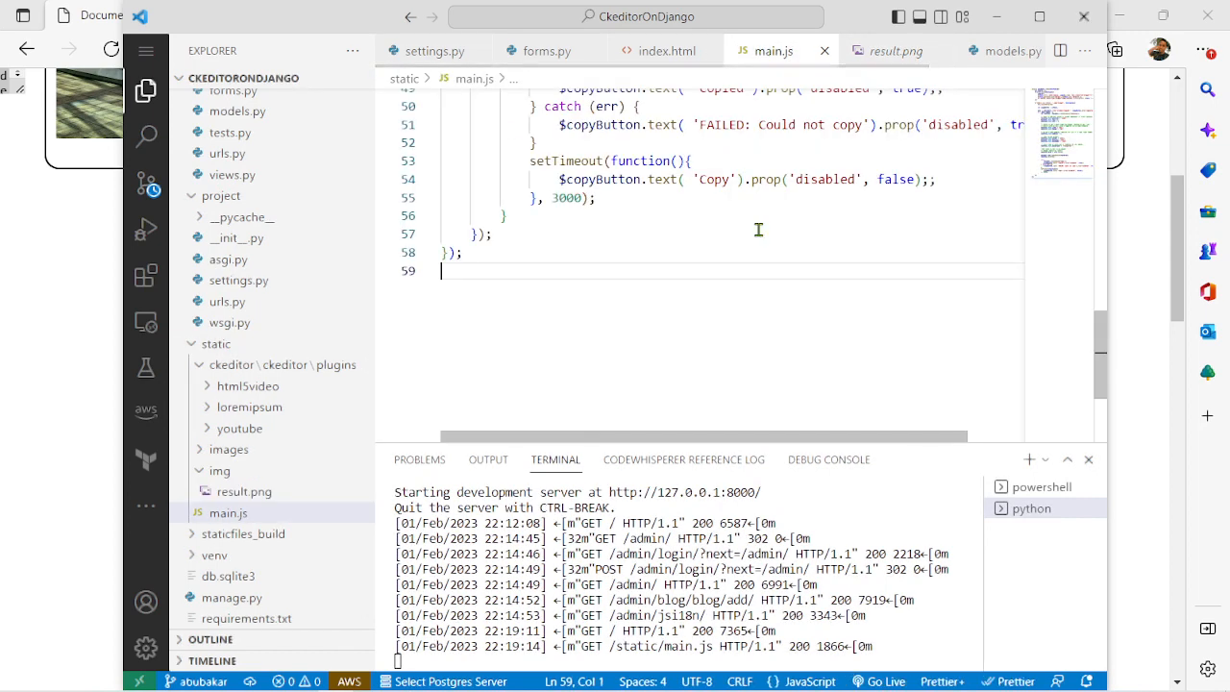
pyautogui.scroll(10, 765, 240)
pyautogui.scroll(10, 765, 240)
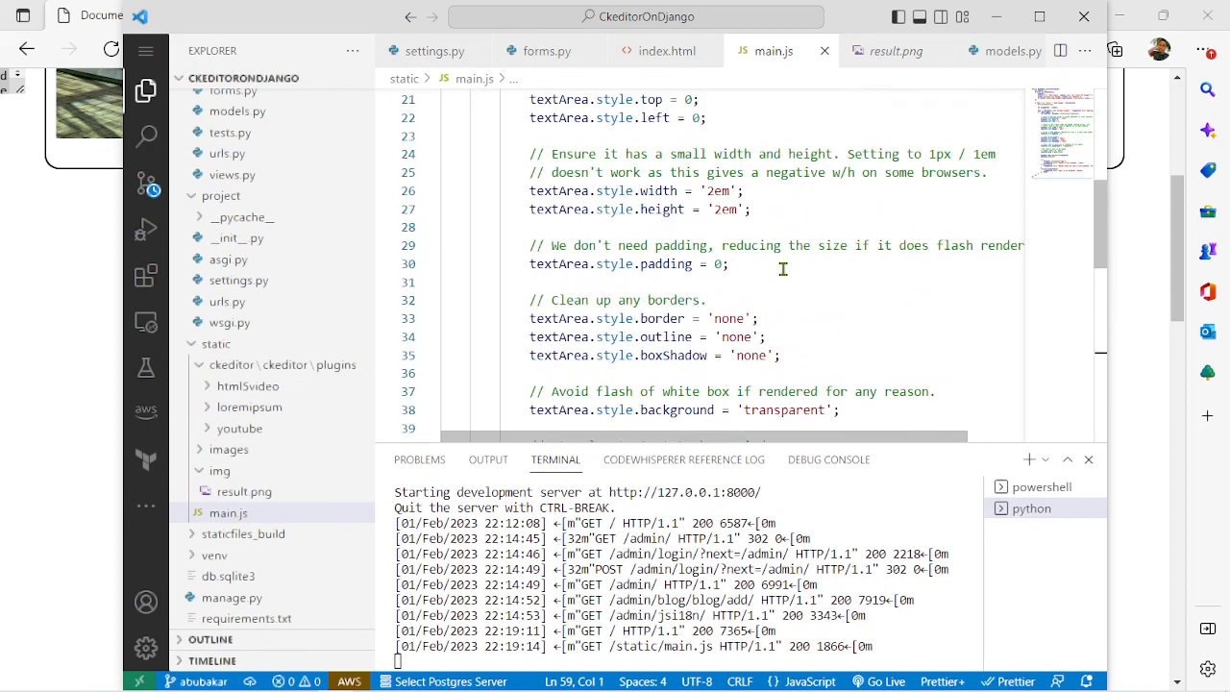
pyautogui.scroll(5, 782, 269)
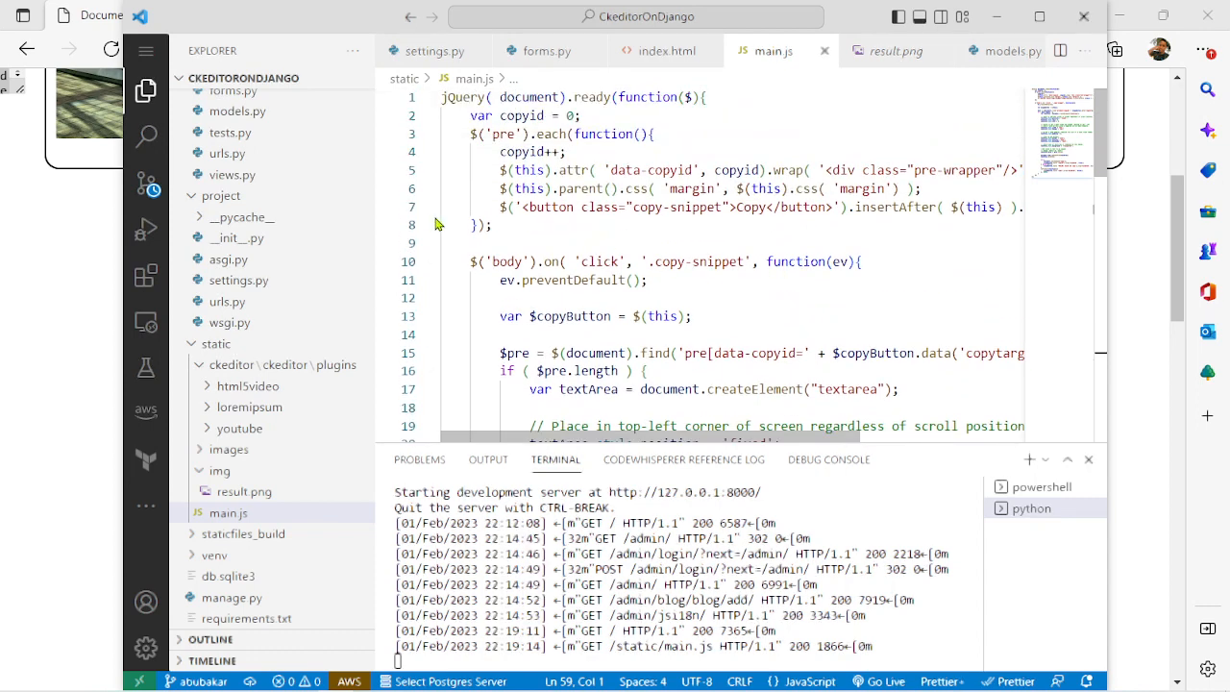
pyautogui.doubleClick(765, 207)
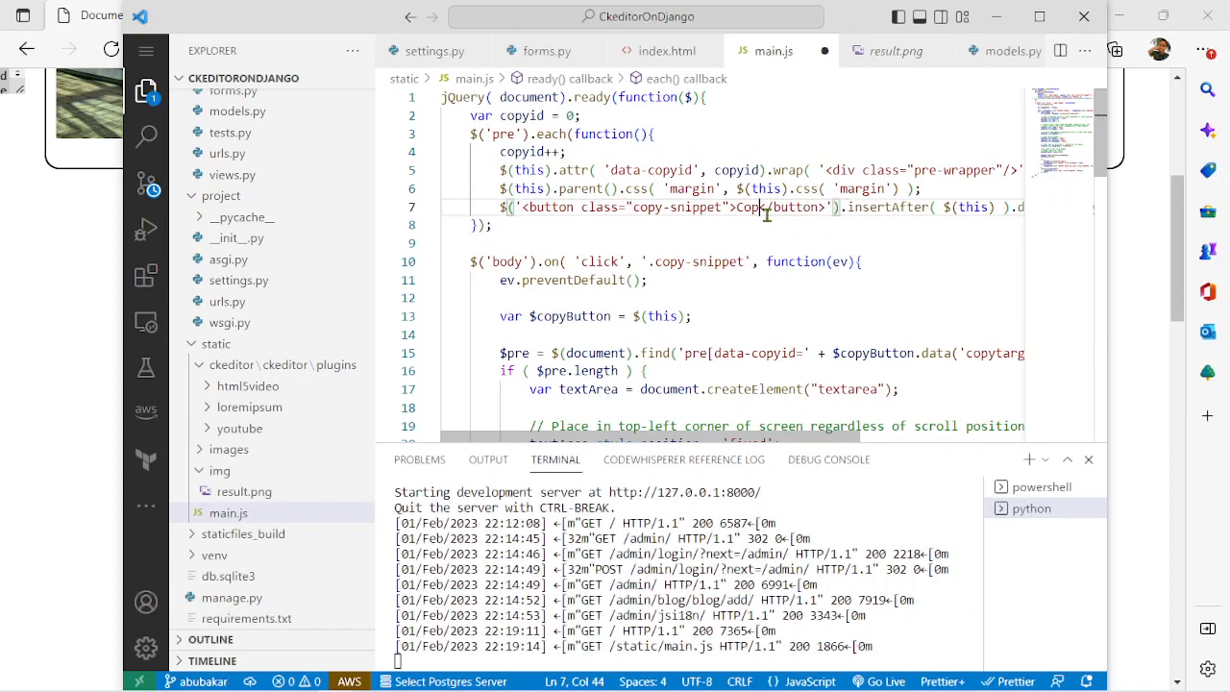
pyautogui.press('BackSpace')
pyautogui.write('<im')
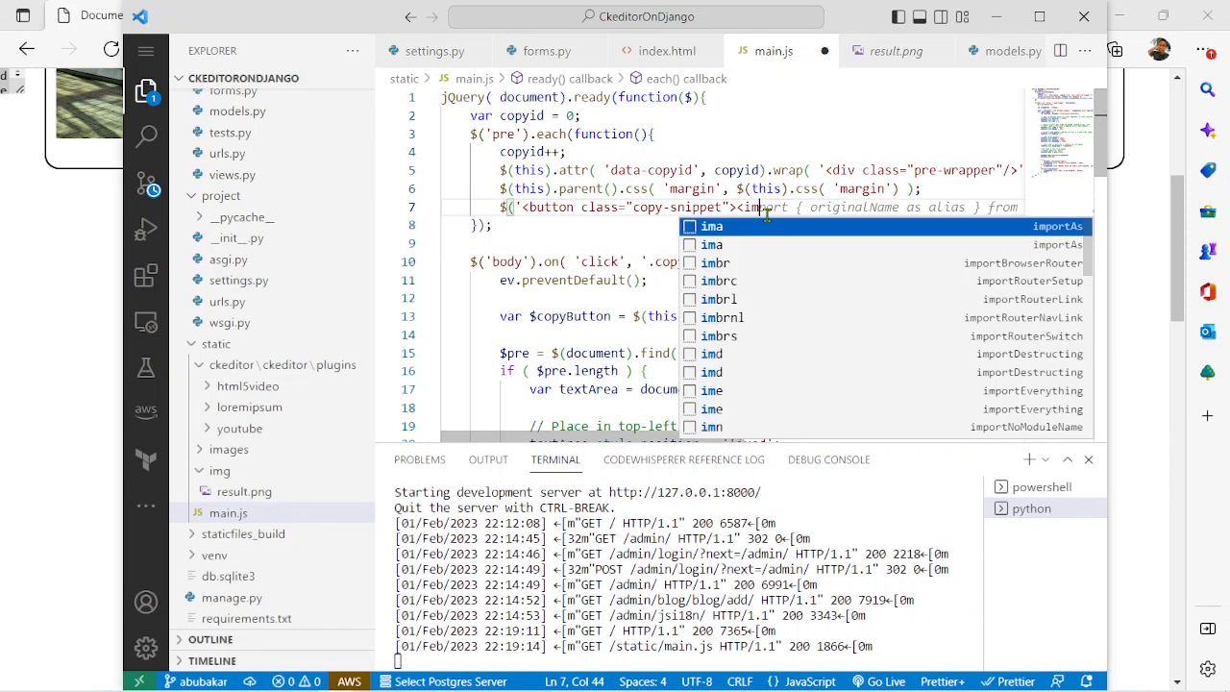
pyautogui.write("g /></button>').insertAfter( $(thi")
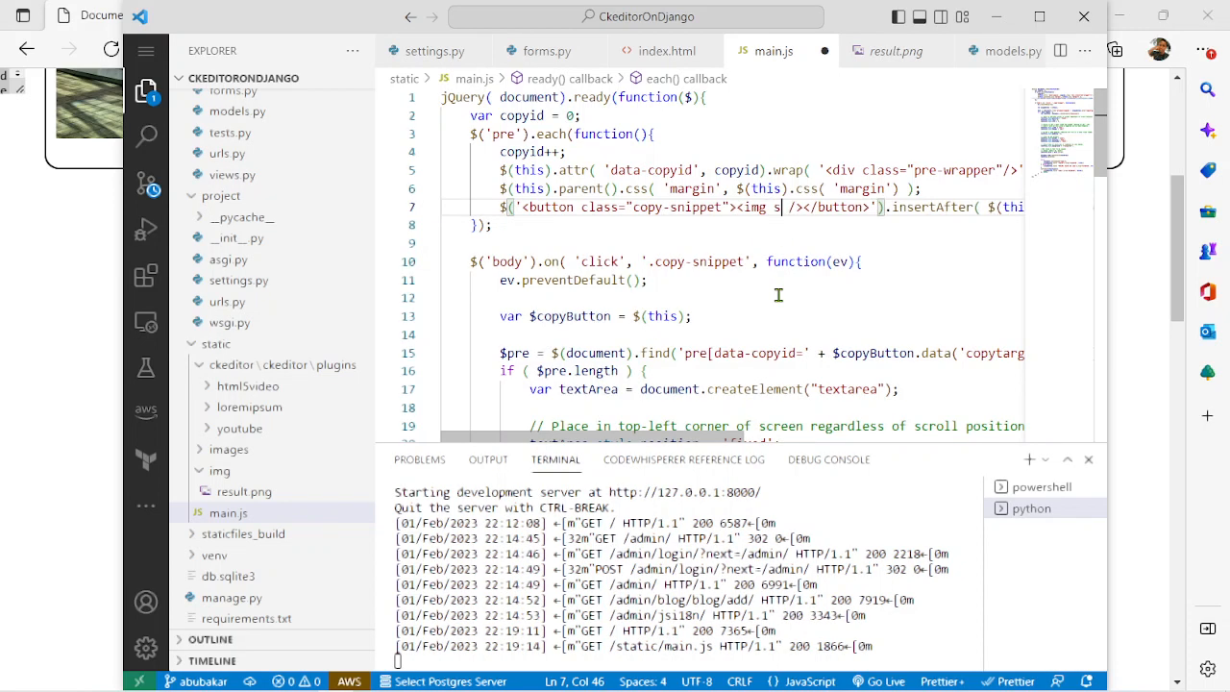
pyautogui.write(' src')
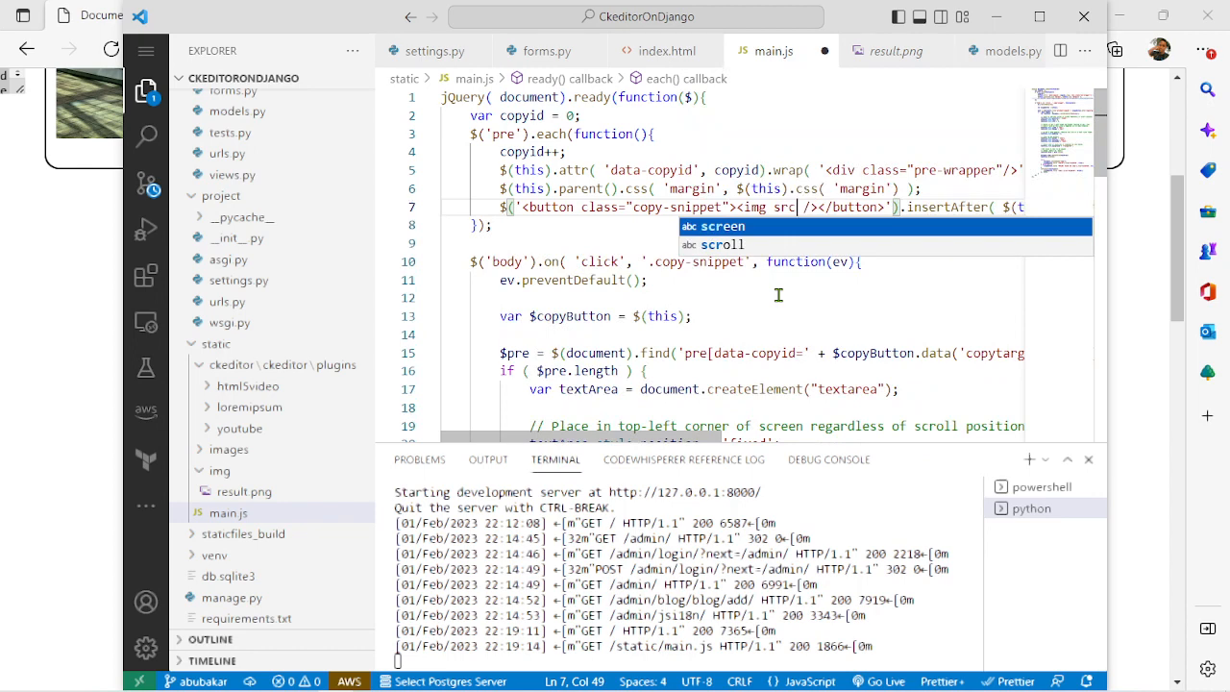
pyautogui.write('="')
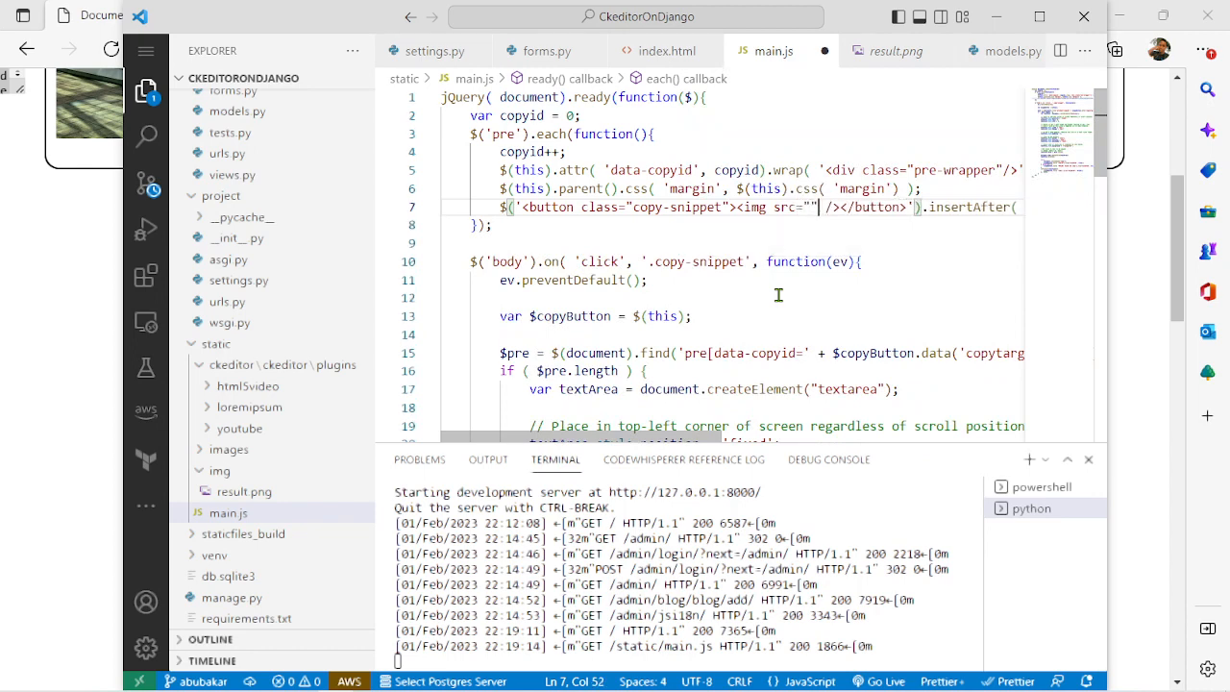
pyautogui.write('/stat')
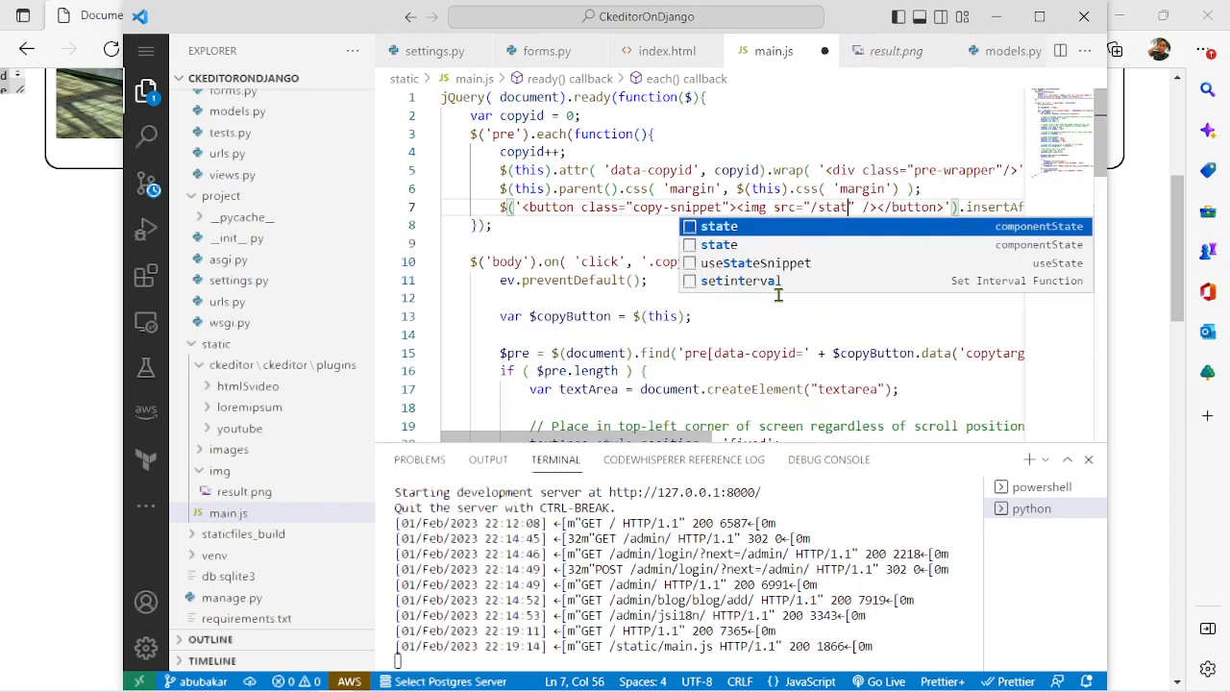
pyautogui.write('ic')
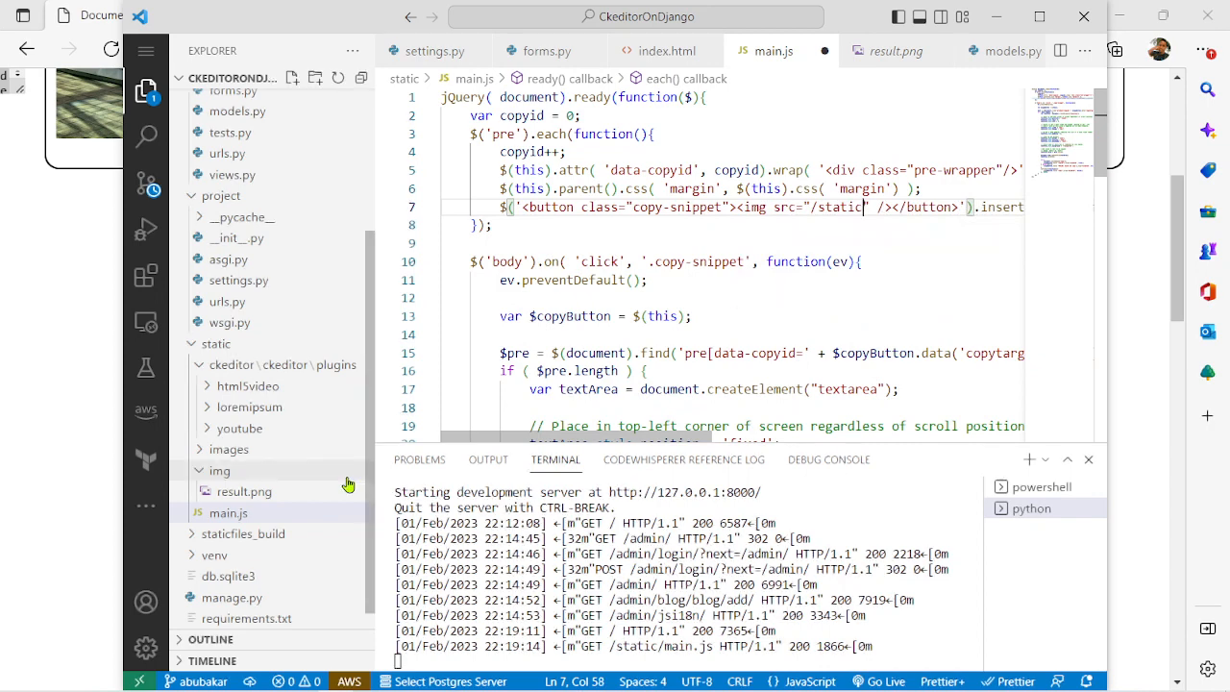
pyautogui.scroll(-1, 345, 481)
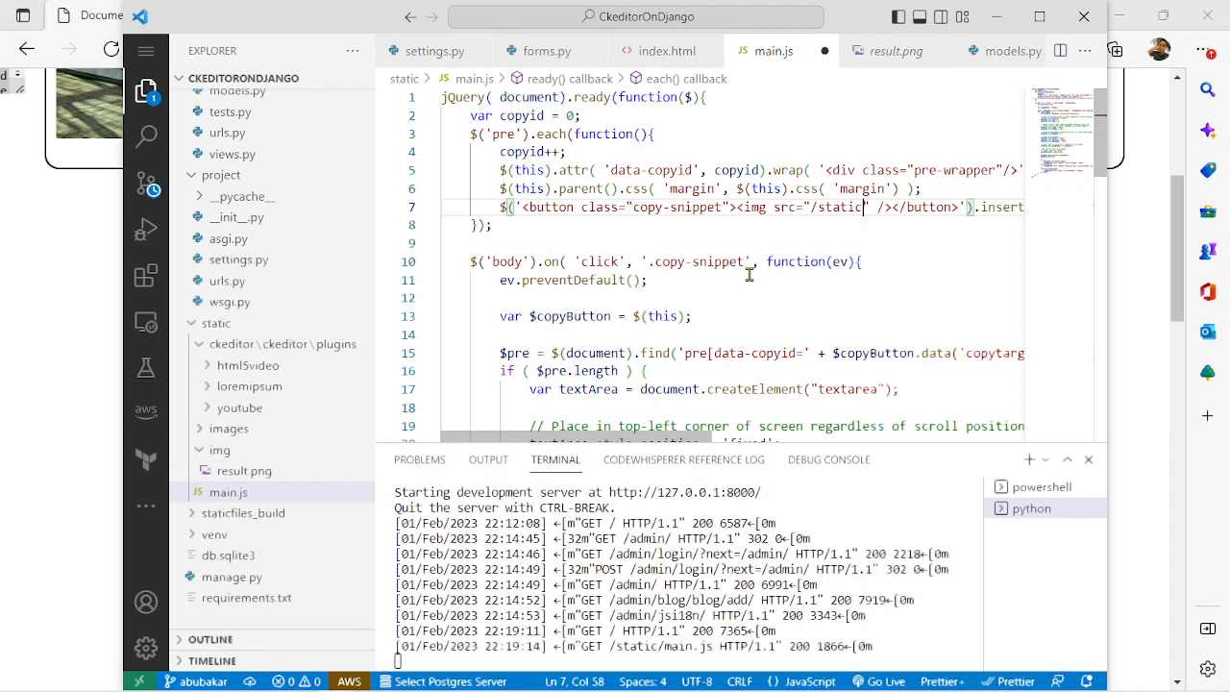
pyautogui.write('/img')
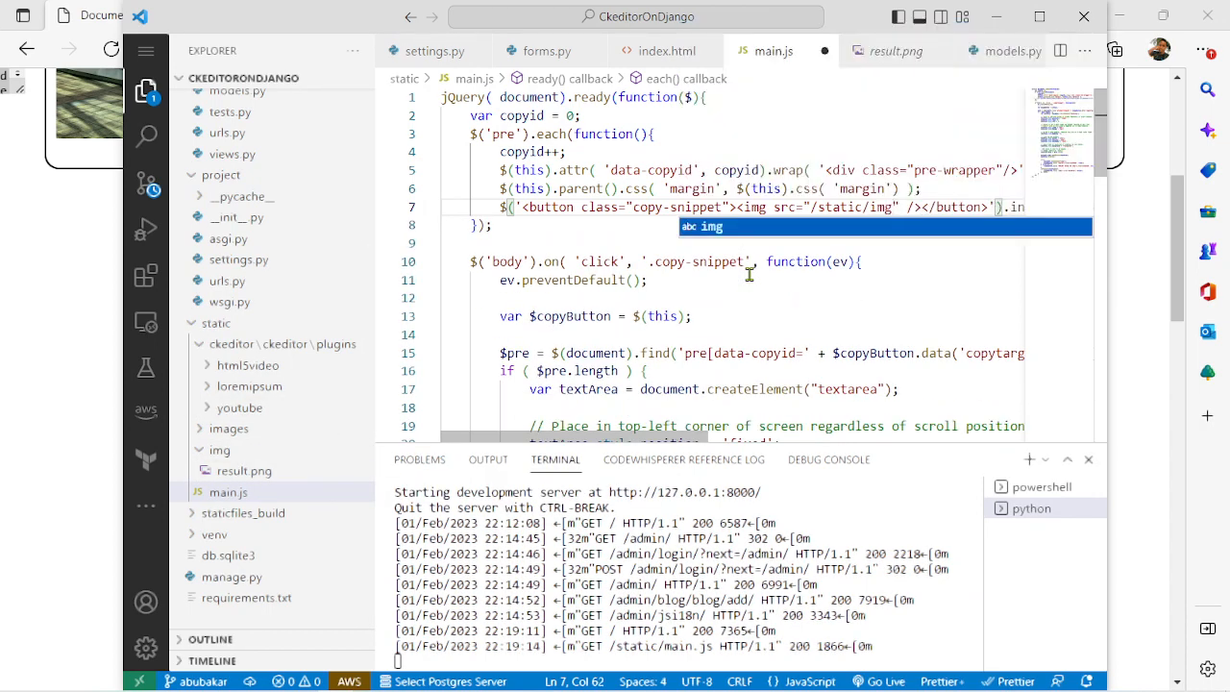
pyautogui.write('/result')
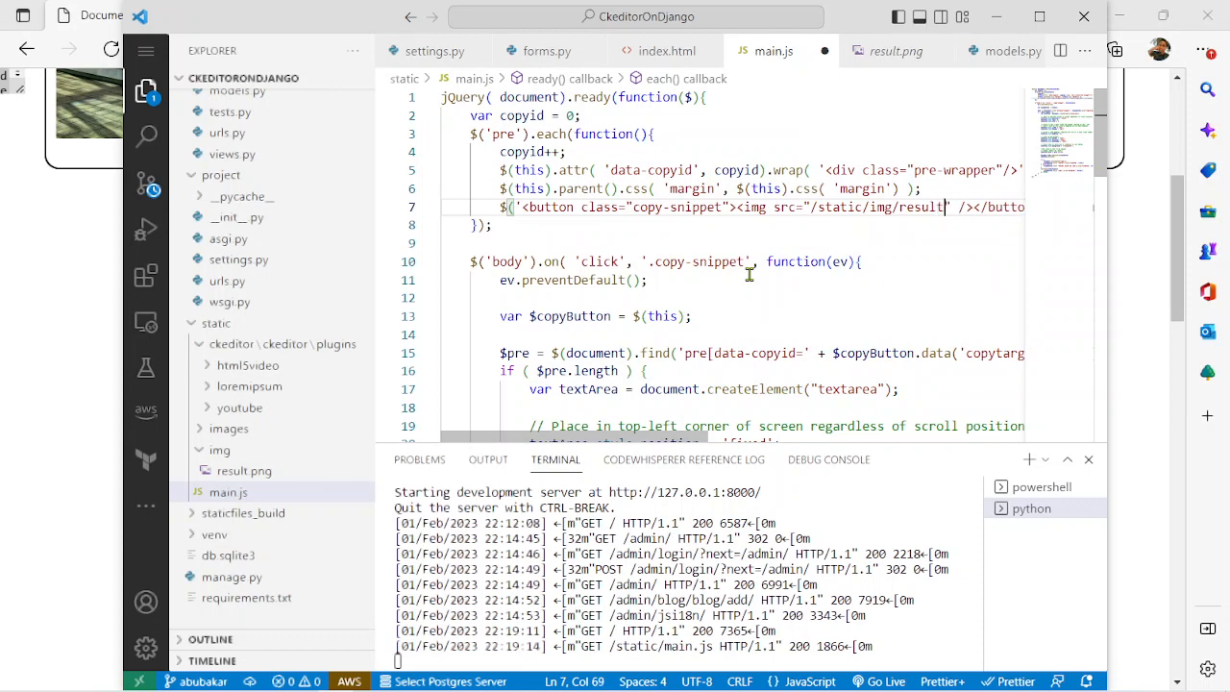
pyautogui.write('.png')
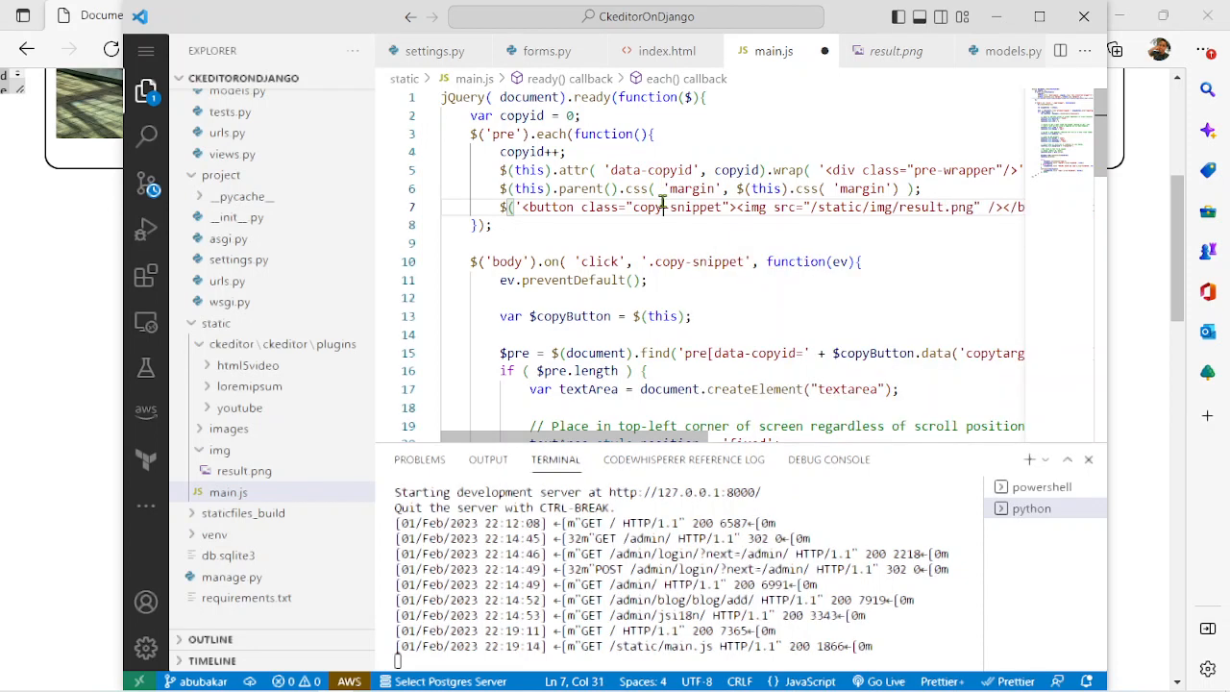
pyautogui.click(737, 208)
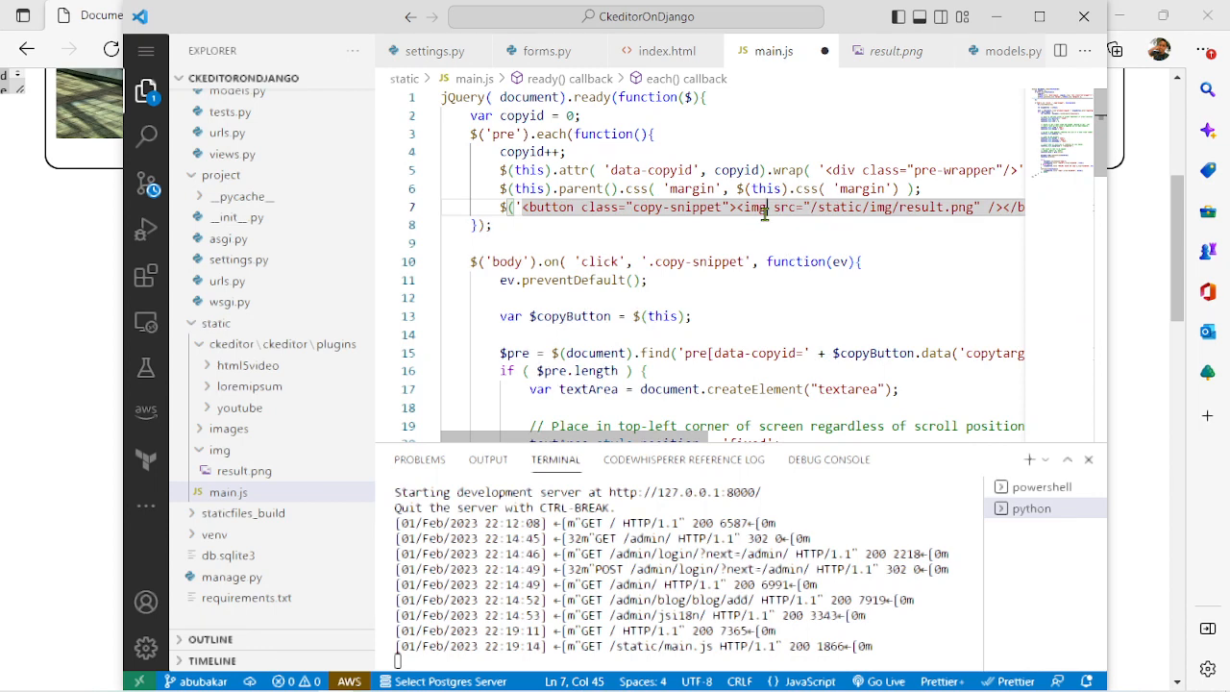
pyautogui.hotkey('ctrl', 's')
pyautogui.hotkey('alt', 'Tab')
pyautogui.click(111, 52)
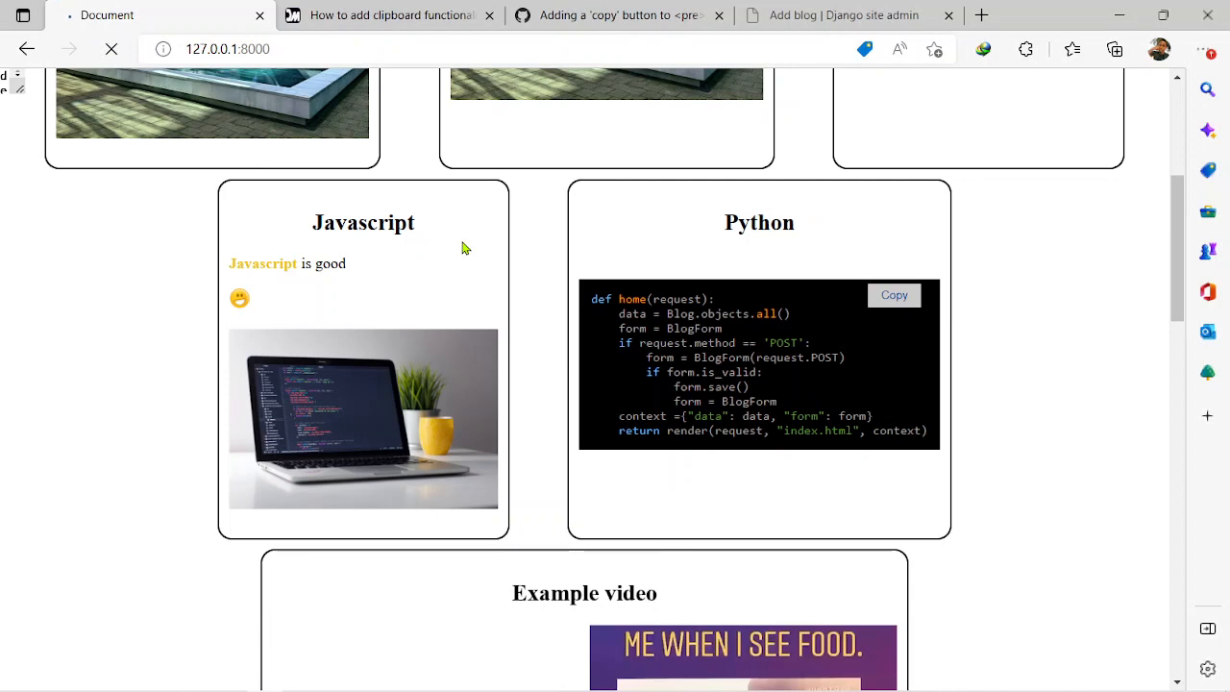
pyautogui.scroll(-3, 688, 389)
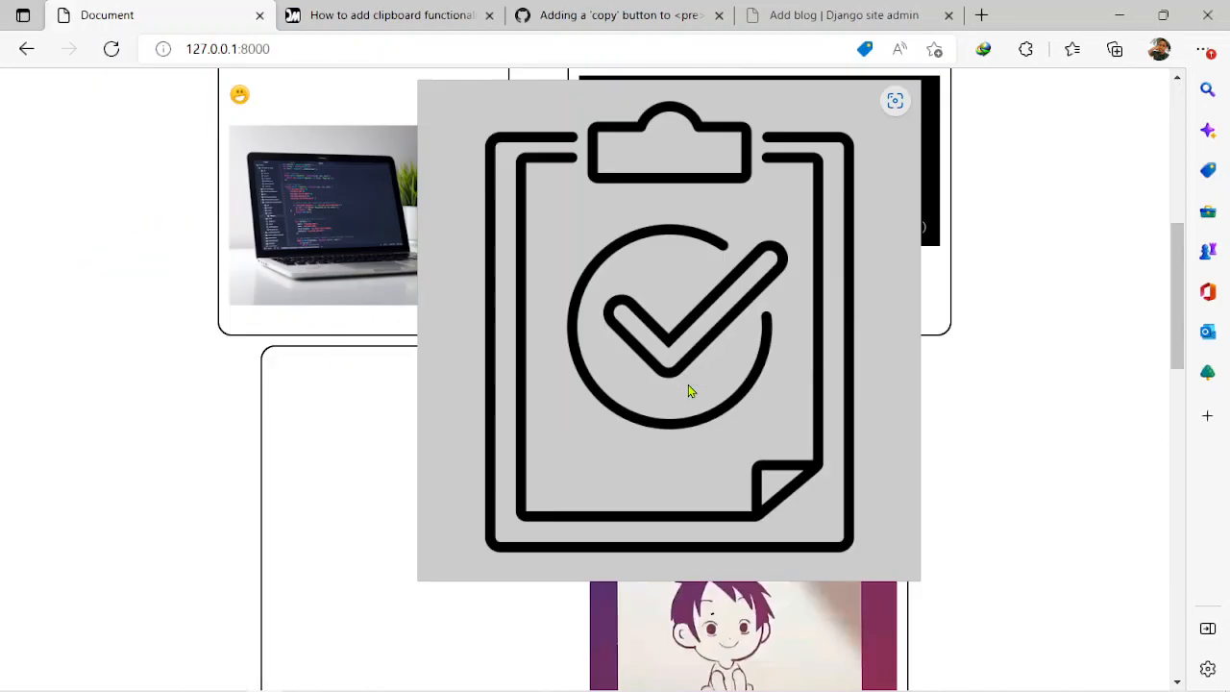
pyautogui.scroll(1, 688, 389)
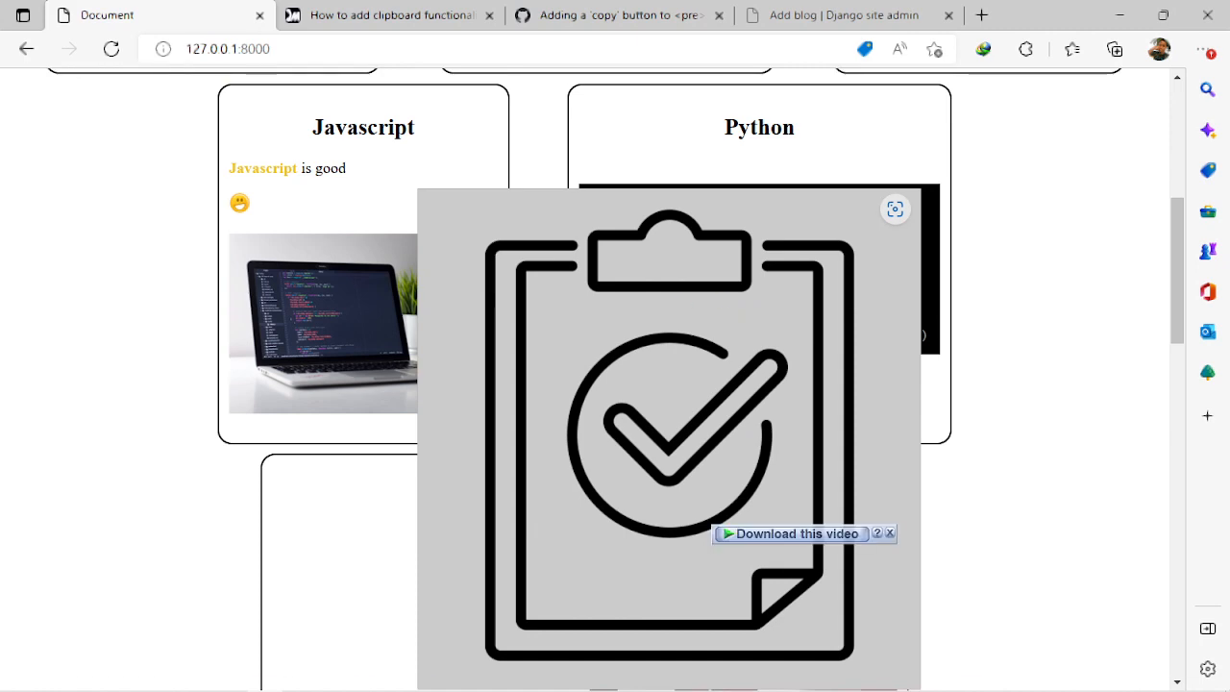
# Uncomment the 20px .img style block in index.html
pyautogui.click(335, 679)
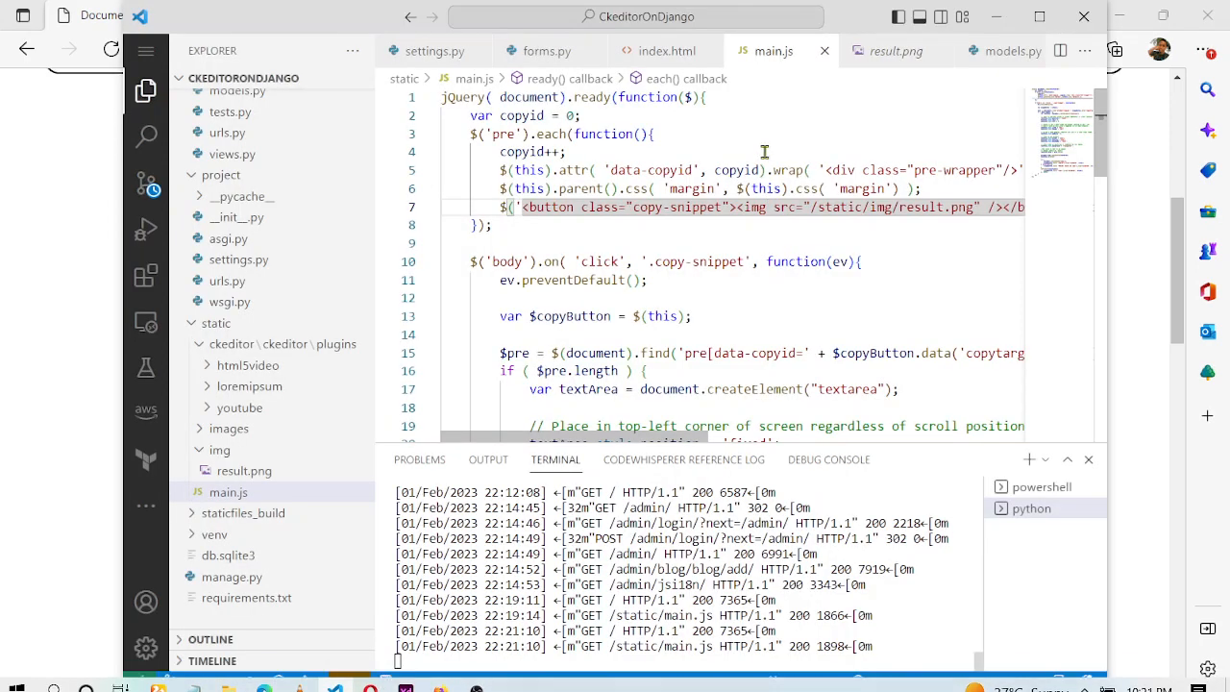
pyautogui.click(666, 51)
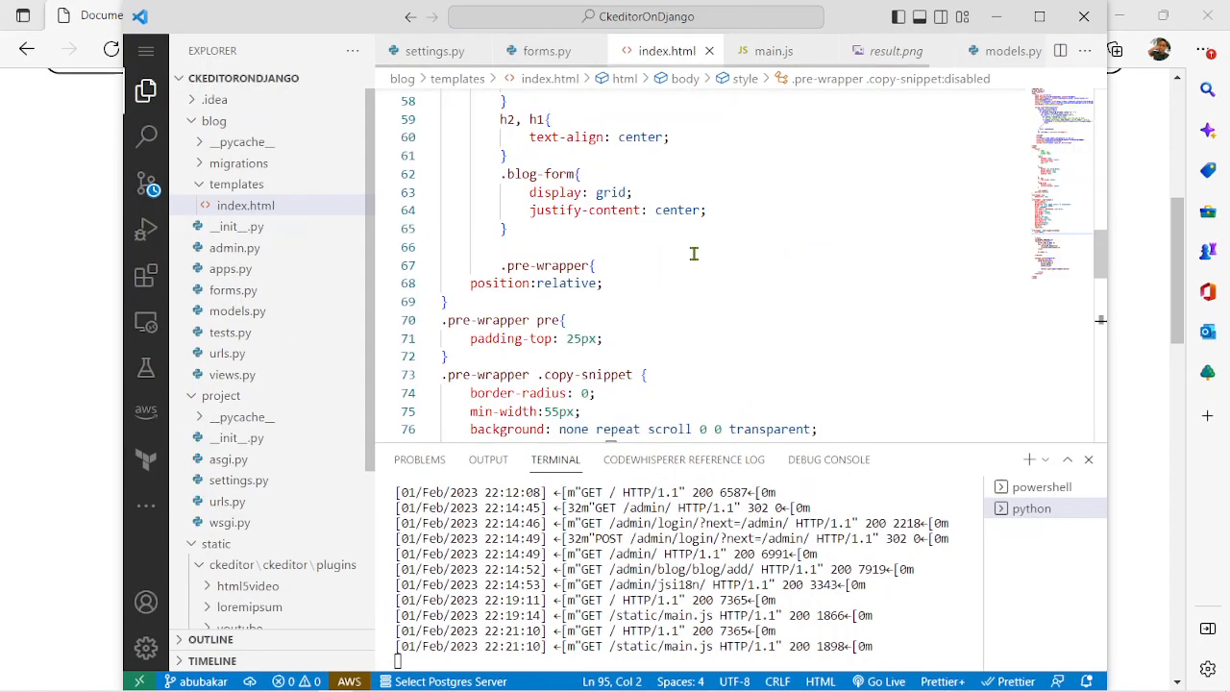
pyautogui.scroll(3, 693, 253)
pyautogui.scroll(3, 694, 253)
pyautogui.scroll(2, 694, 252)
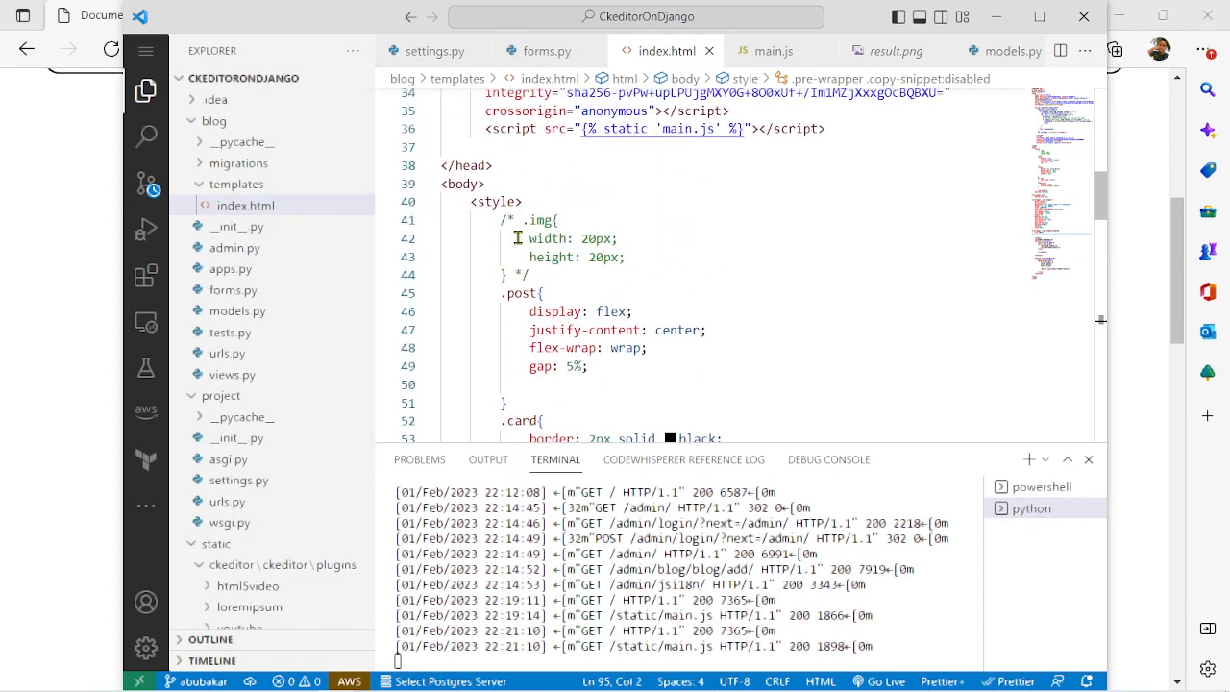
pyautogui.moveTo(502, 220); pyautogui.dragTo(529, 274)
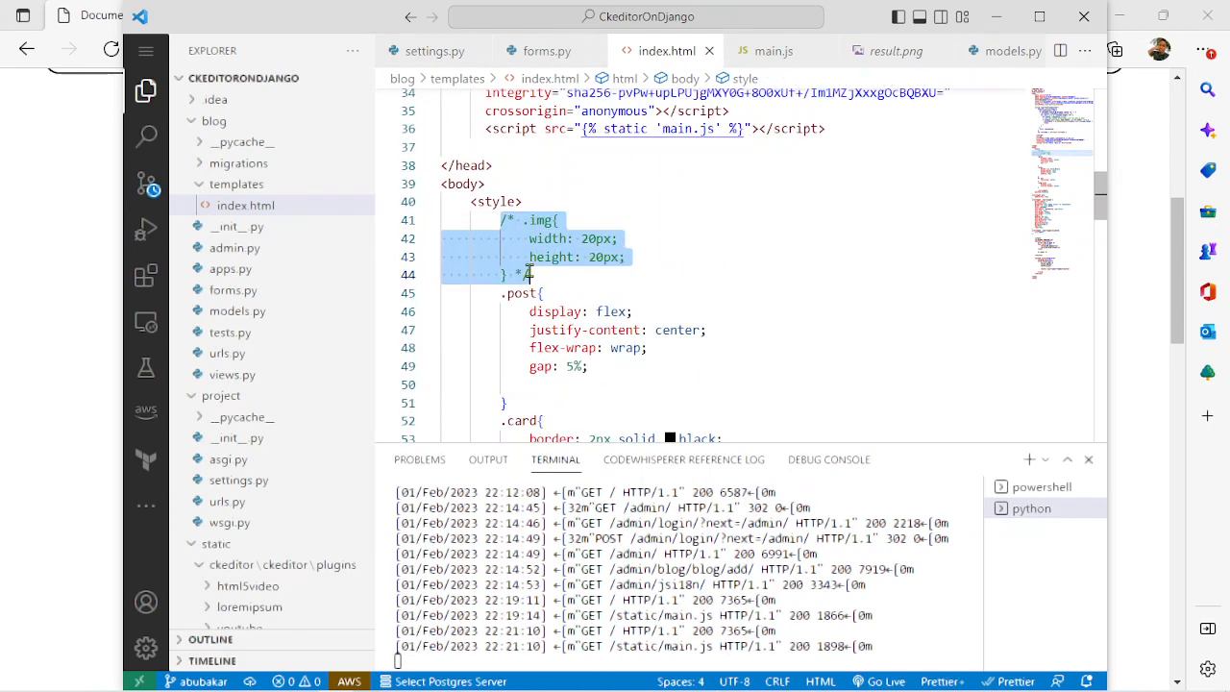
pyautogui.hotkey('ctrl', '/')
pyautogui.click(581, 311)
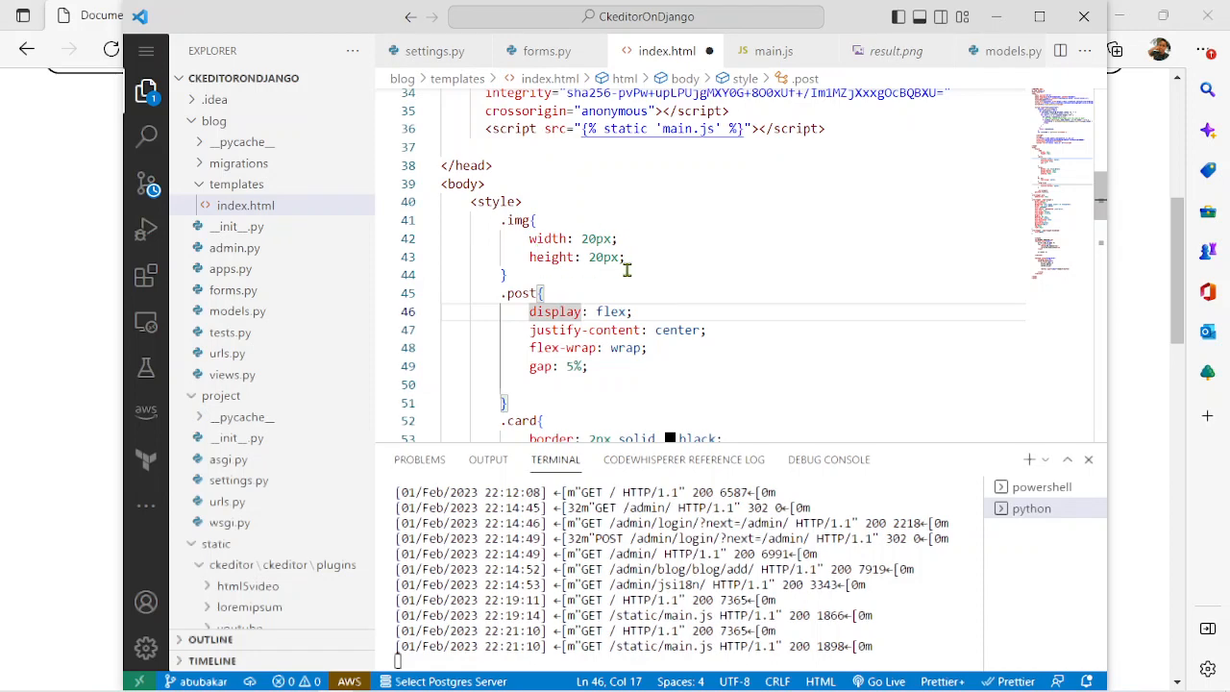
# Add class="img" to the result.png tag in main.js, comparing against index.html's .img rule
pyautogui.click(766, 51)
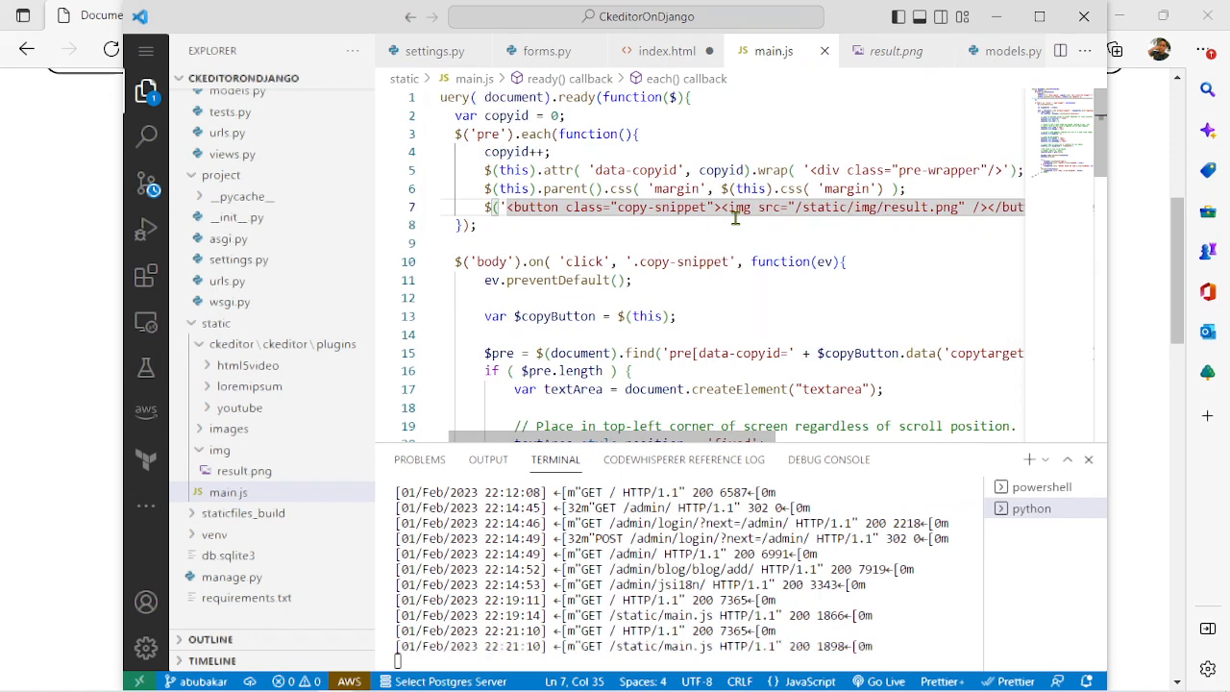
pyautogui.write('clas')
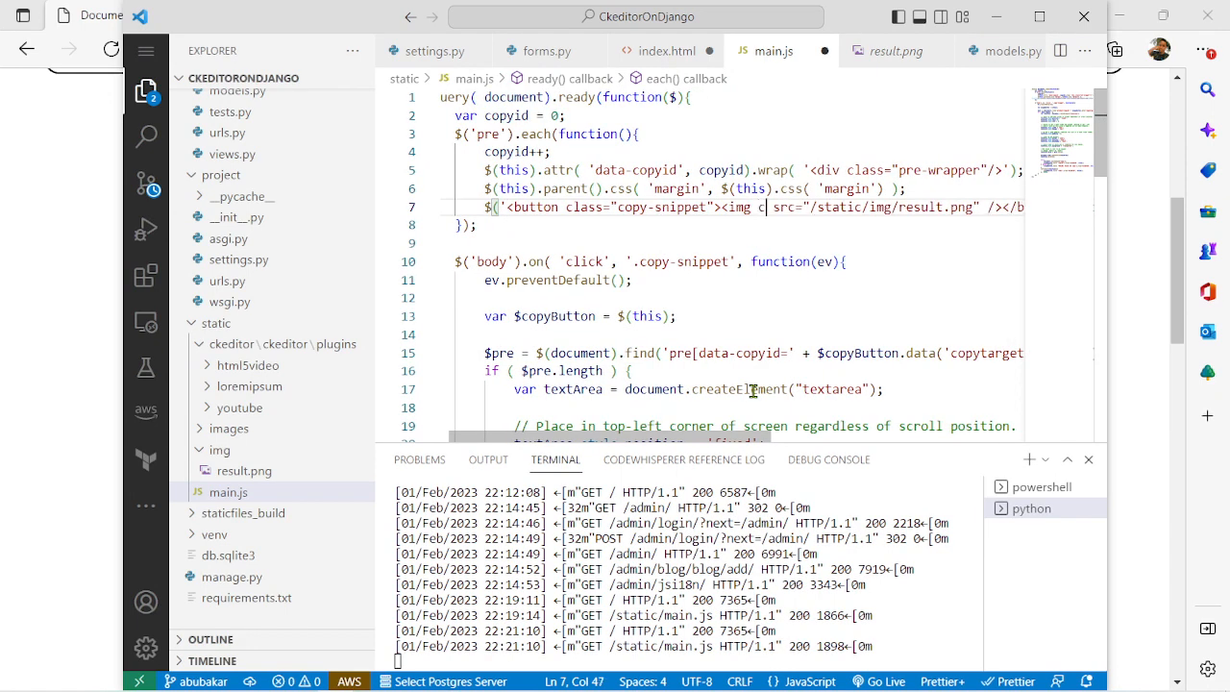
pyautogui.write('ss')
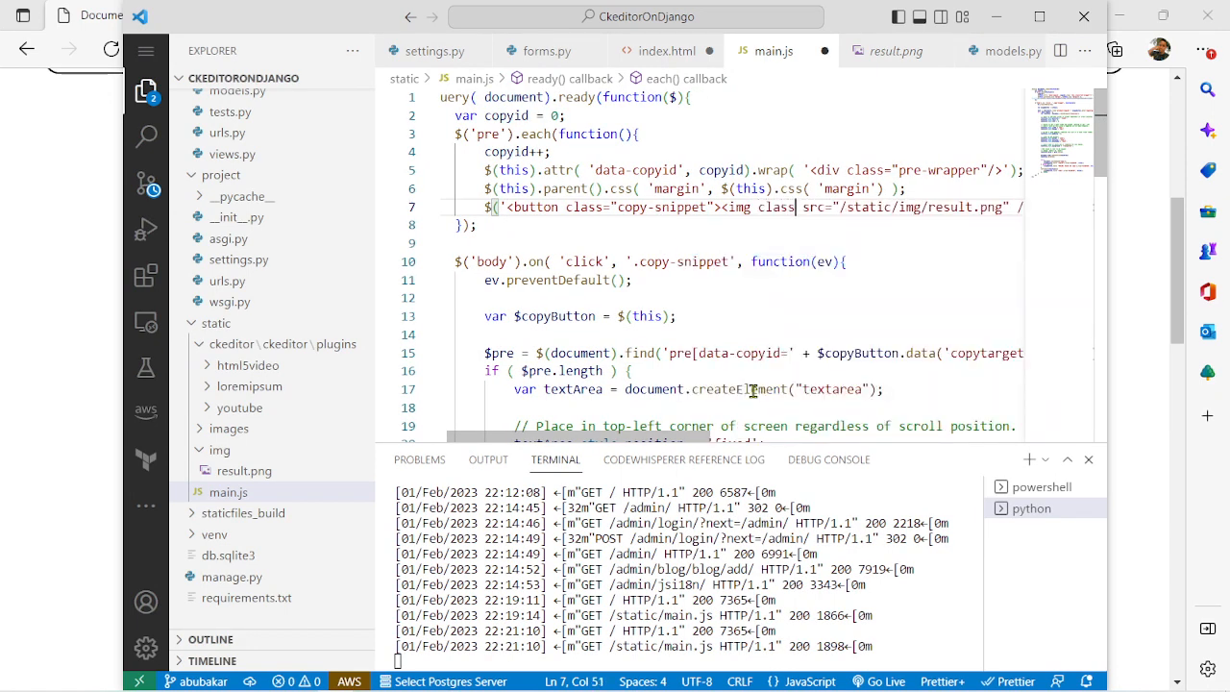
pyautogui.write('="img')
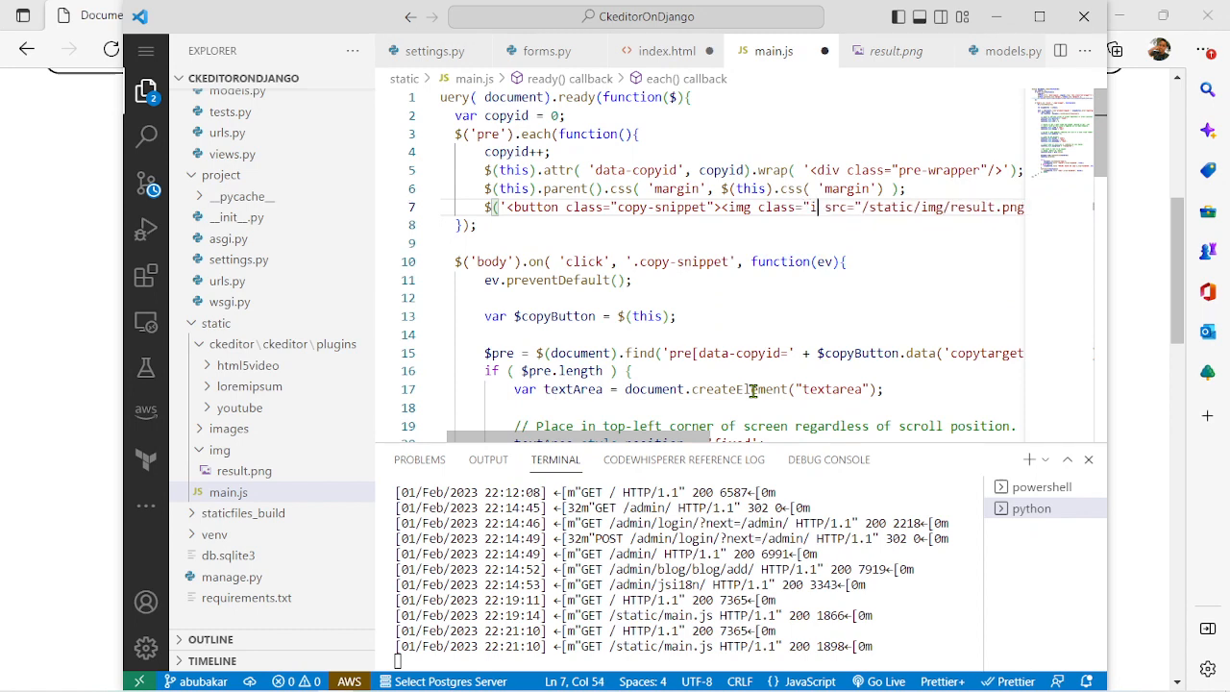
pyautogui.write('"')
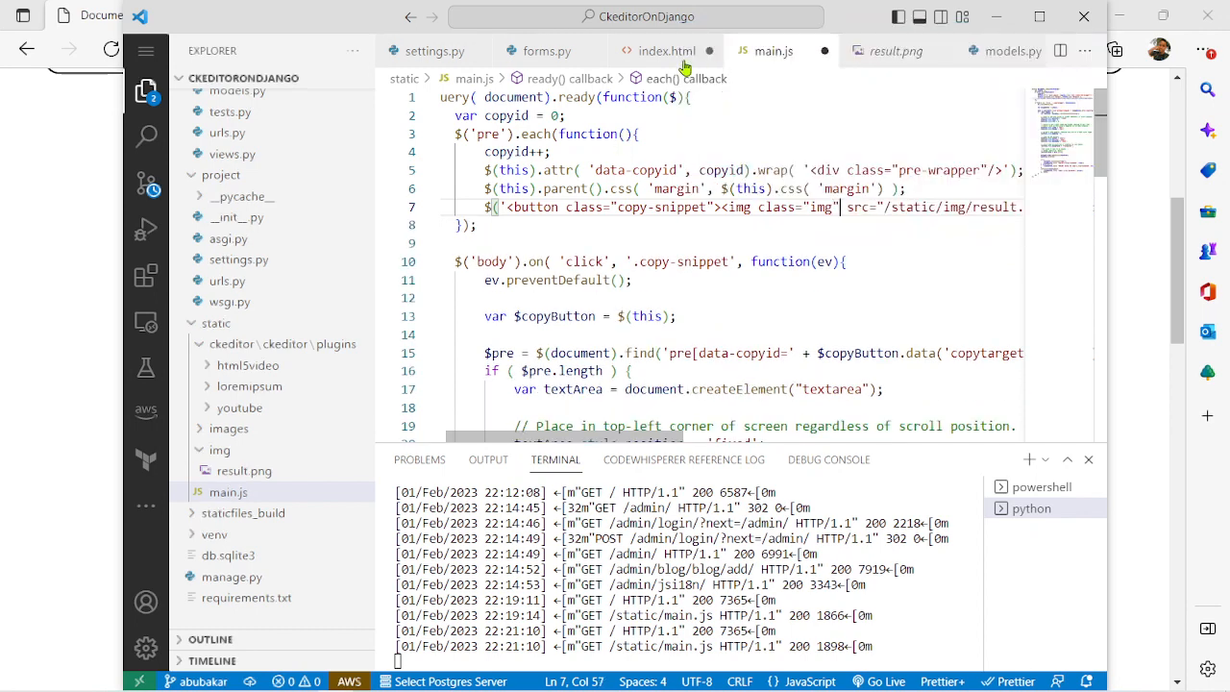
pyautogui.click(666, 51)
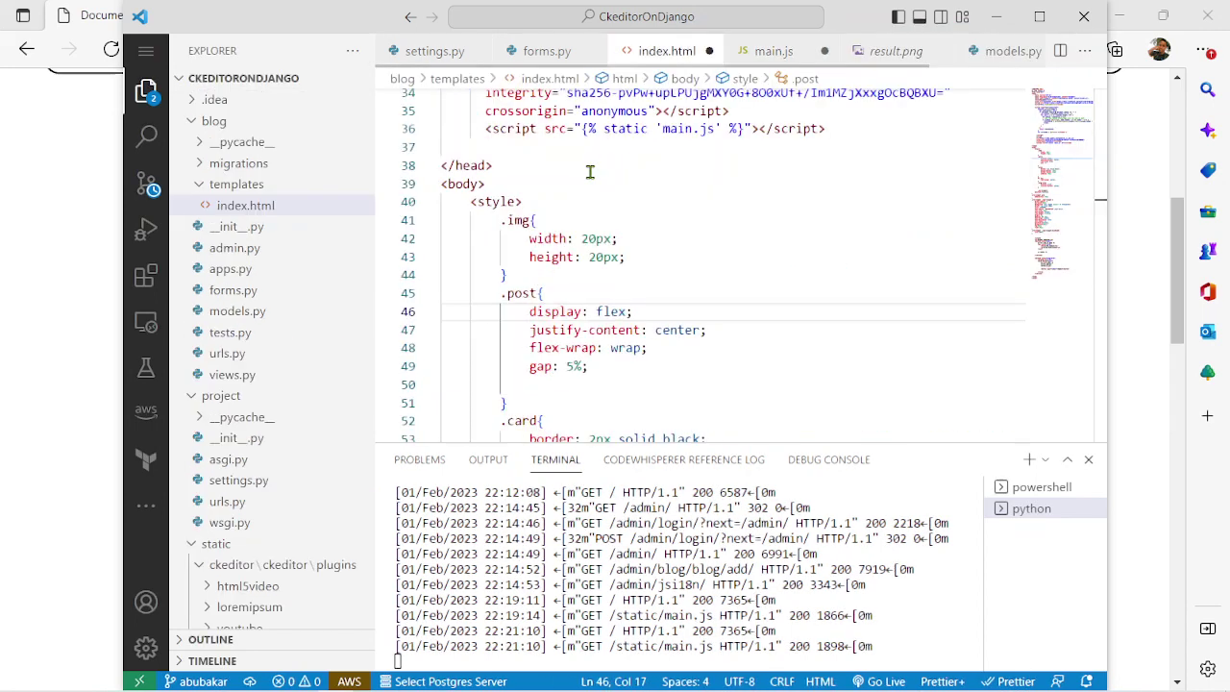
pyautogui.click(774, 51)
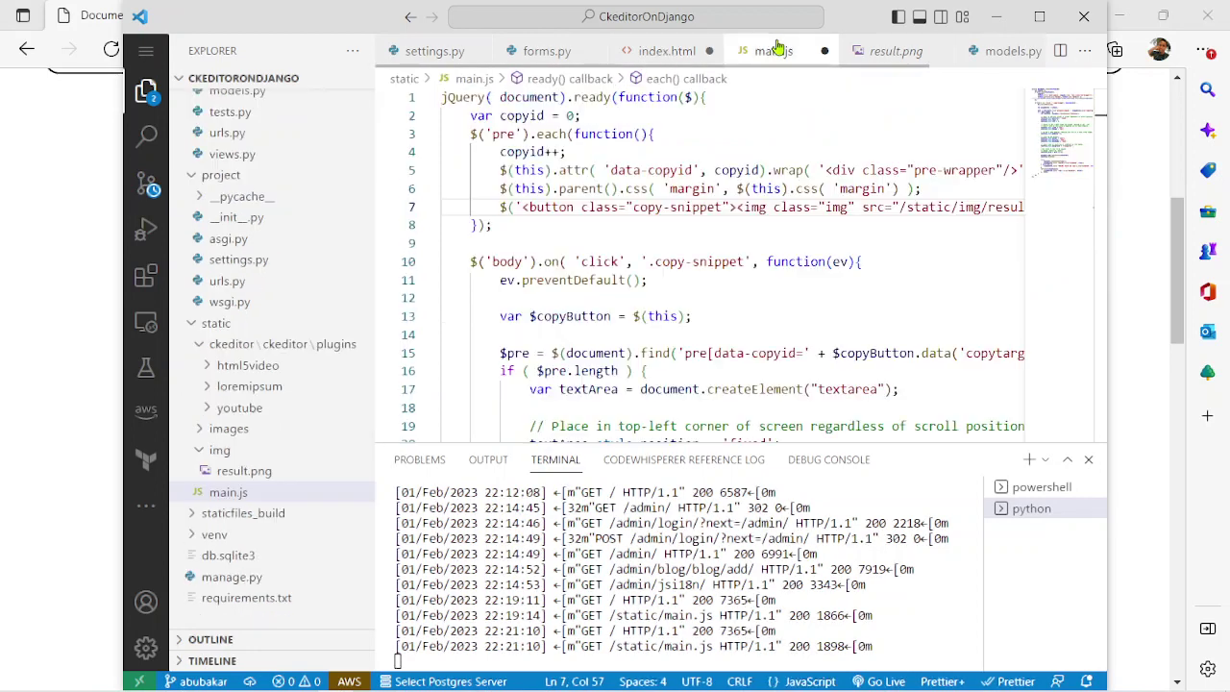
pyautogui.click(667, 51)
# Reload the blog page and copy the Python snippet with its now-small clipboard icon button
pyautogui.hotkey('alt', 'Tab')
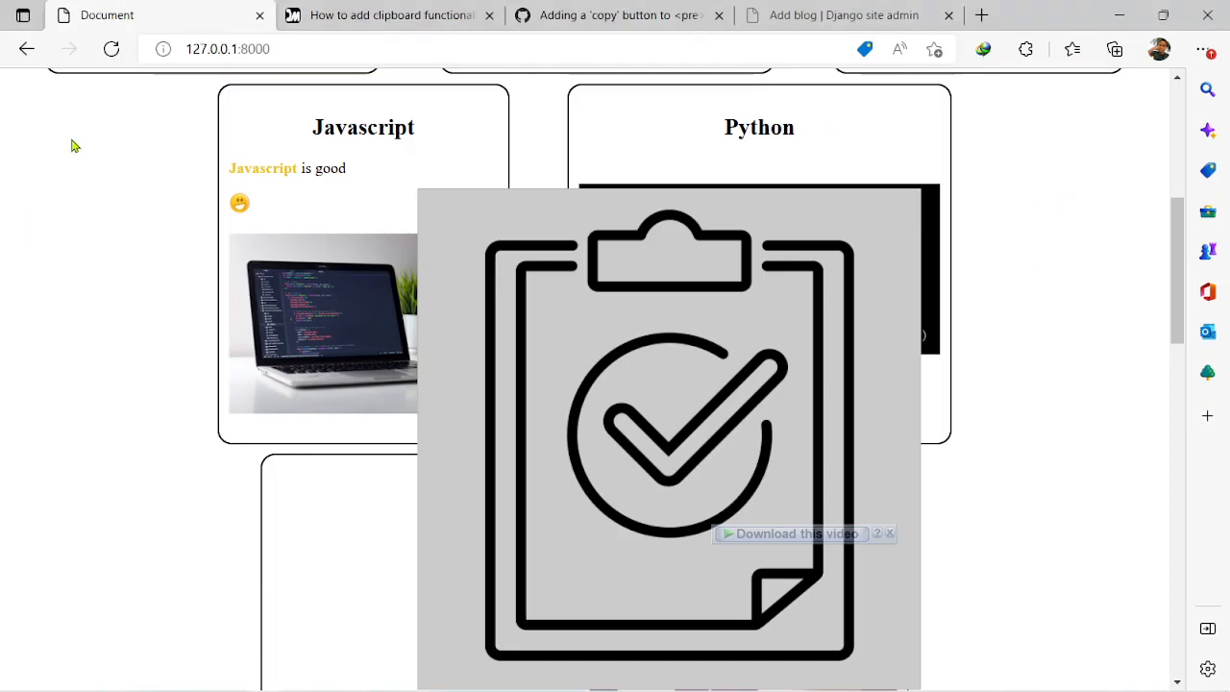
pyautogui.click(111, 49)
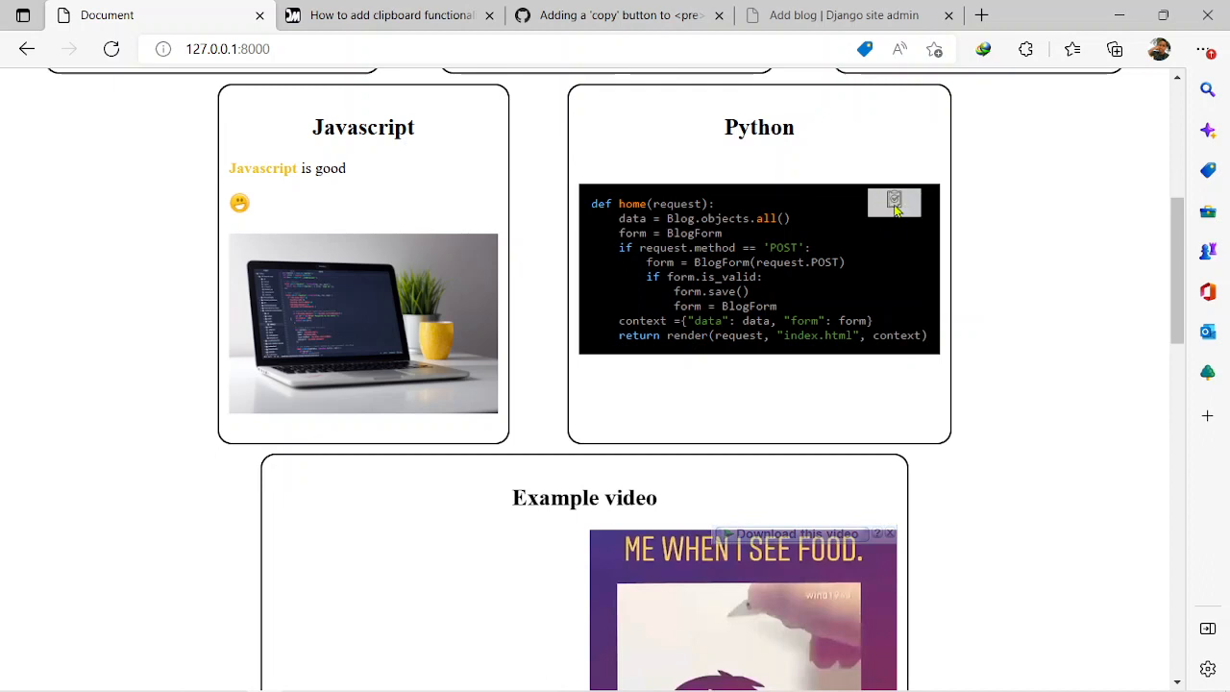
pyautogui.click(897, 208)
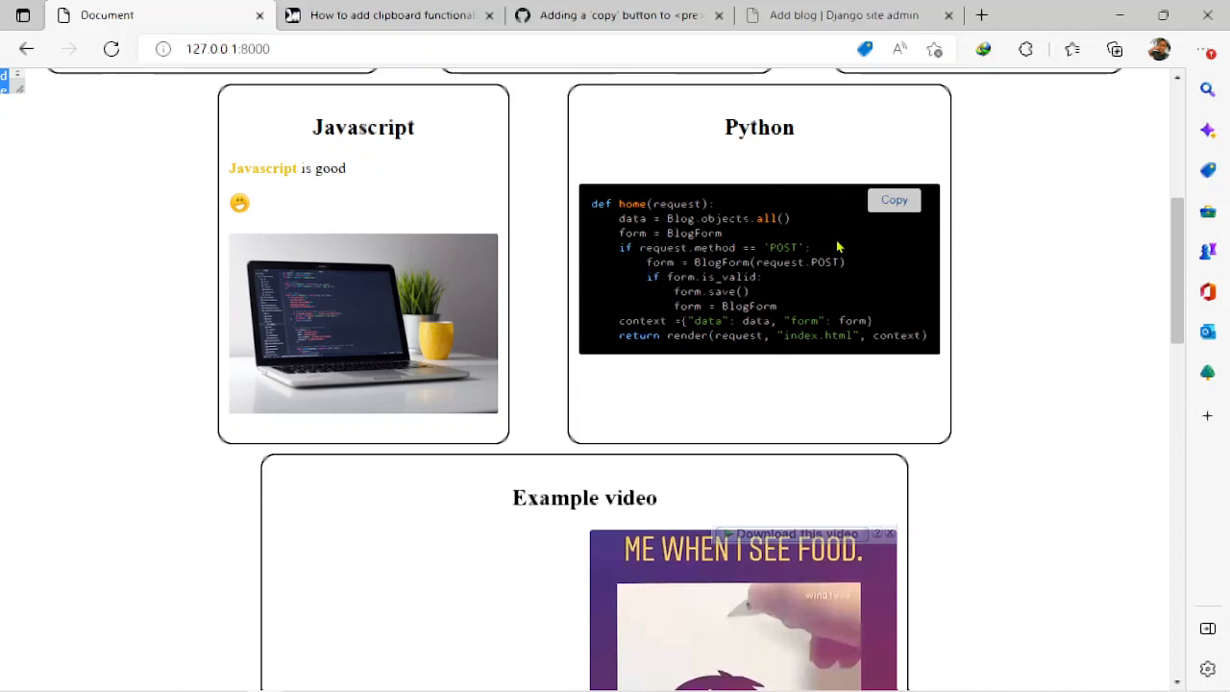
# Copy the clipboard img tag from the button markup on line 7 of main.js
pyautogui.hotkey('alt', 'Tab')
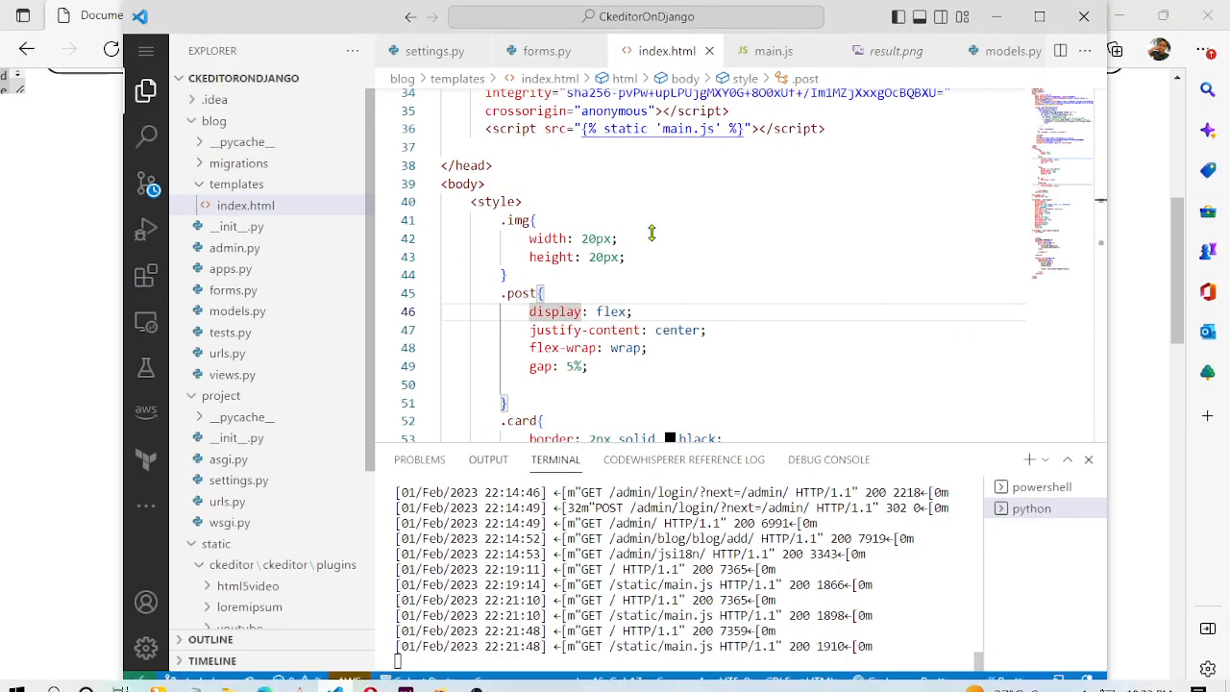
pyautogui.scroll(1, 672, 219)
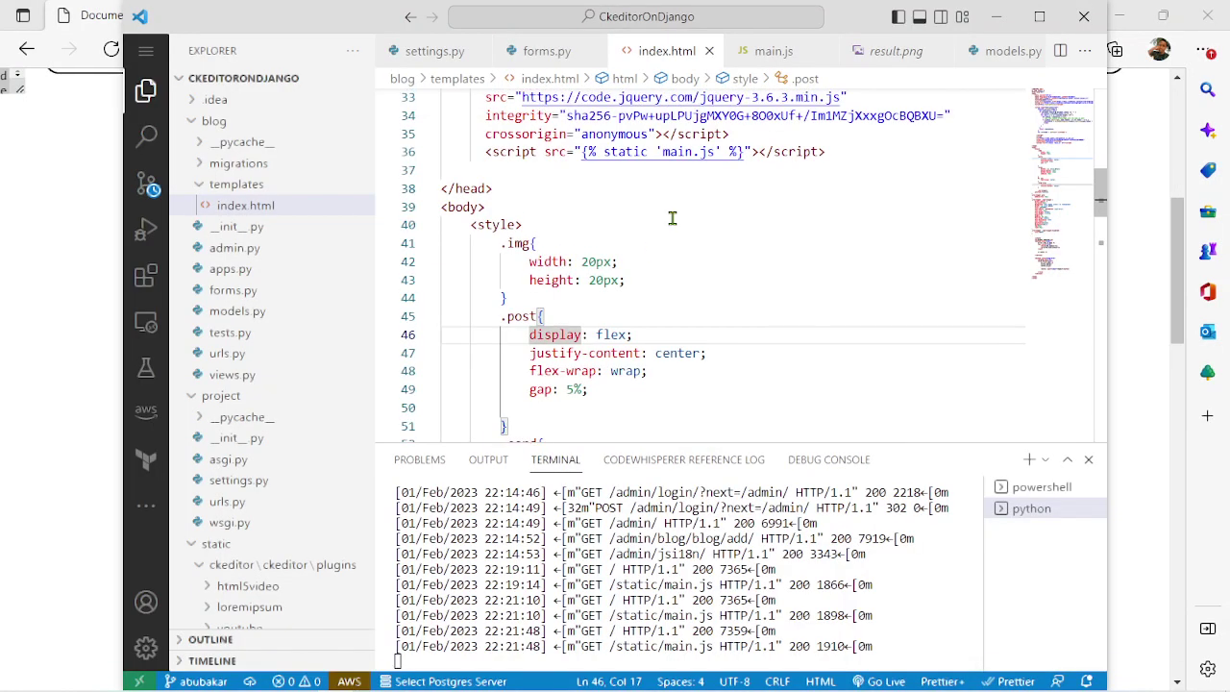
pyautogui.click(772, 51)
pyautogui.hscroll(3, 821, 192)
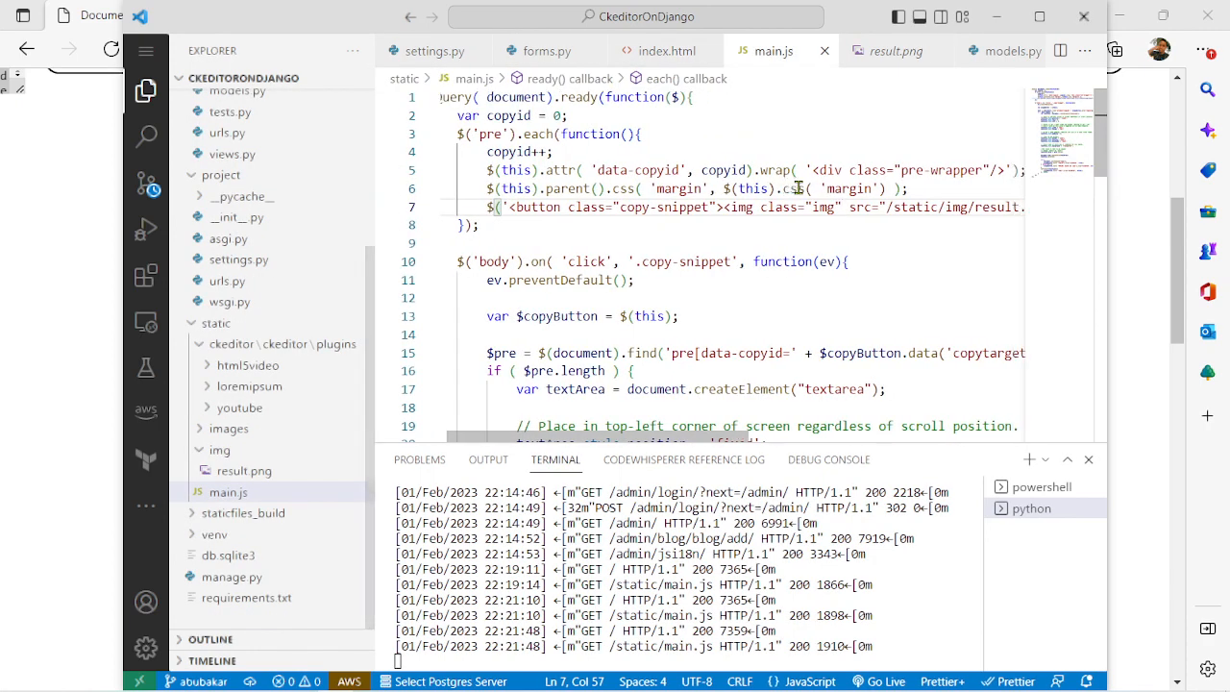
pyautogui.hscroll(3, 822, 193)
pyautogui.moveTo(958, 208); pyautogui.dragTo(609, 211)
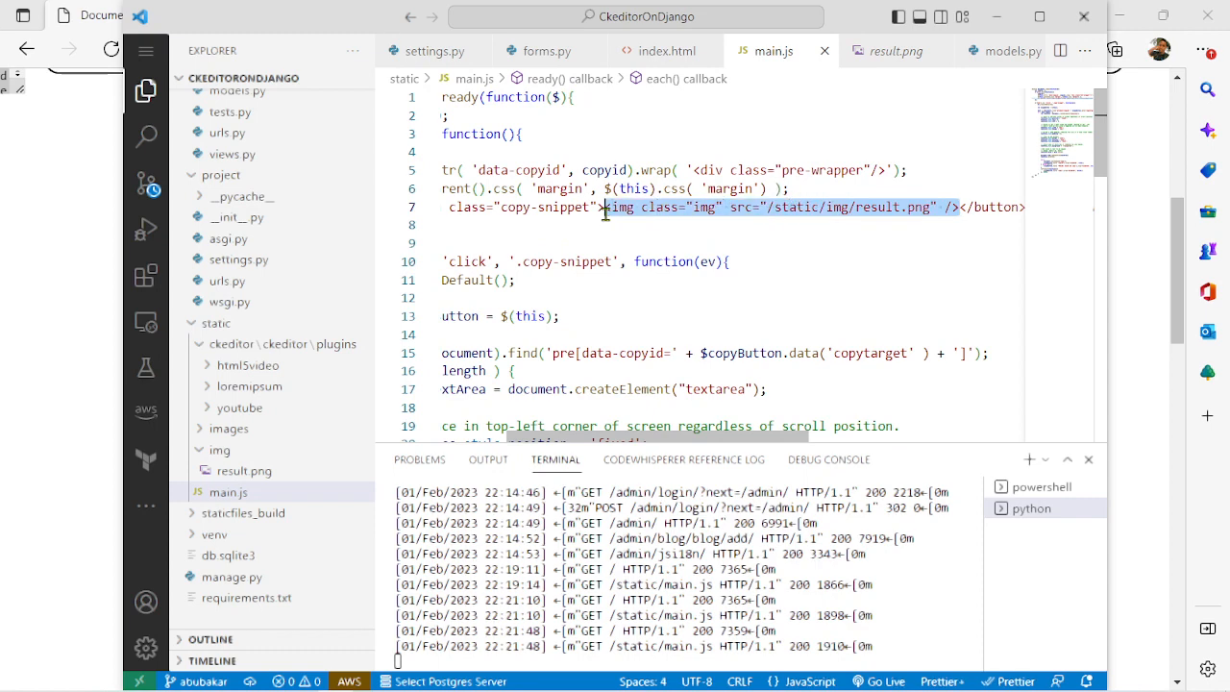
pyautogui.hscroll(-3, 518, 308)
pyautogui.scroll(-5, 560, 328)
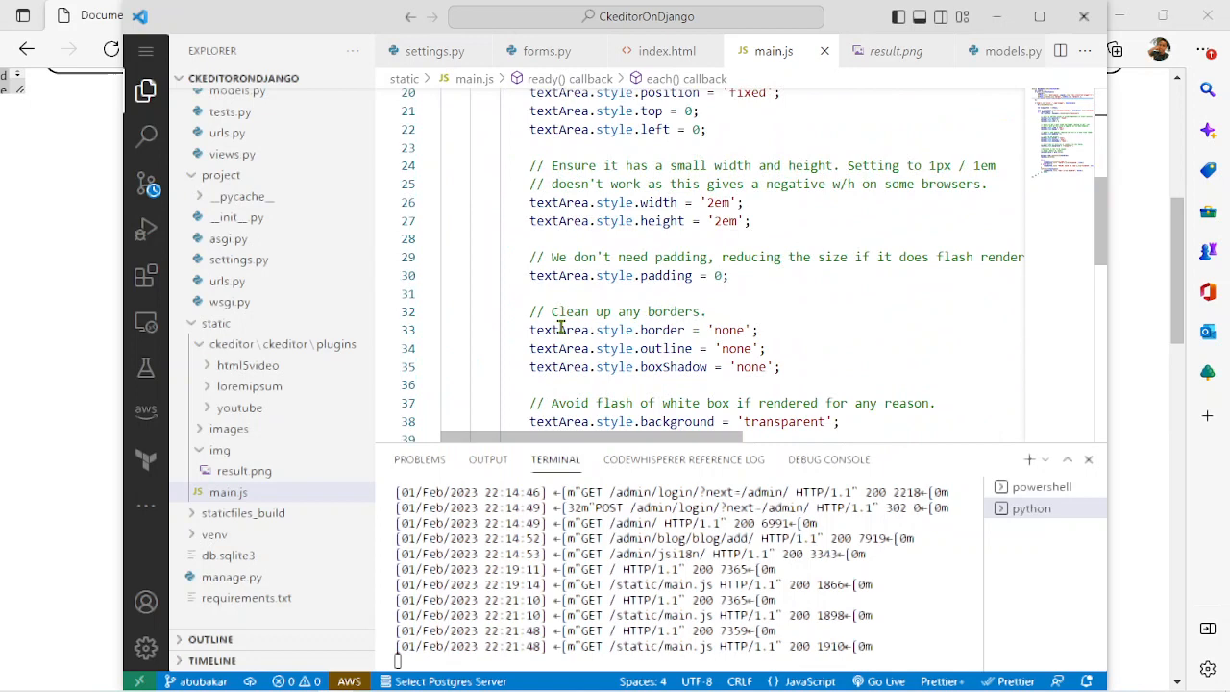
pyautogui.scroll(-5, 560, 329)
pyautogui.scroll(-2, 560, 328)
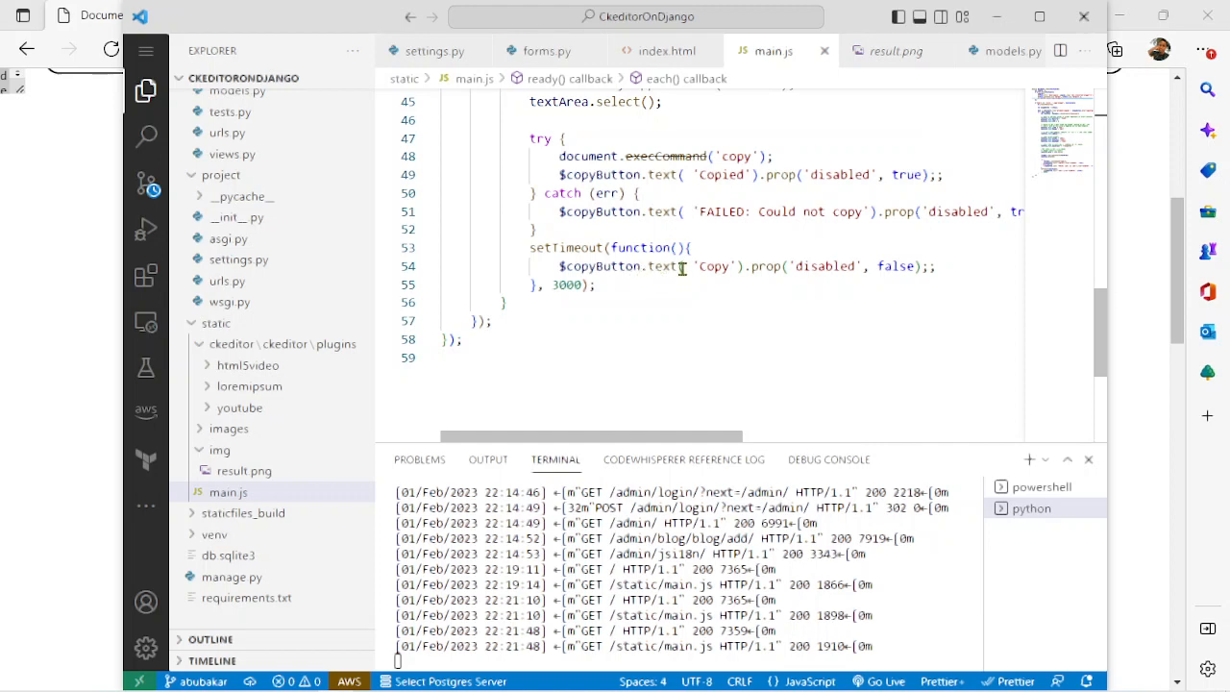
# Change line 54's .text('Copy') reset to .html() with the img tag pasted in, and save main.js
pyautogui.click(682, 266)
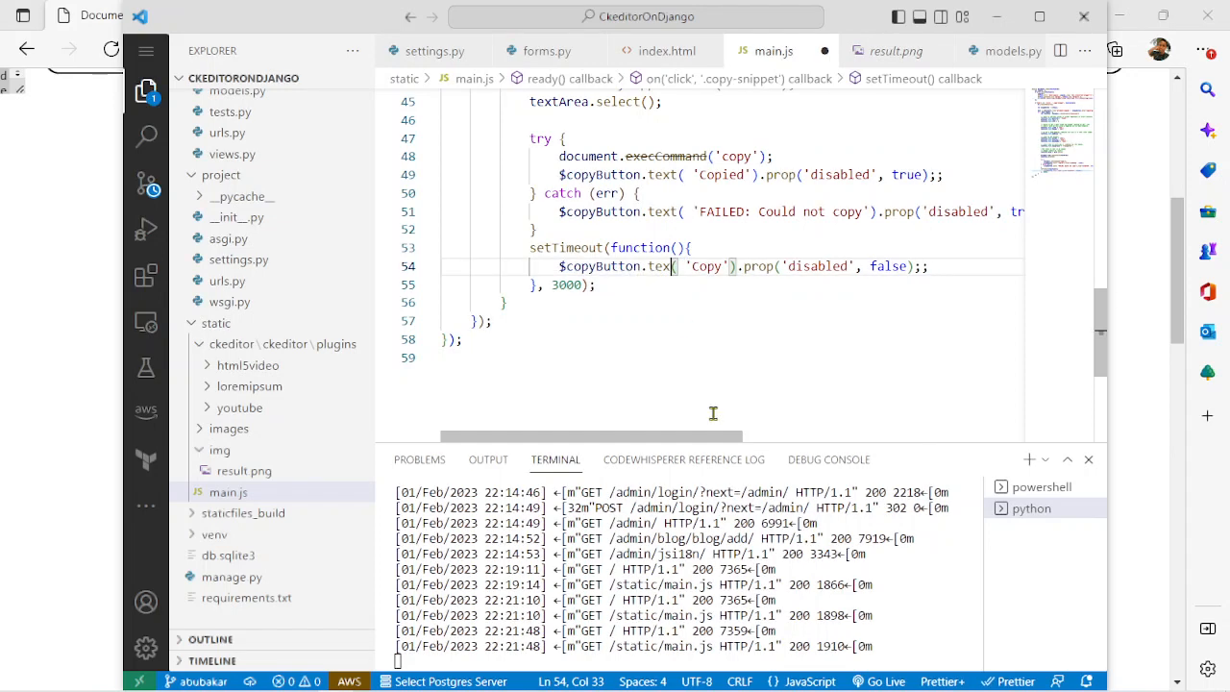
pyautogui.press('BackSpace')
pyautogui.press('BackSpace')
pyautogui.press('BackSpace')
pyautogui.write('ht')
pyautogui.write('ml')
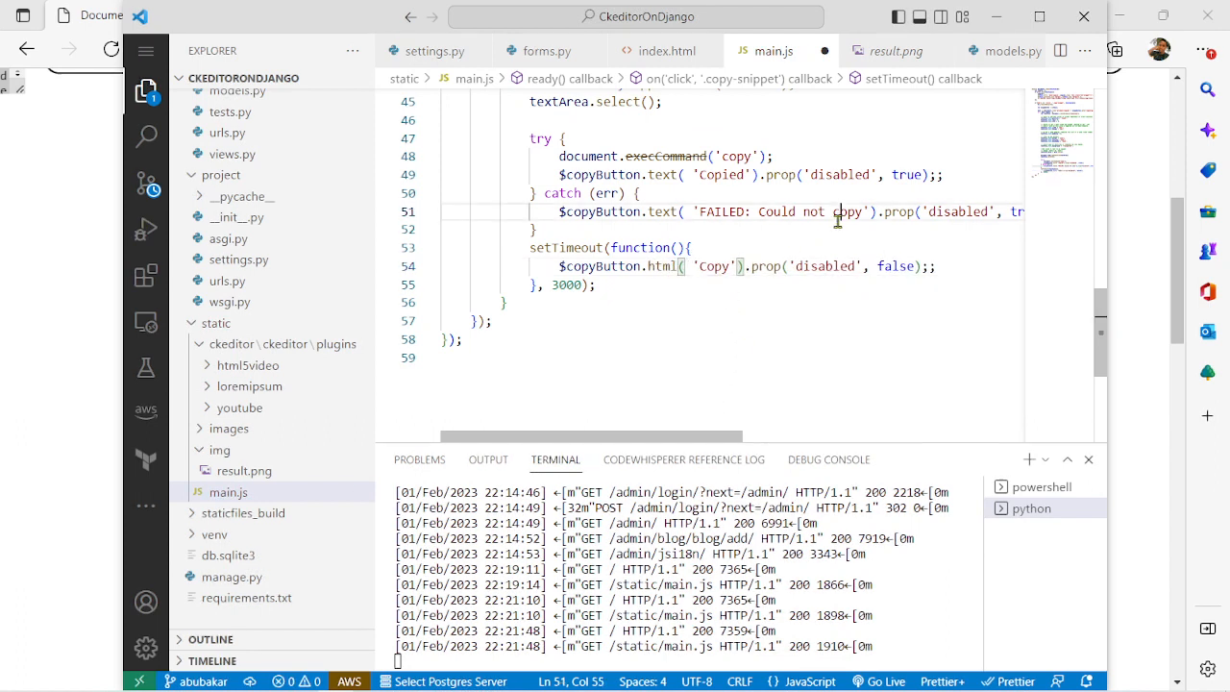
pyautogui.doubleClick(817, 212)
pyautogui.doubleClick(718, 266)
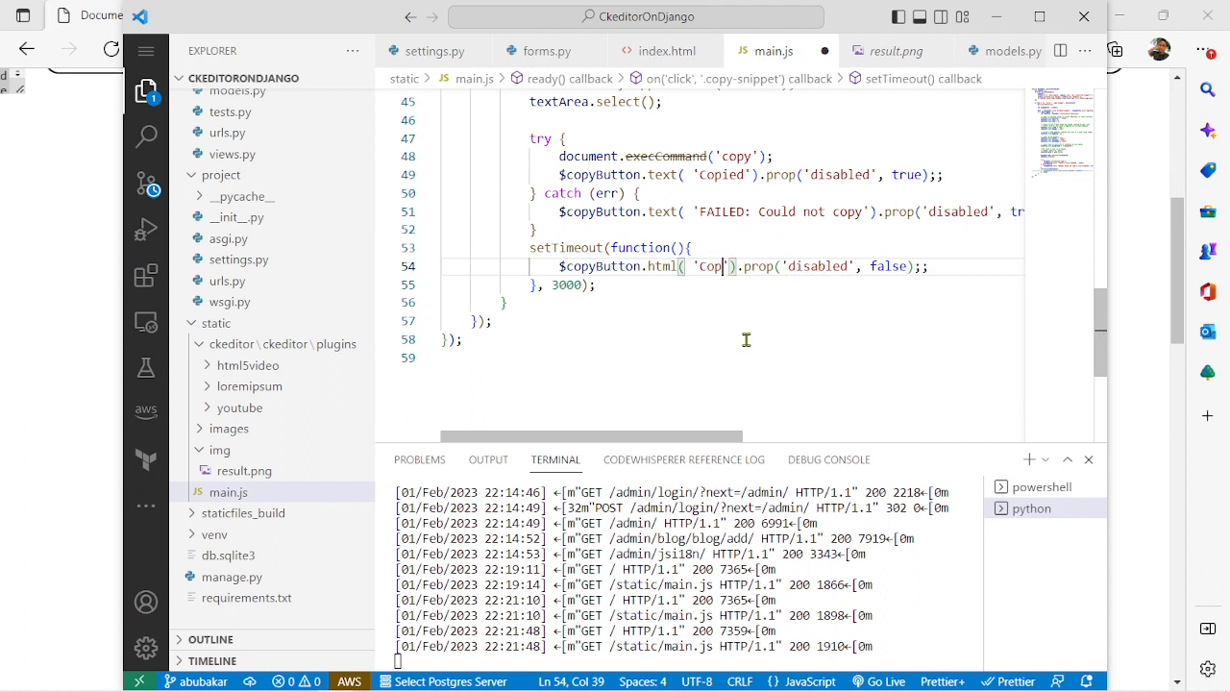
pyautogui.press('BackSpace')
pyautogui.hotkey('ctrl', 'v')
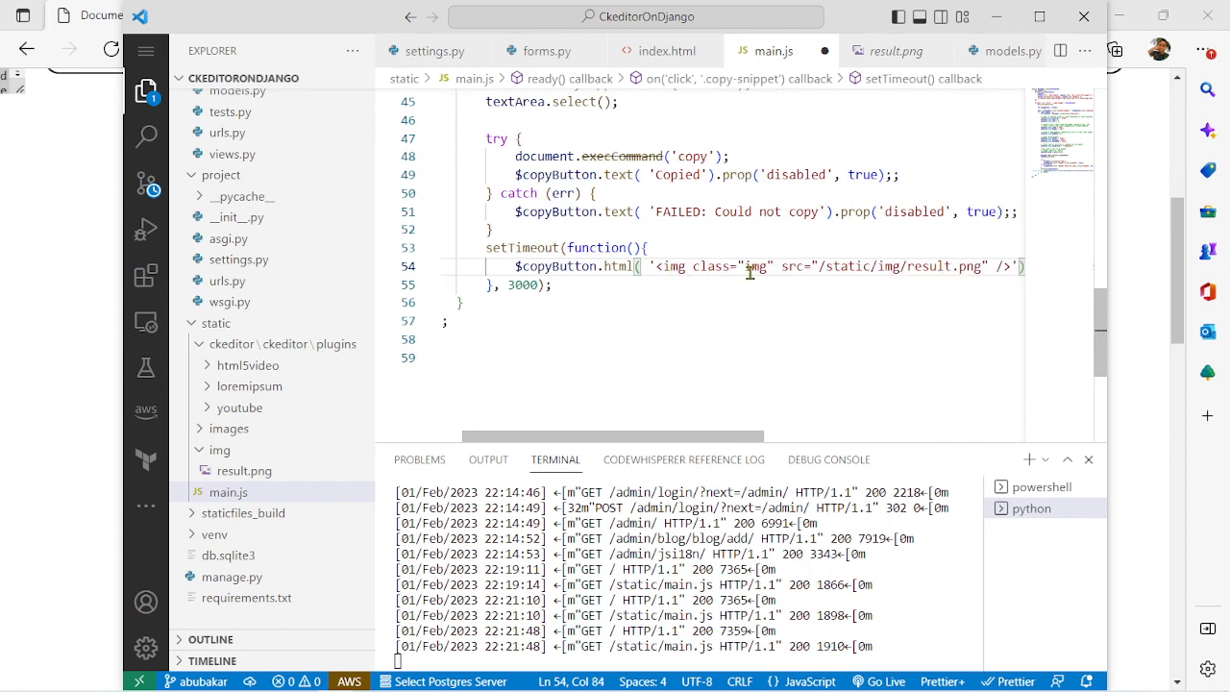
pyautogui.hotkey('ctrl', 's')
# Reload the blog page and test the copy icon twice, confirming it shows Copied then reverts to the icon
pyautogui.click(58, 288)
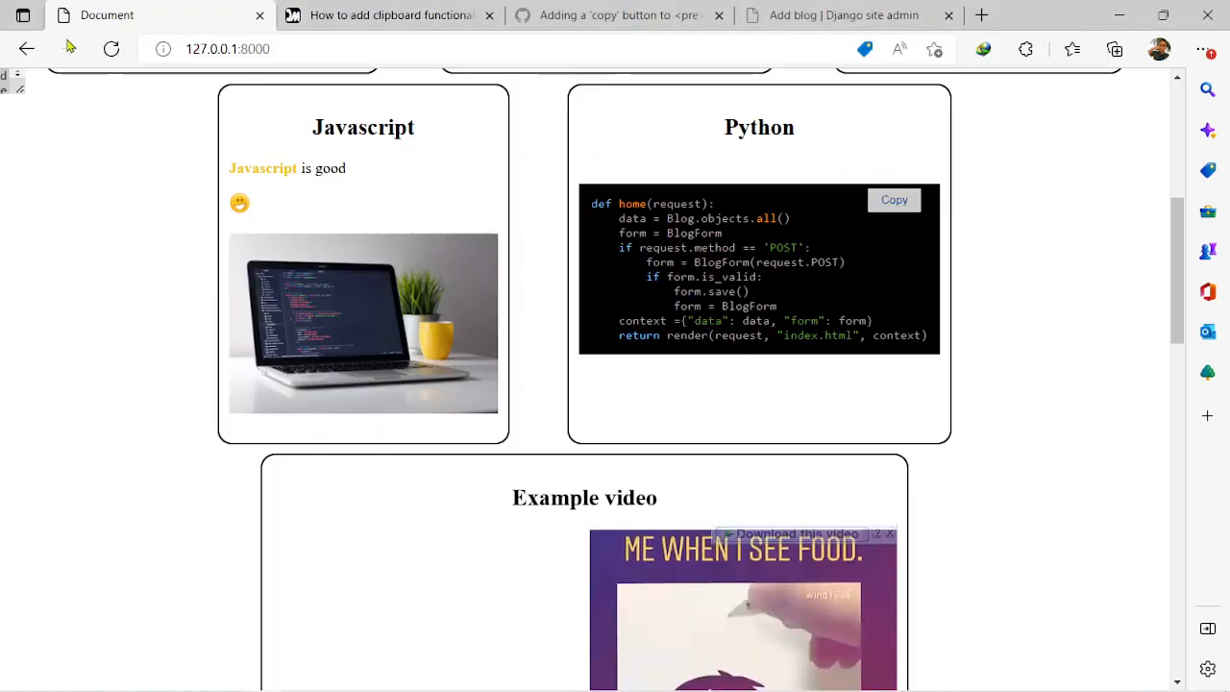
pyautogui.click(112, 49)
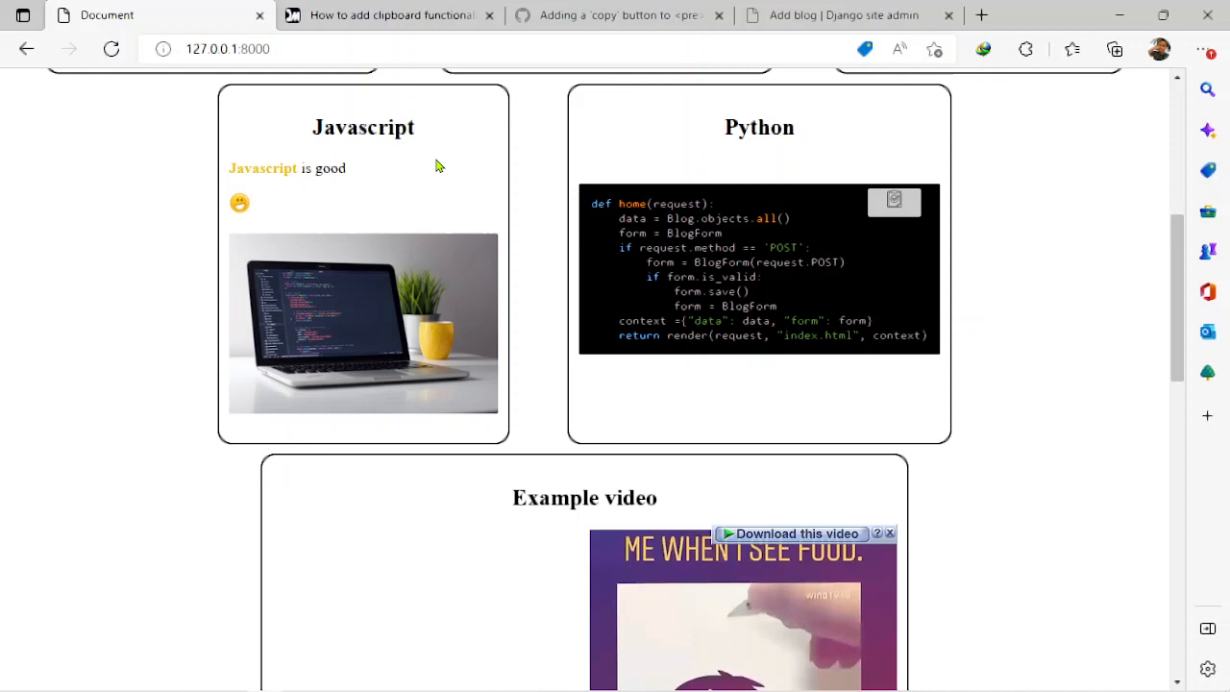
pyautogui.click(900, 203)
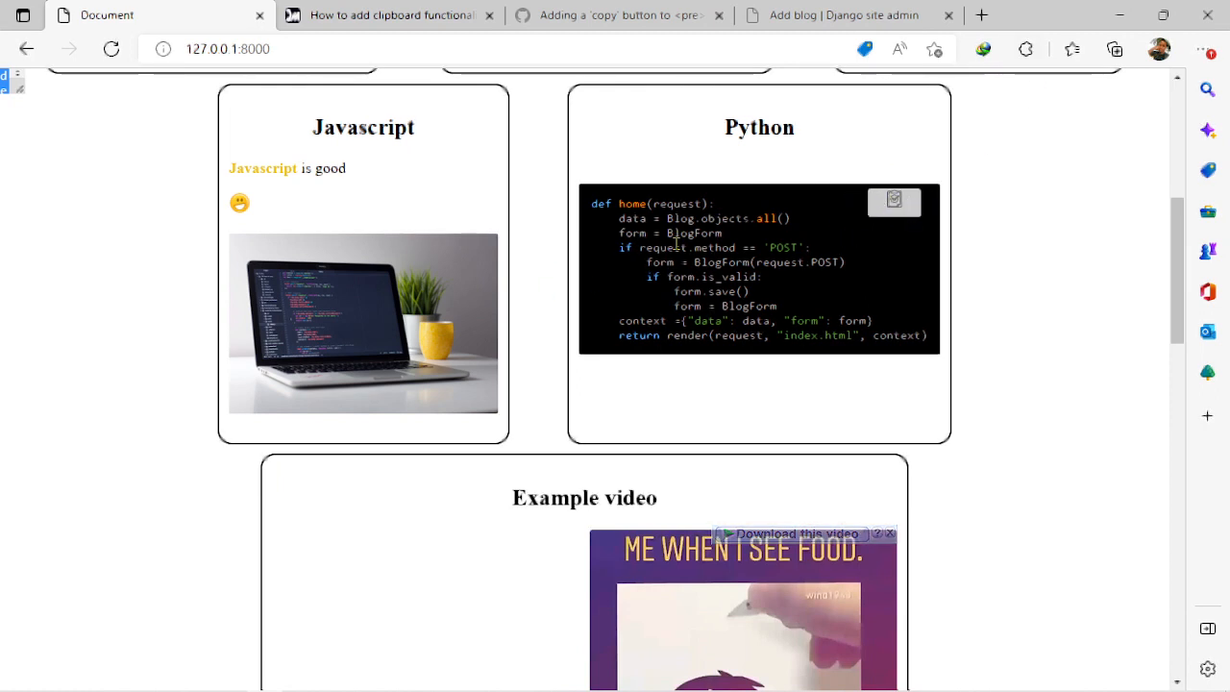
pyautogui.click(893, 199)
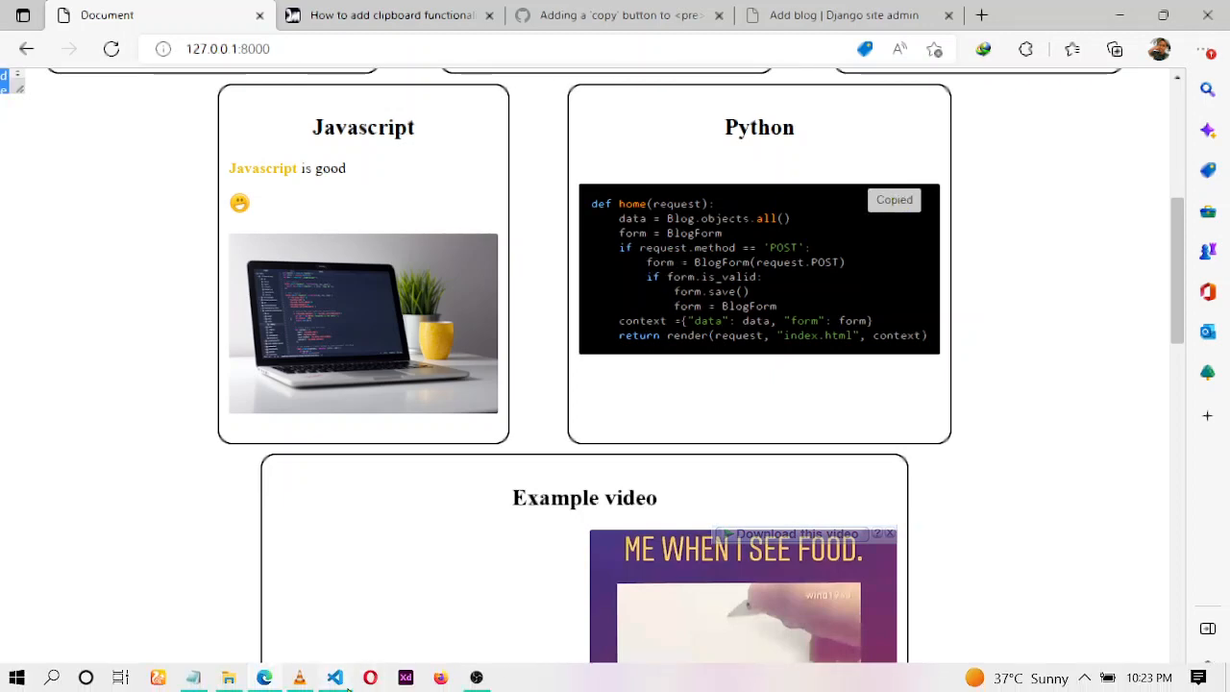
pyautogui.click(334, 678)
pyautogui.scroll(2, 711, 288)
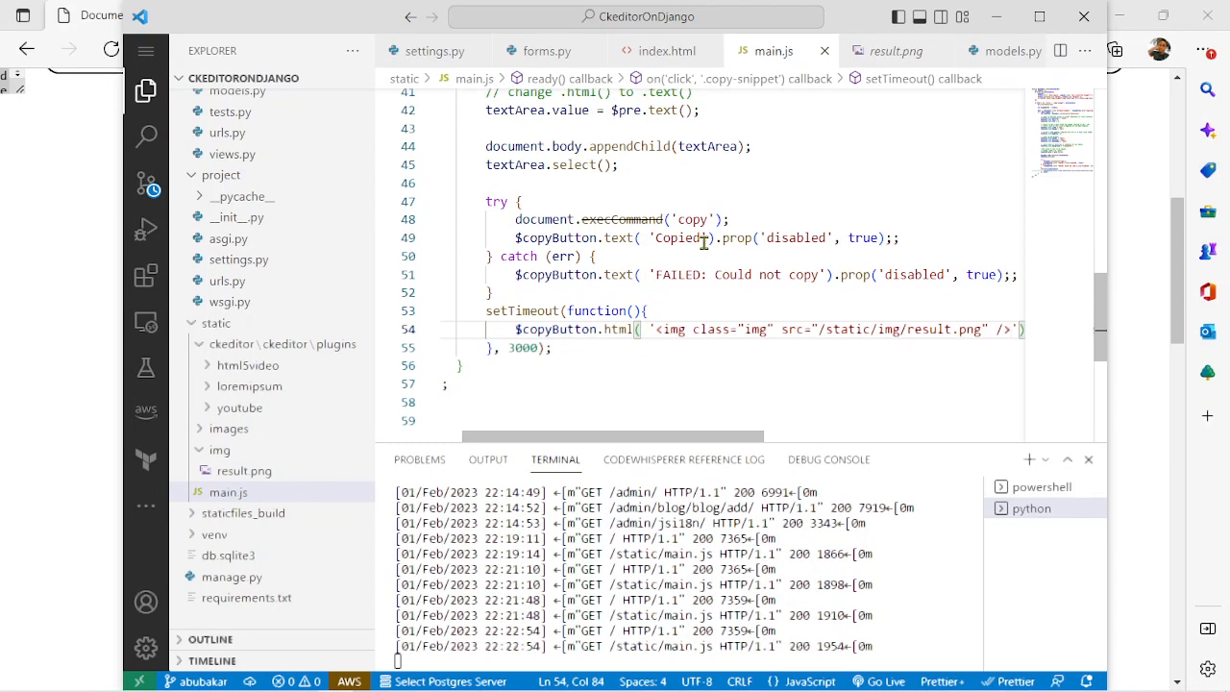
# Make the success message read 'Copied code', save main.js, and reload the blog page
pyautogui.click(703, 238)
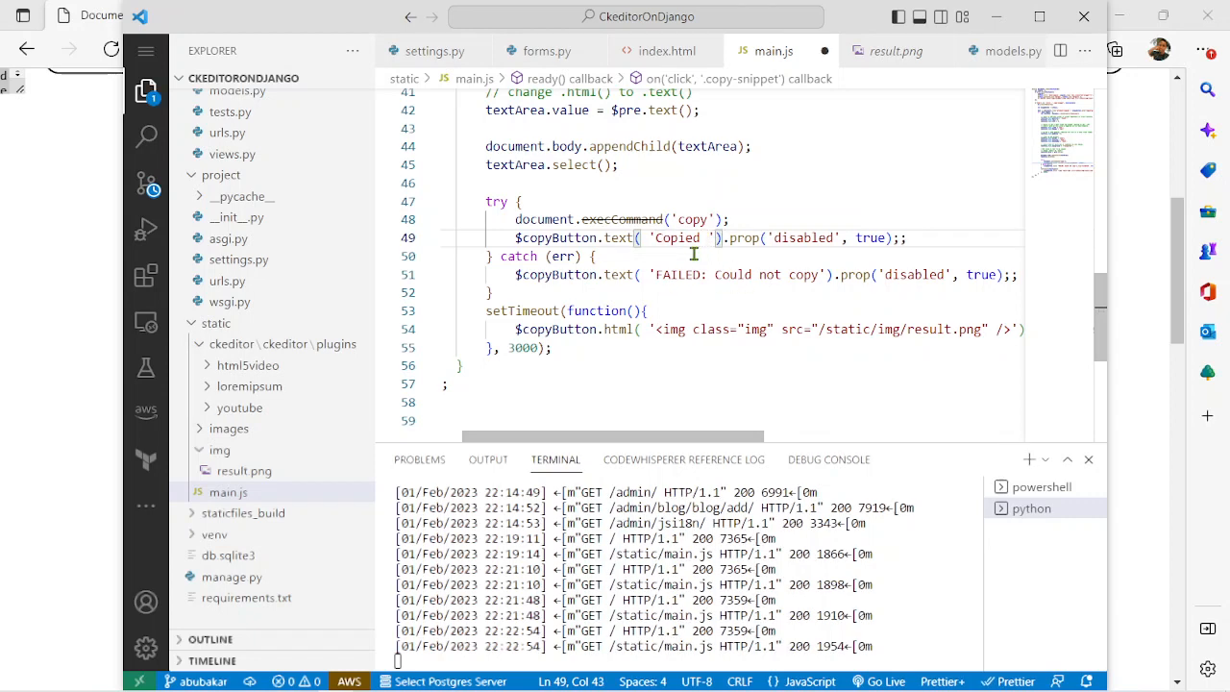
pyautogui.write('code')
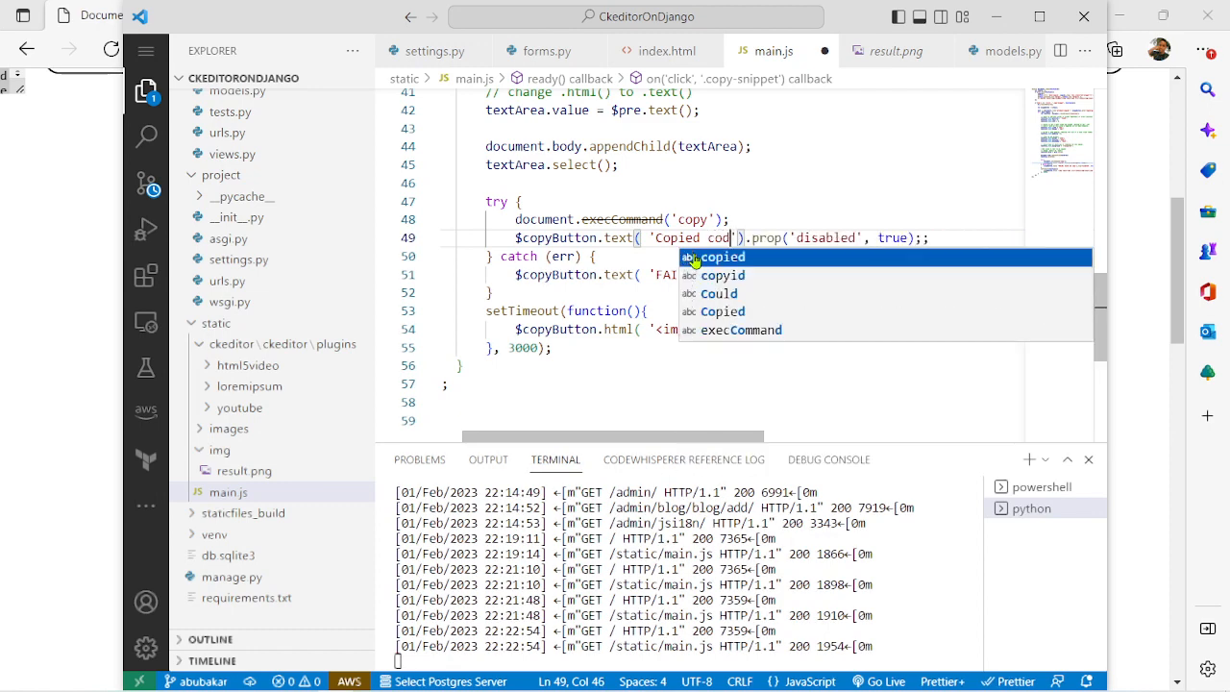
pyautogui.hotkey('ctrl', 's')
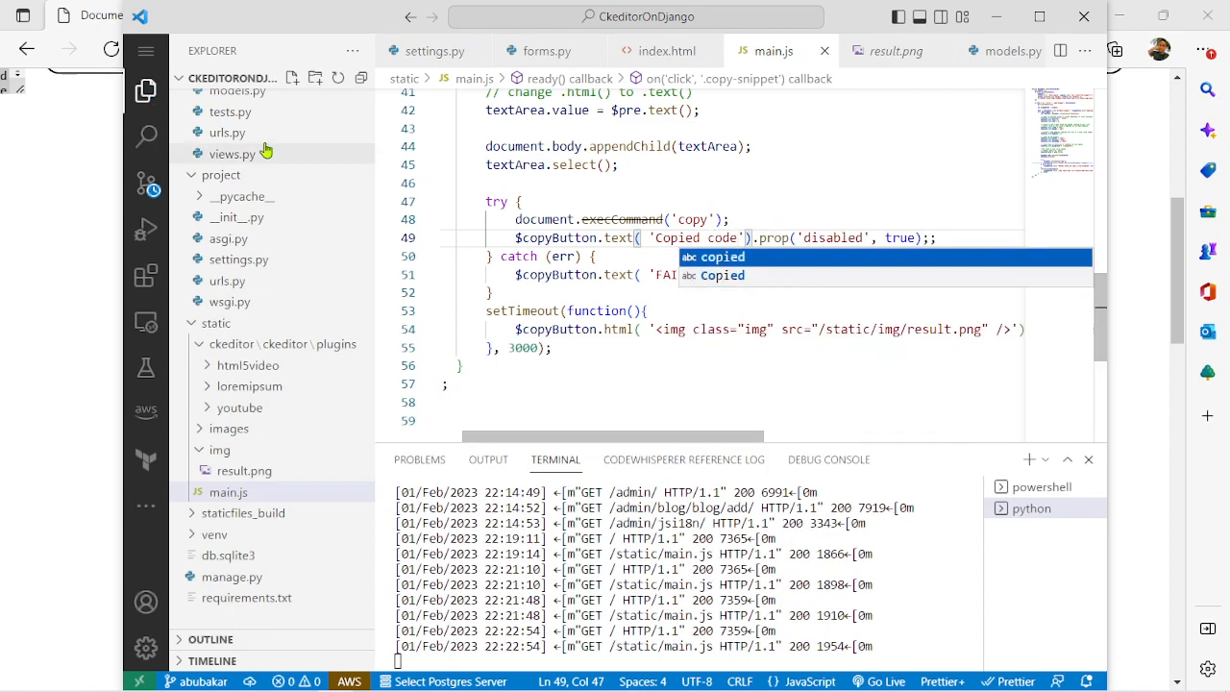
pyautogui.click(103, 88)
pyautogui.click(113, 50)
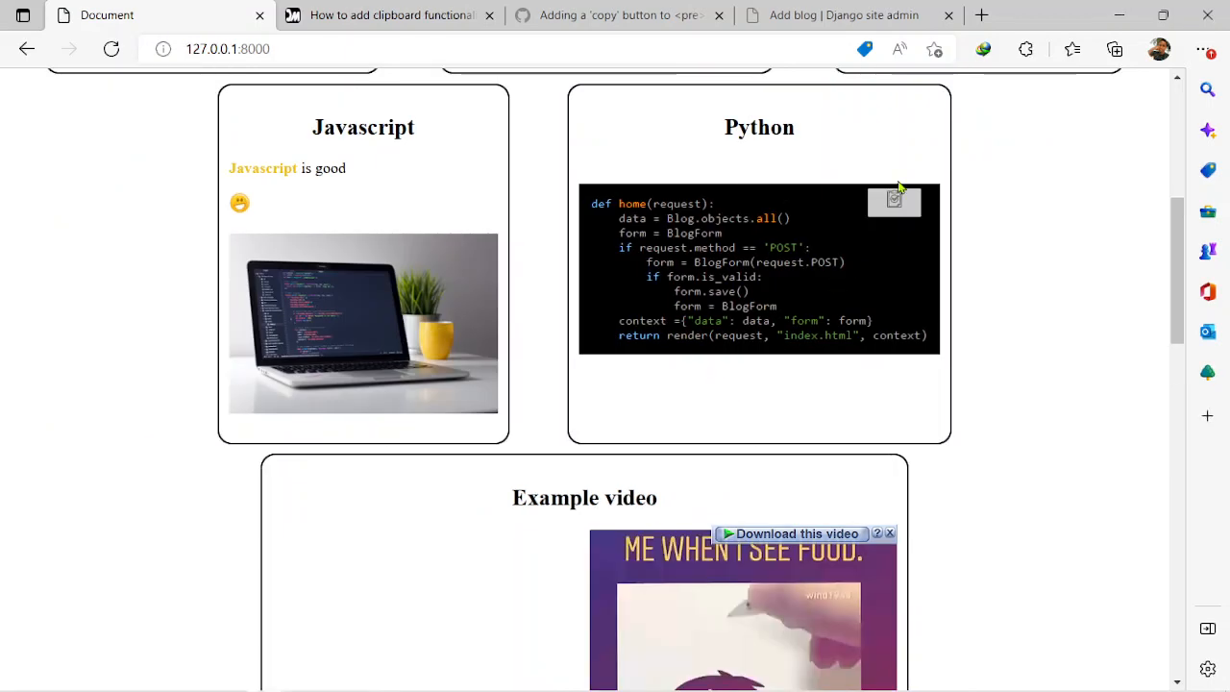
# Copy the Python snippet, replace Notepad's text with it to confirm the paste, and return to the blog
pyautogui.click(901, 207)
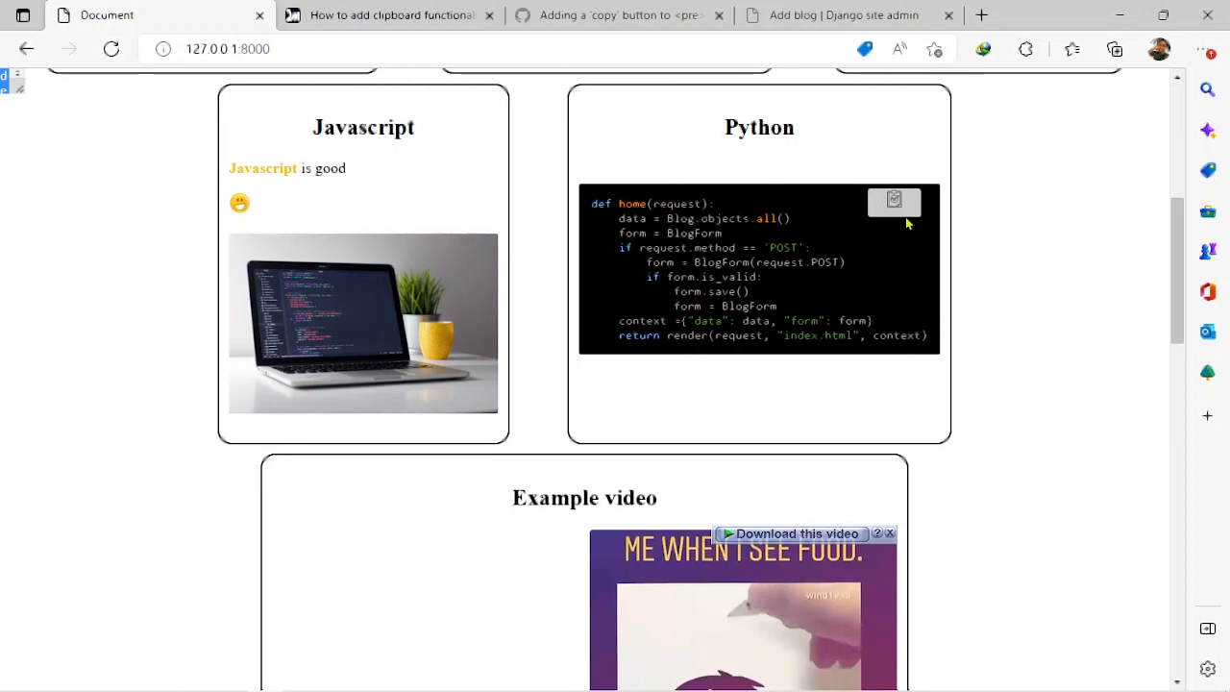
pyautogui.scroll(5, 754, 154)
pyautogui.scroll(5, 754, 153)
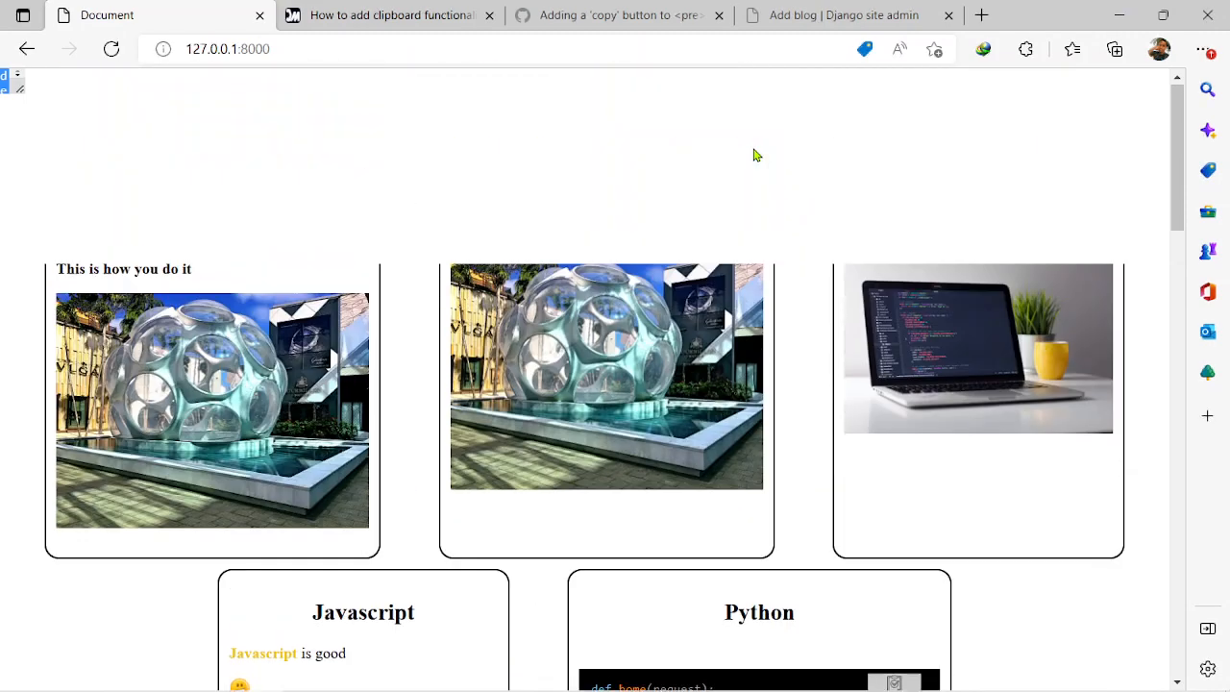
pyautogui.scroll(-5, 754, 153)
pyautogui.scroll(-1, 755, 154)
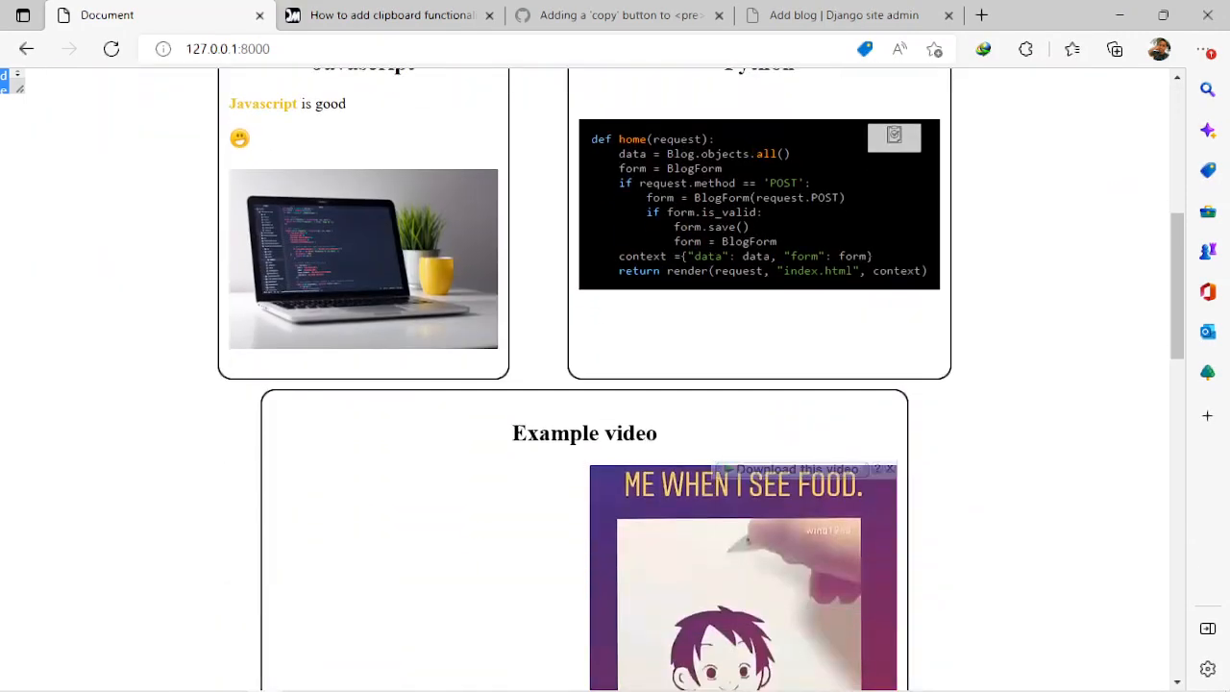
pyautogui.click(228, 677)
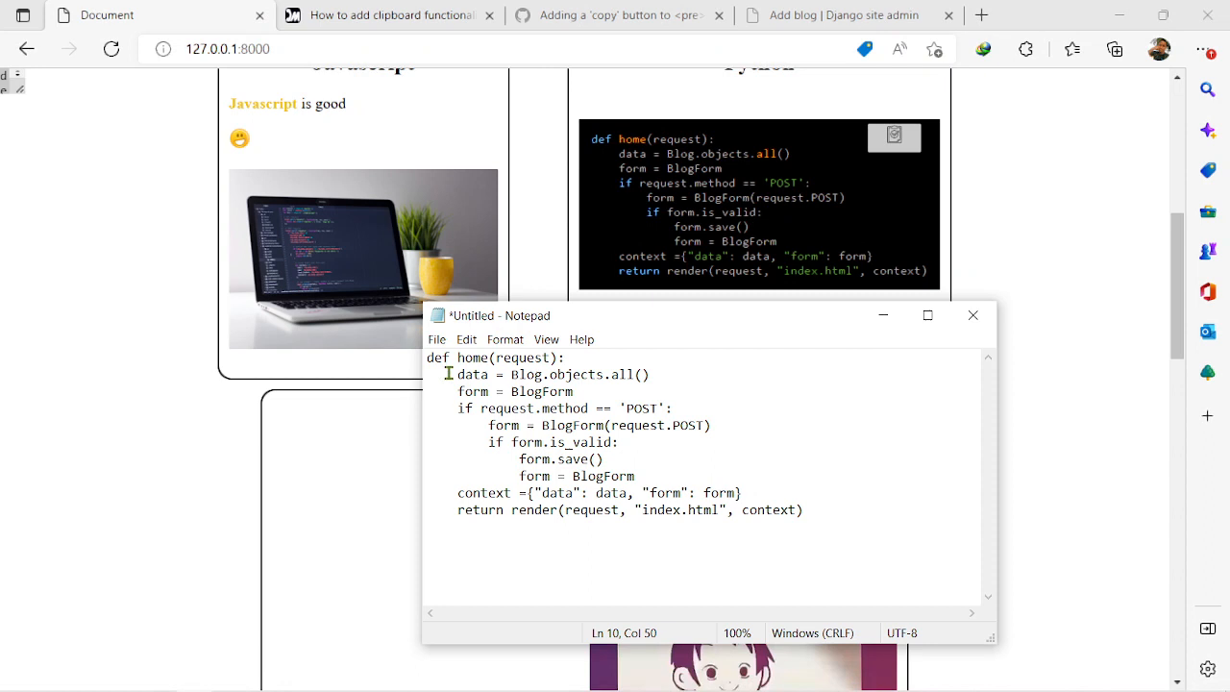
pyautogui.moveTo(426, 358); pyautogui.dragTo(816, 507)
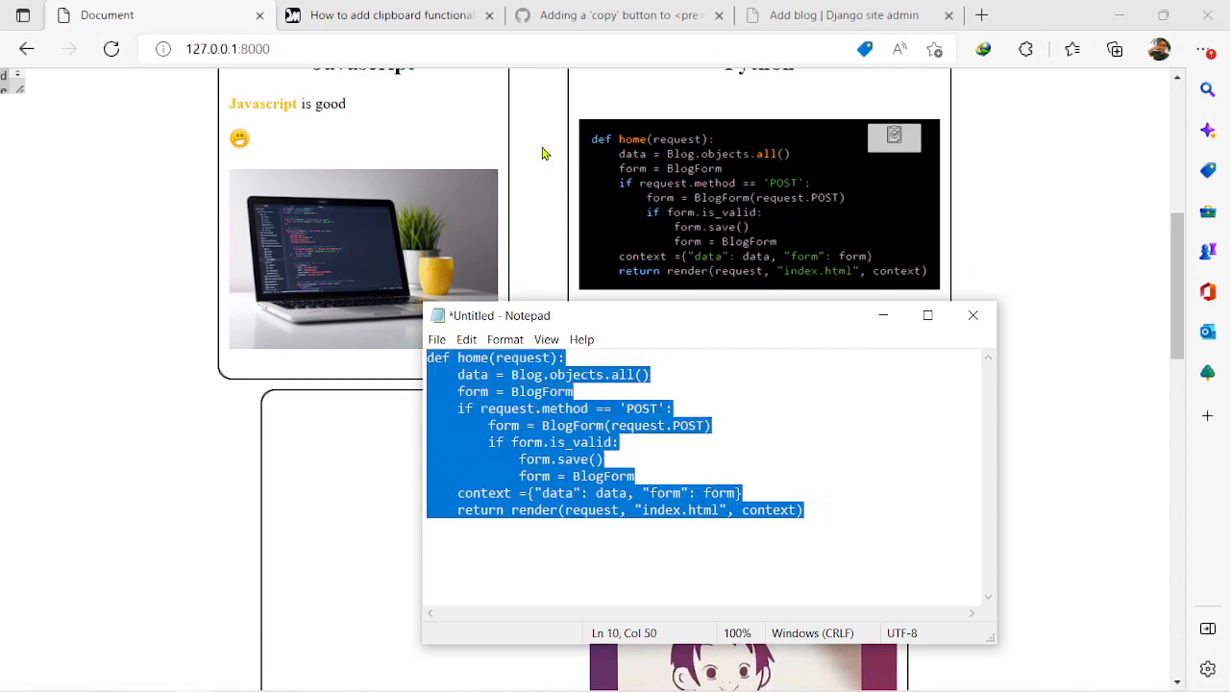
pyautogui.hotkey('ctrl', 'x')
pyautogui.hotkey('ctrl', 'v')
pyautogui.click(103, 354)
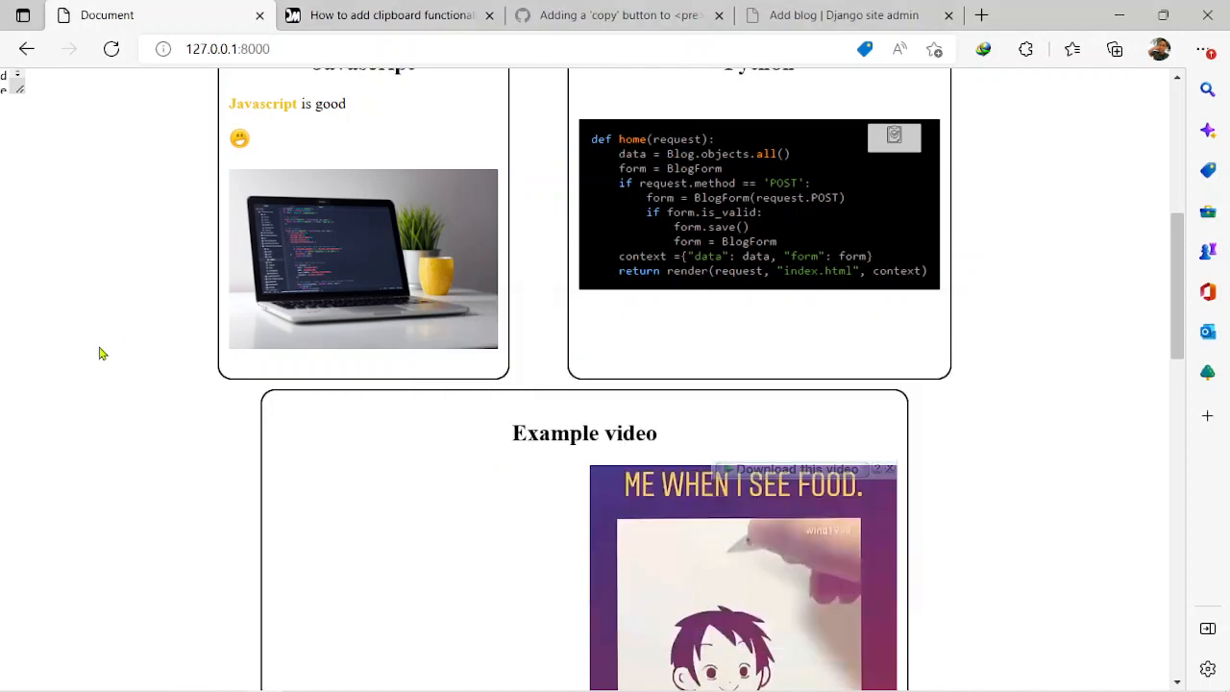
pyautogui.scroll(1, 672, 288)
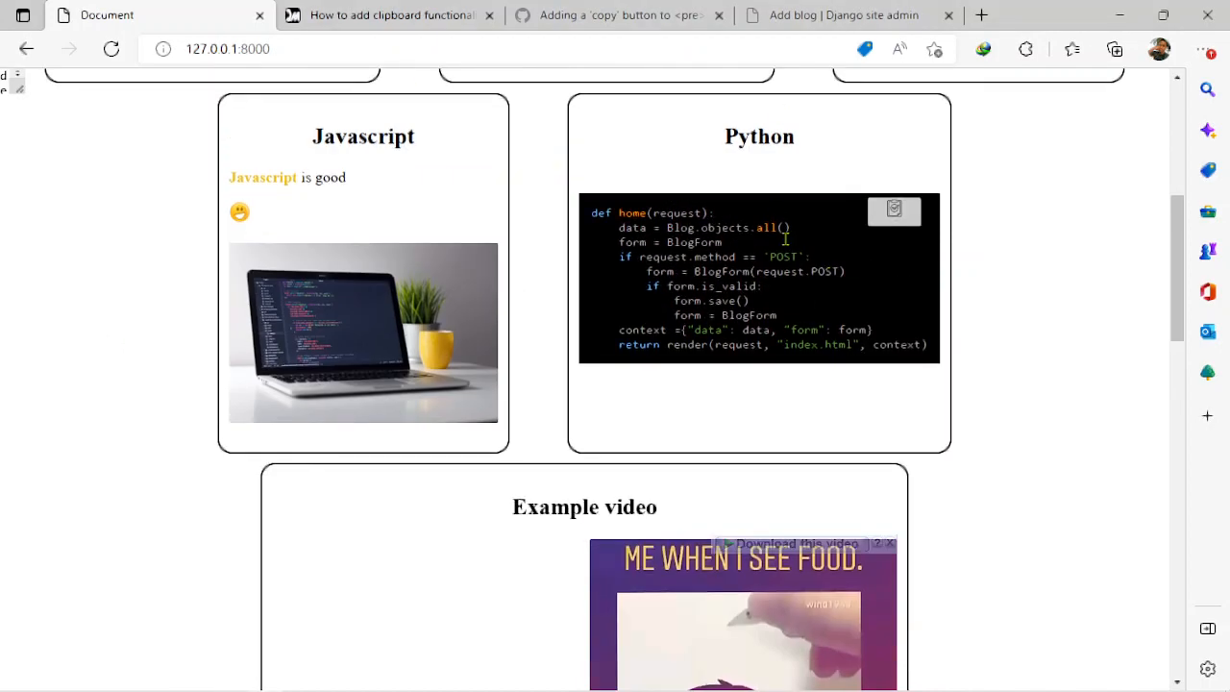
pyautogui.scroll(1, 755, 336)
# Name the new admin post 'Copy to clipboard' and bring up the Code snippet dialog for its body
pyautogui.click(835, 15)
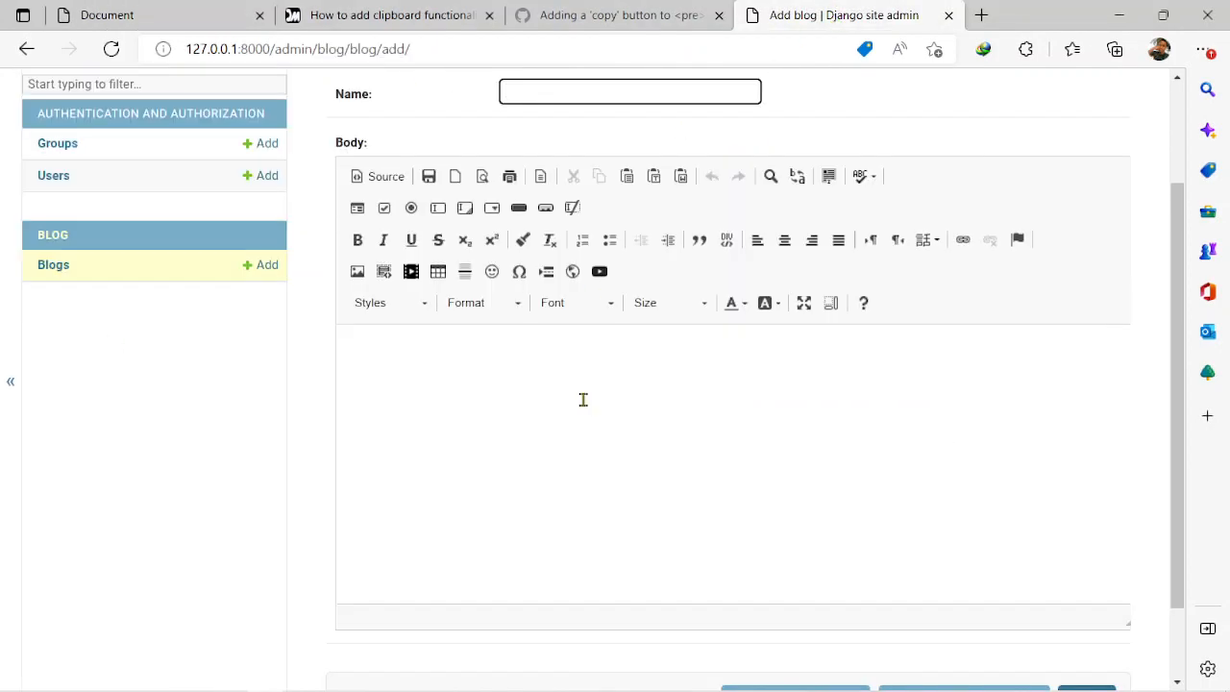
pyautogui.click(536, 235)
pyautogui.write('Copy to clip')
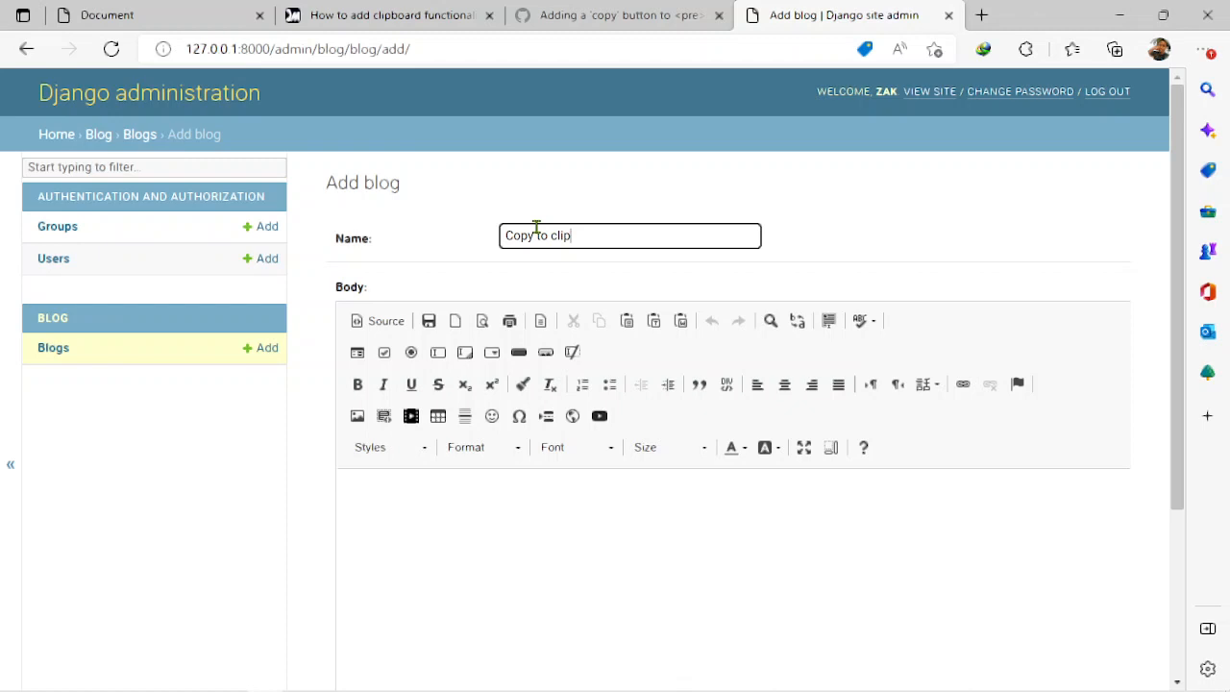
pyautogui.write('board')
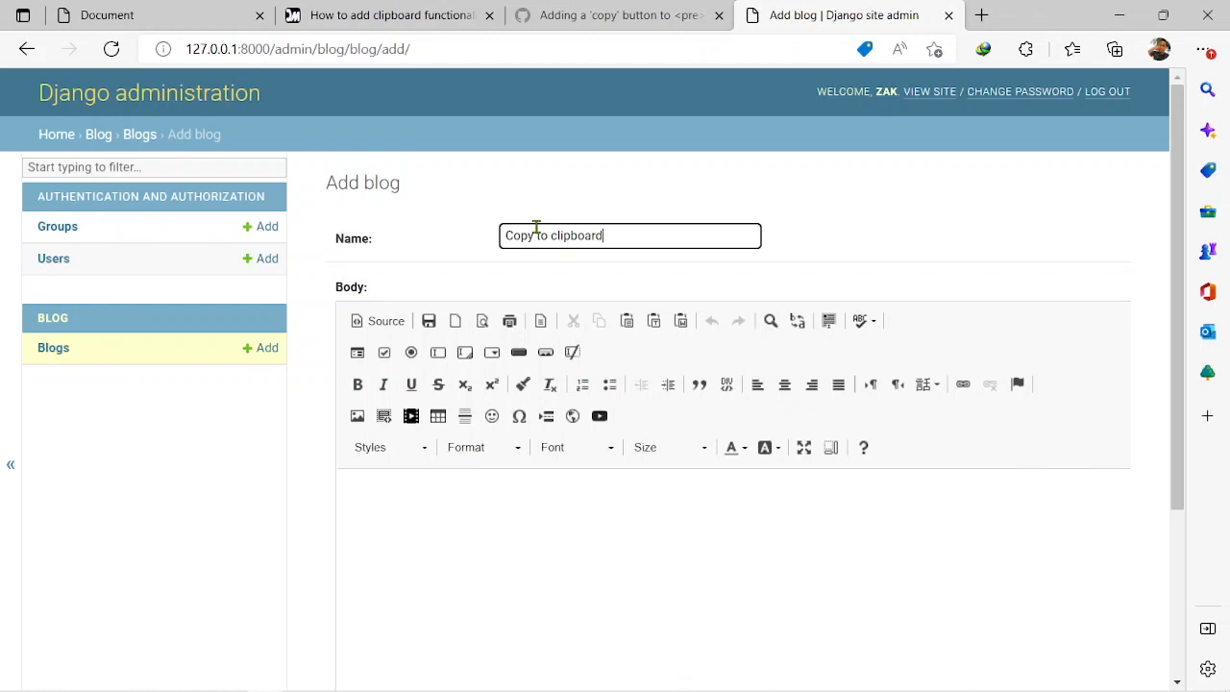
pyautogui.click(587, 584)
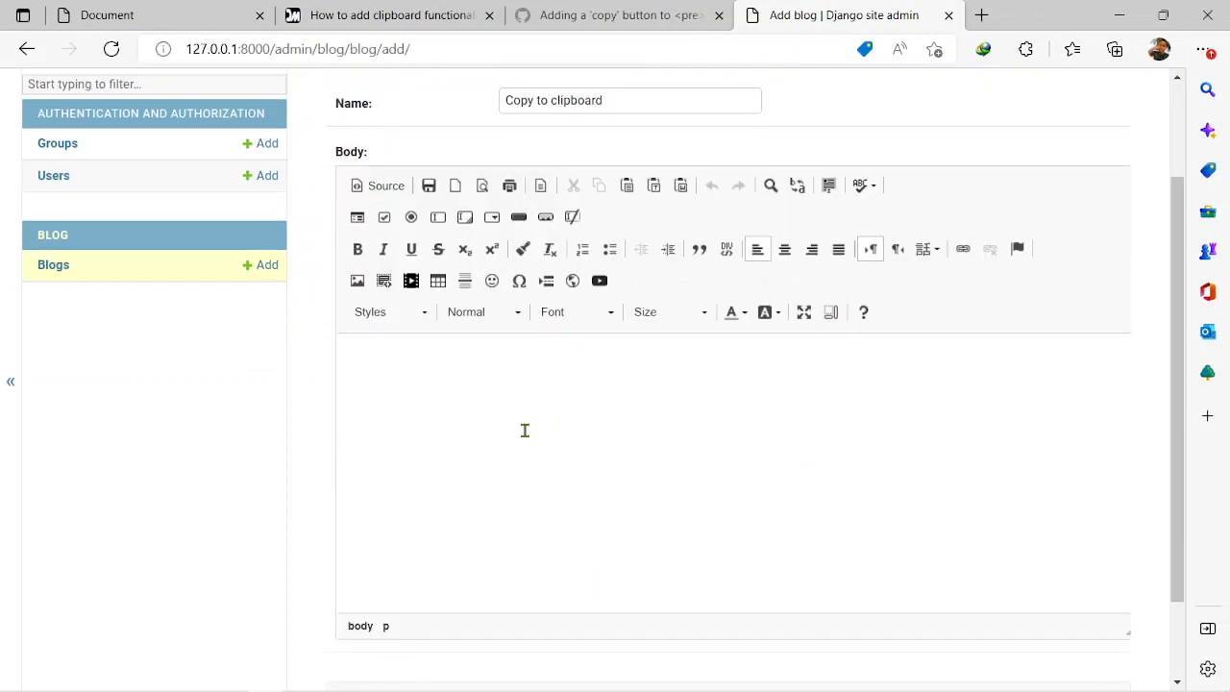
pyautogui.click(383, 280)
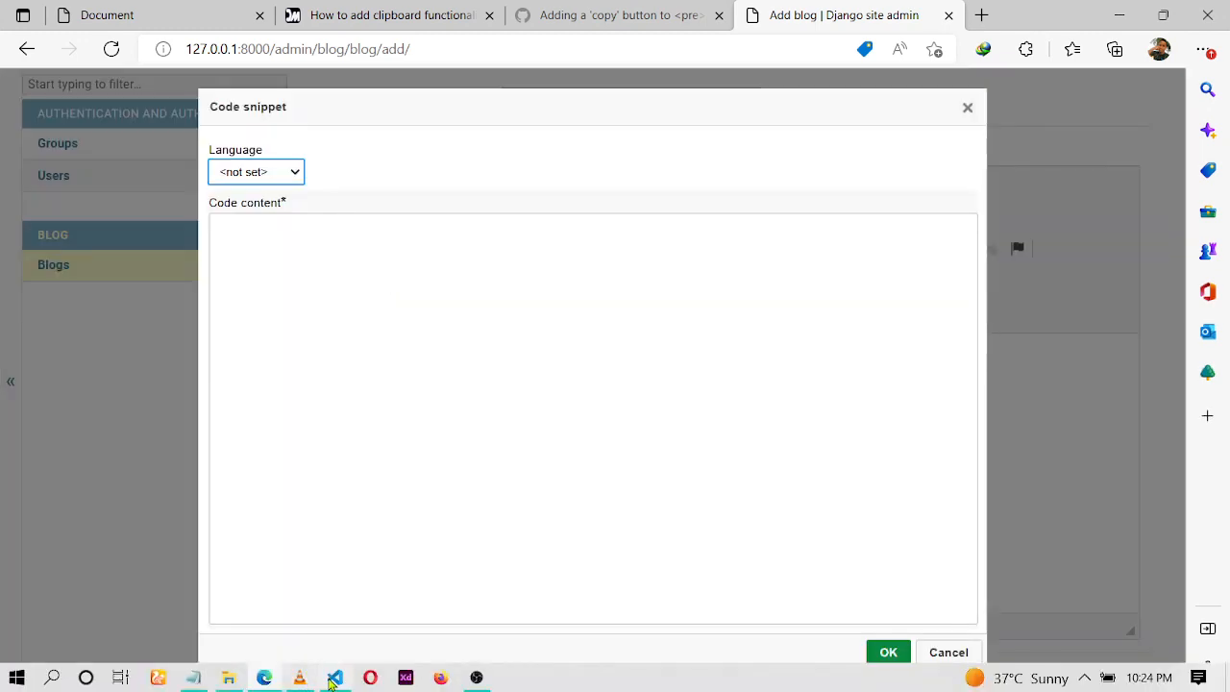
# In settings.py select the CKEDITOR_CONFIGS block (lines 48–59) down to its closing brace
pyautogui.click(335, 679)
pyautogui.scroll(5, 502, 283)
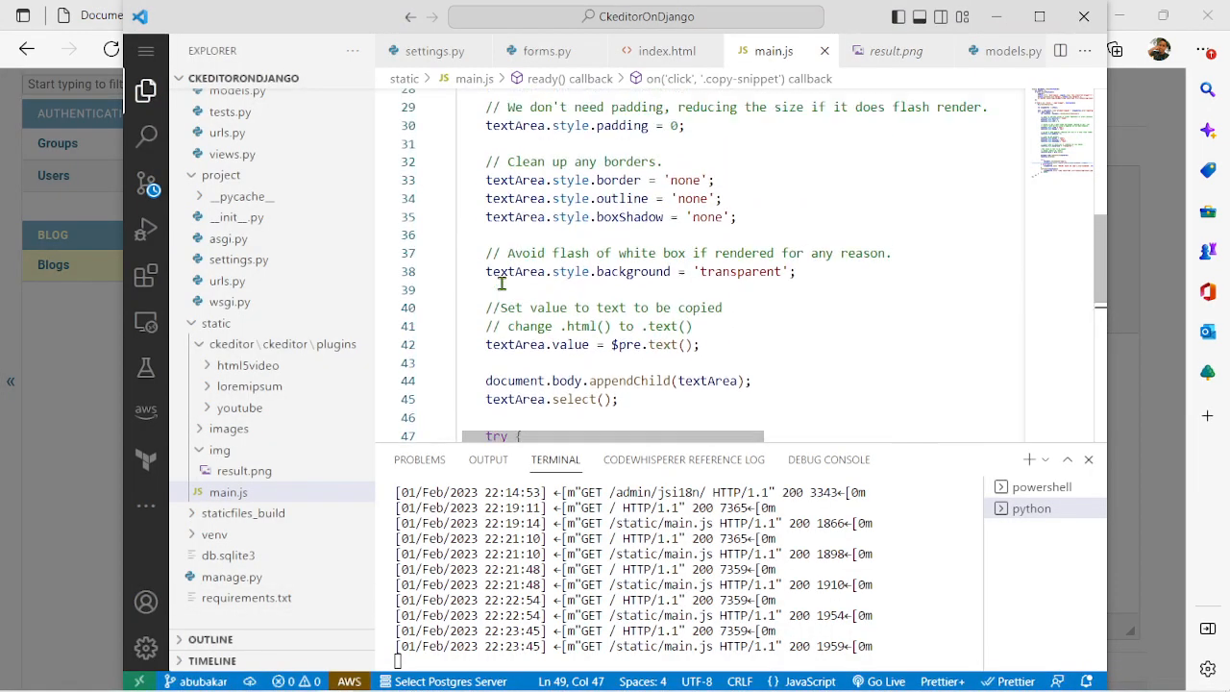
pyautogui.scroll(8, 501, 283)
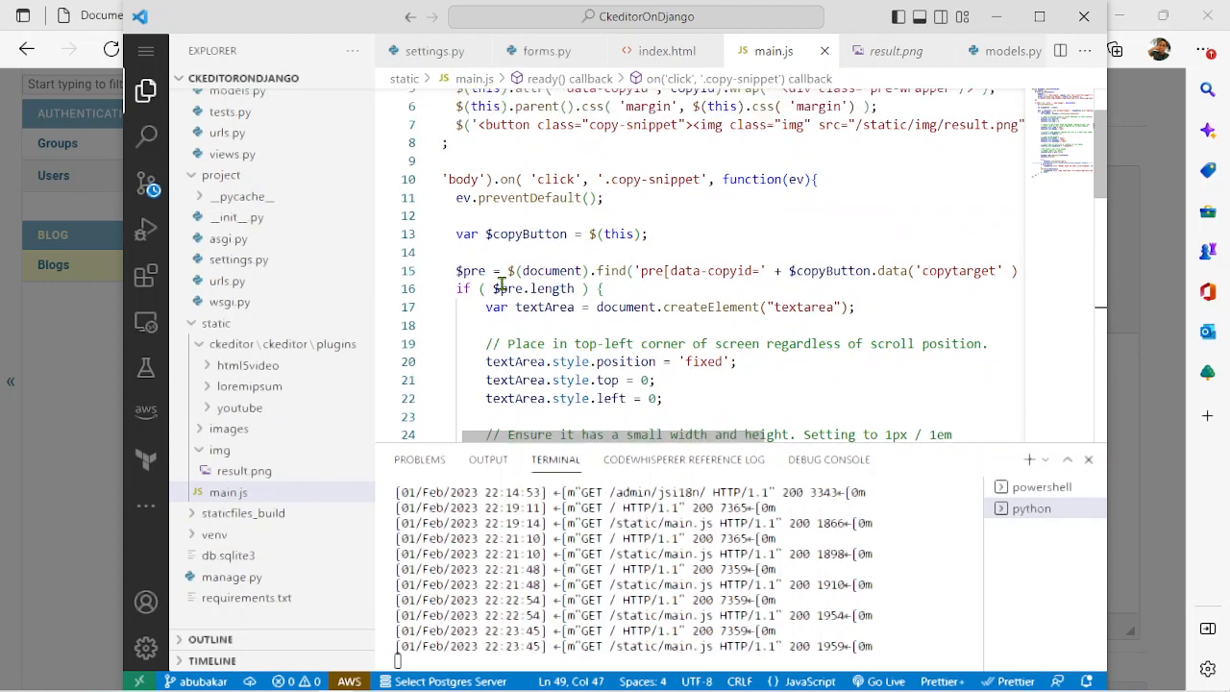
pyautogui.scroll(1, 499, 283)
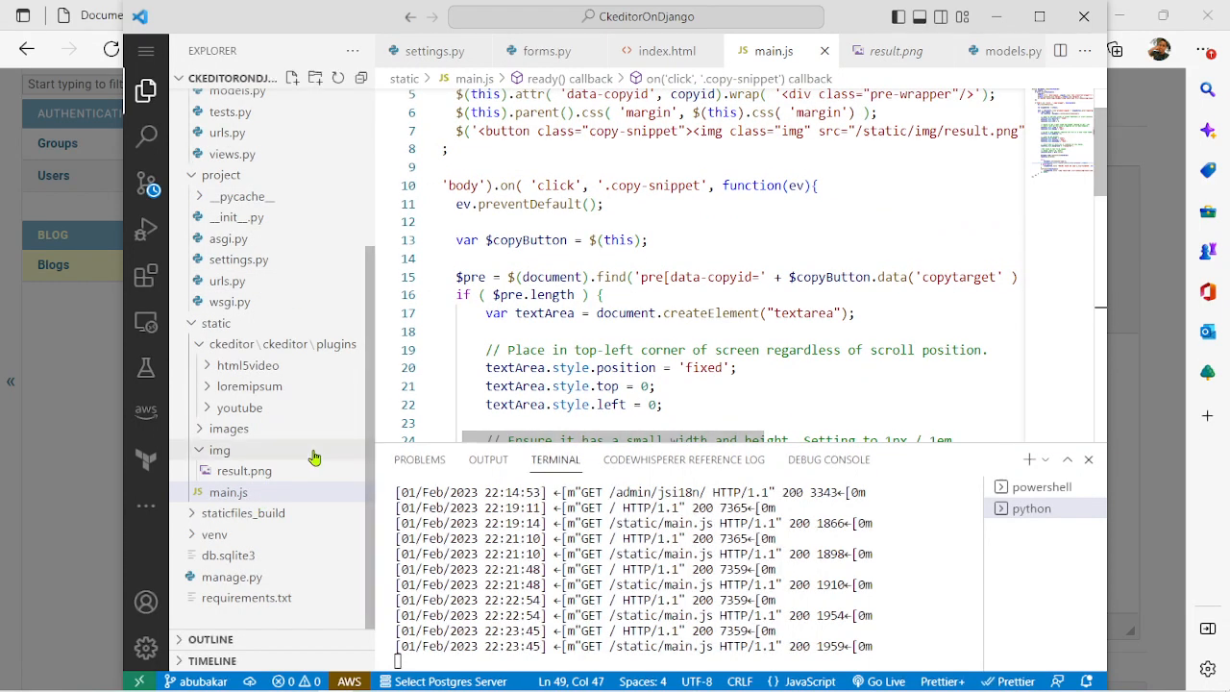
pyautogui.scroll(2, 315, 458)
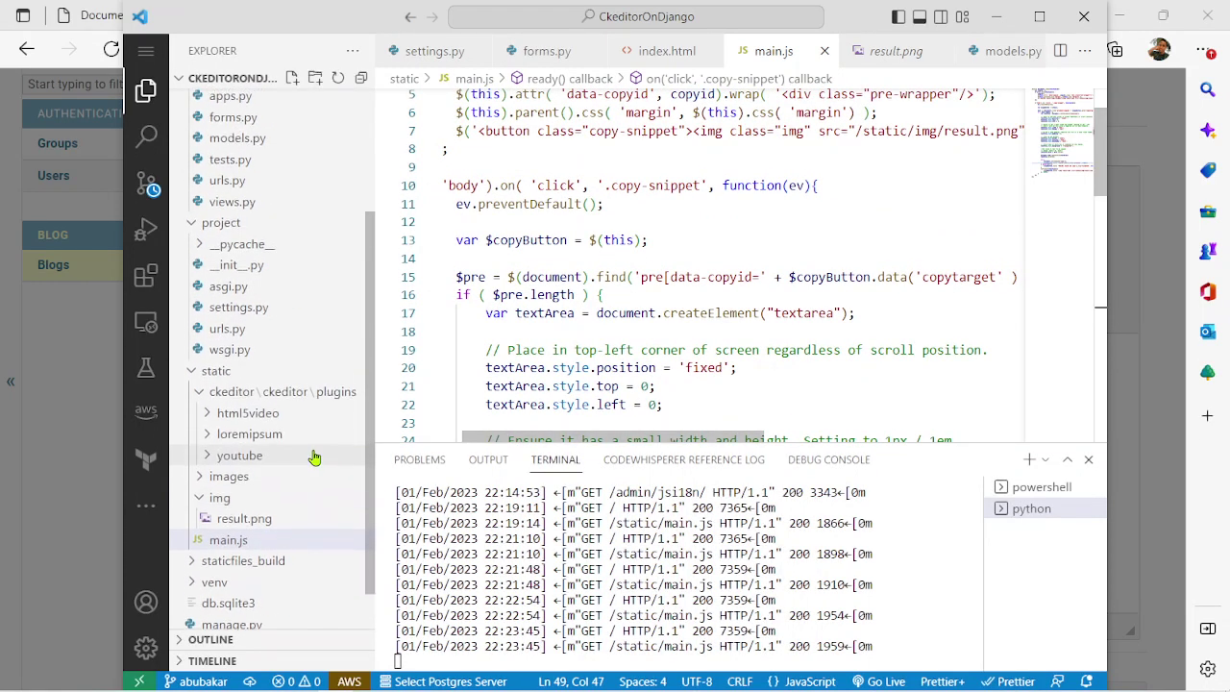
pyautogui.click(289, 217)
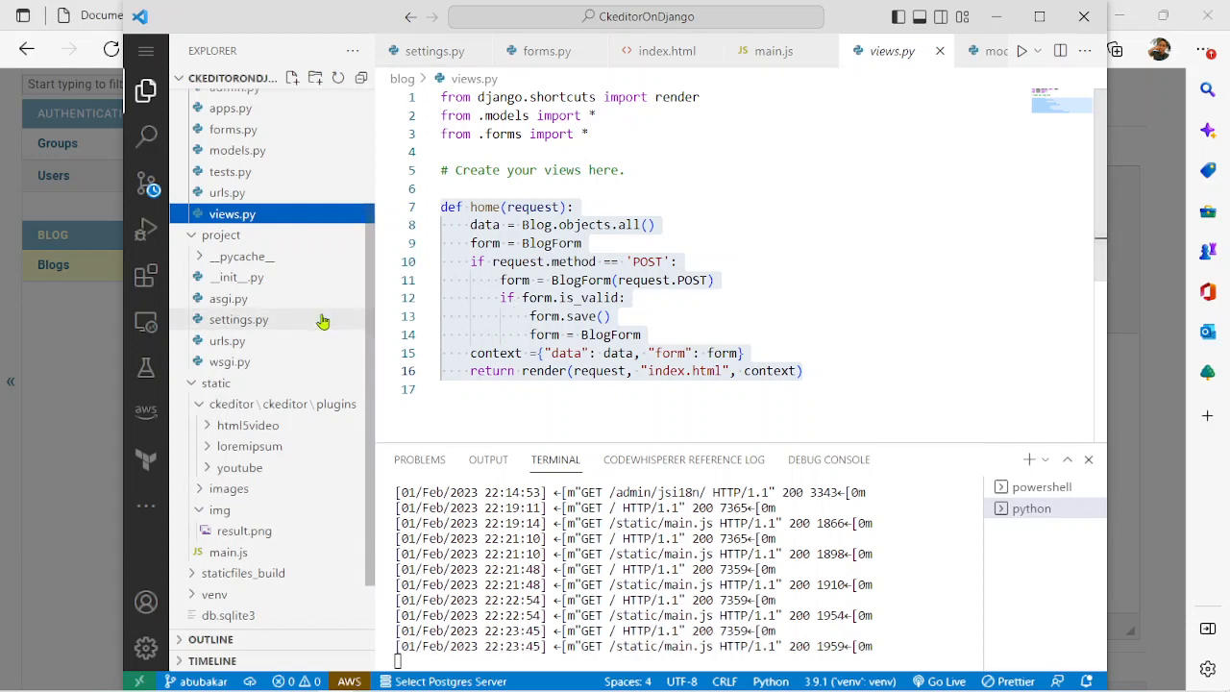
pyautogui.scroll(-1, 323, 321)
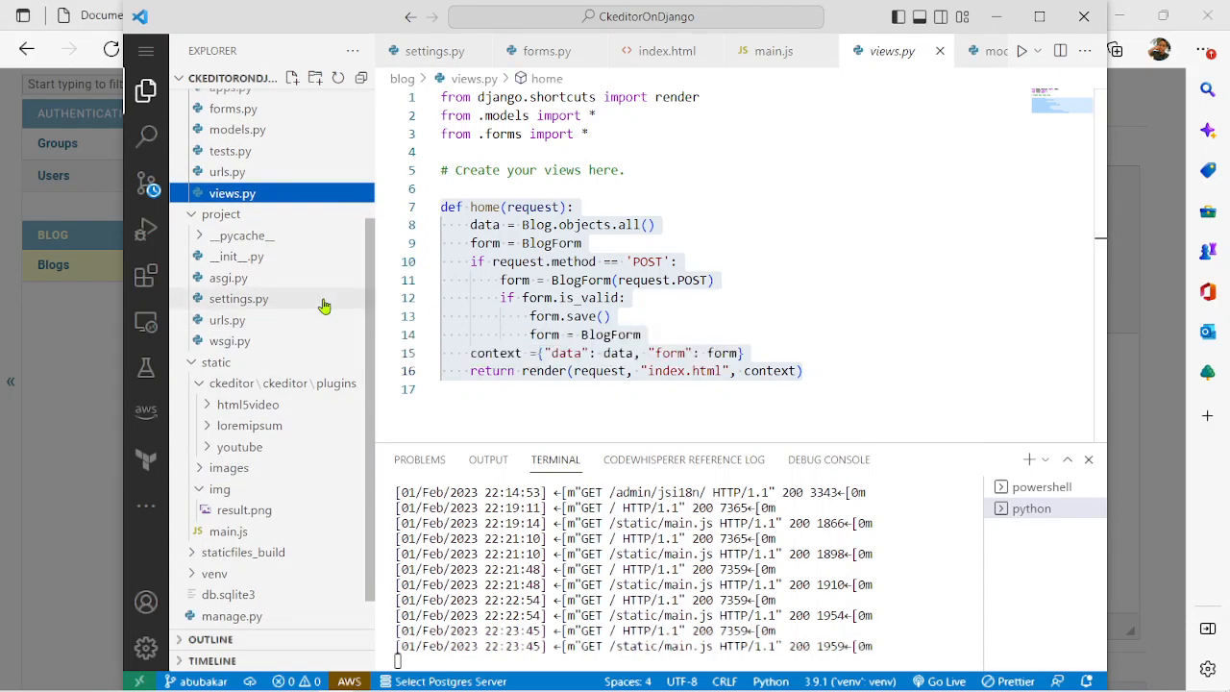
pyautogui.click(238, 299)
pyautogui.scroll(3, 594, 240)
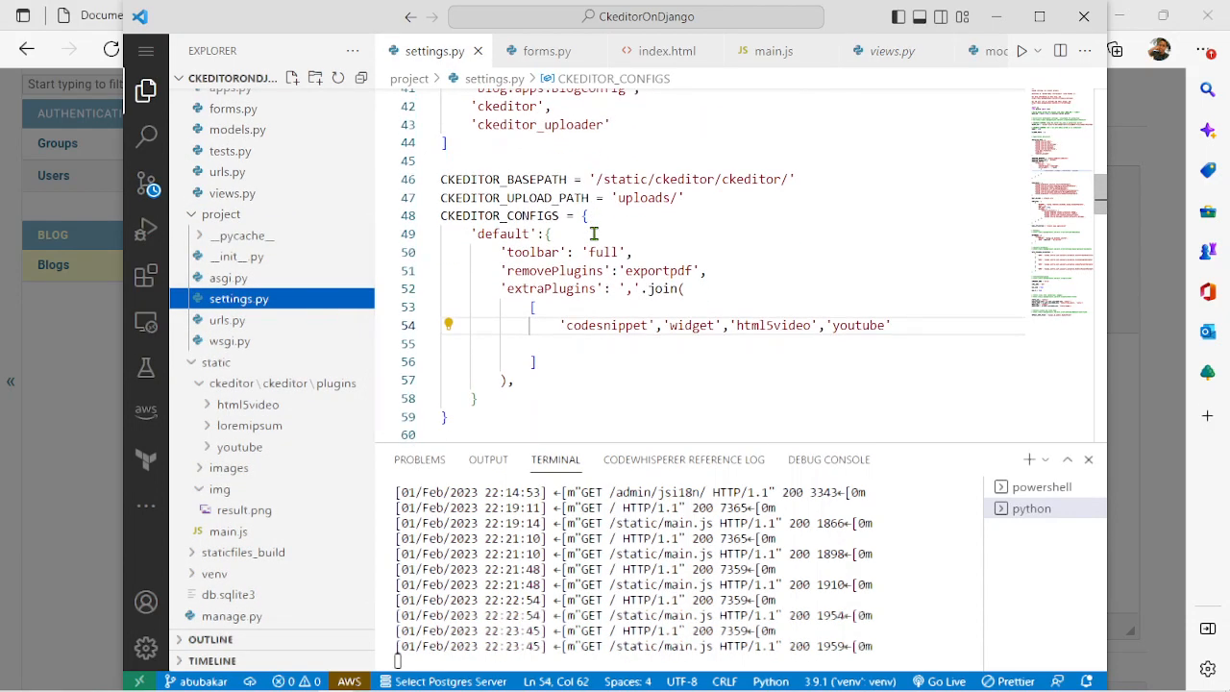
pyautogui.scroll(-1, 594, 234)
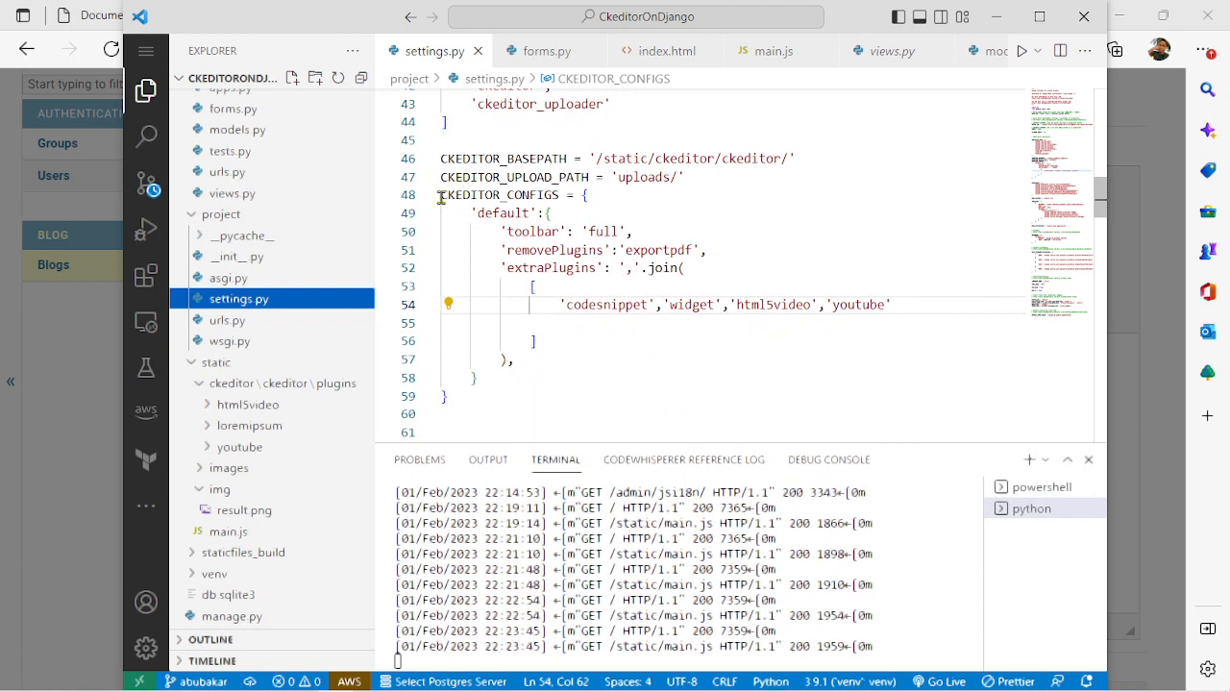
pyautogui.moveTo(440, 195); pyautogui.dragTo(462, 394)
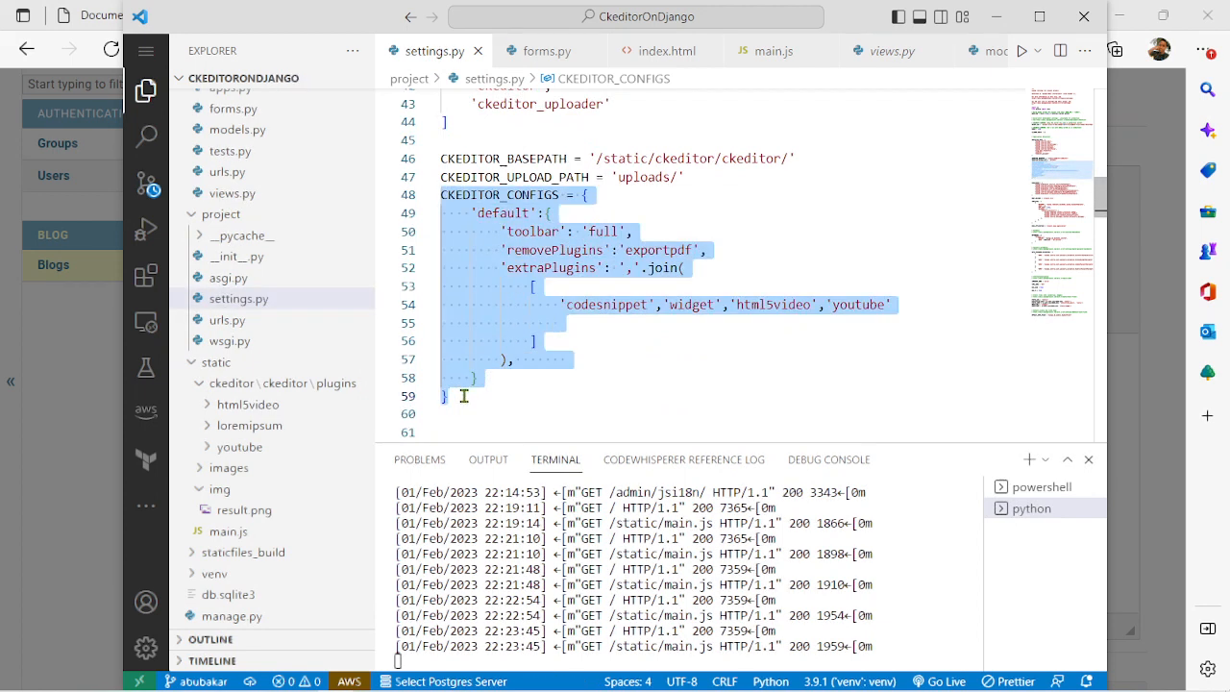
# Paste the copied CKEDITOR_CONFIGS code into the snippet dialog as a Python snippet and insert it
pyautogui.hotkey('ctrl', 'c')
pyautogui.hotkey('alt', 'Tab')
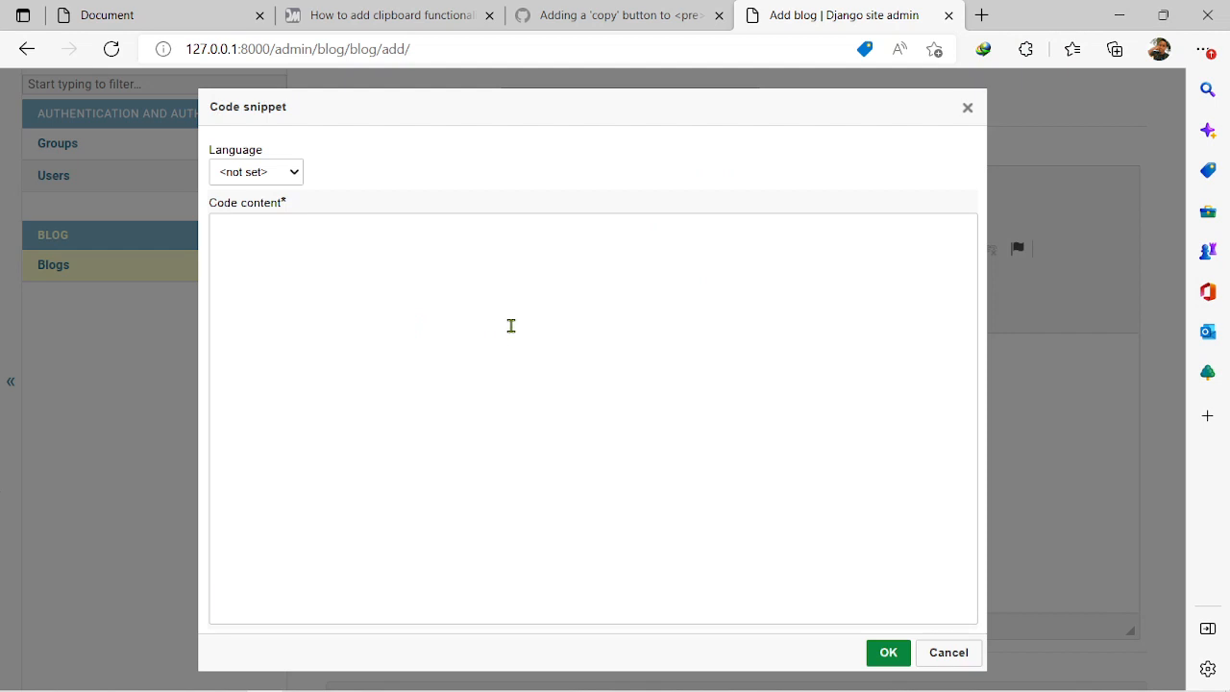
pyautogui.click(510, 327)
pyautogui.hotkey('ctrl', 'v')
pyautogui.click(268, 180)
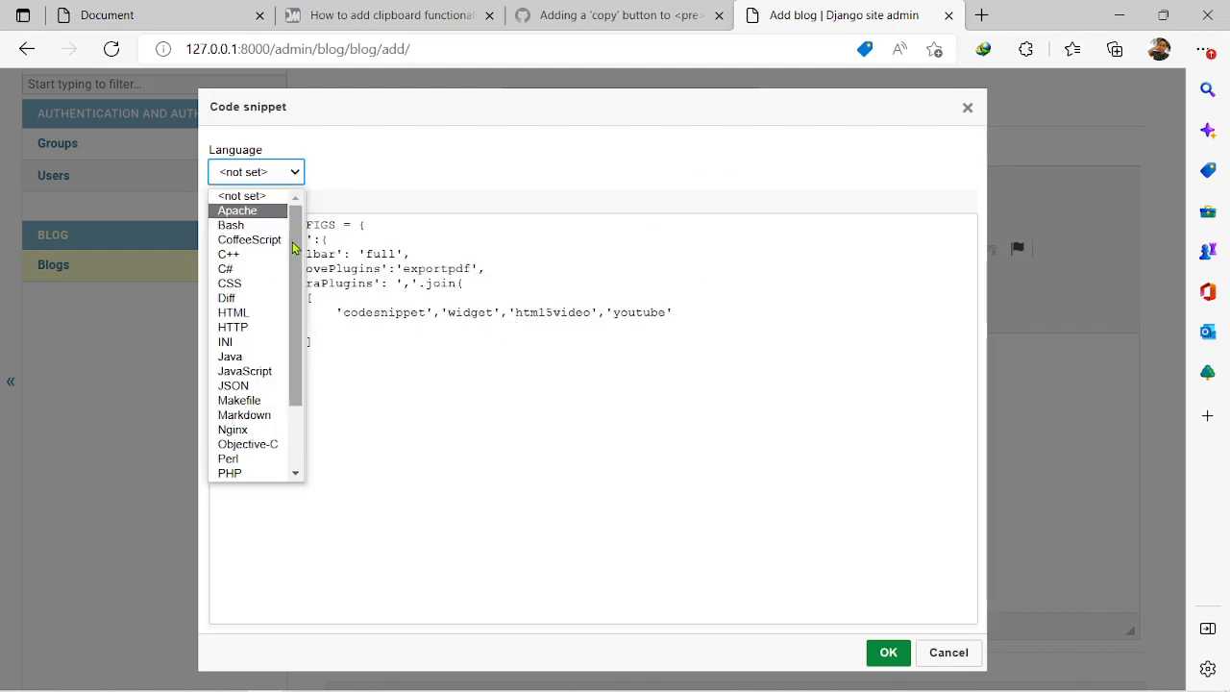
pyautogui.scroll(-3, 273, 437)
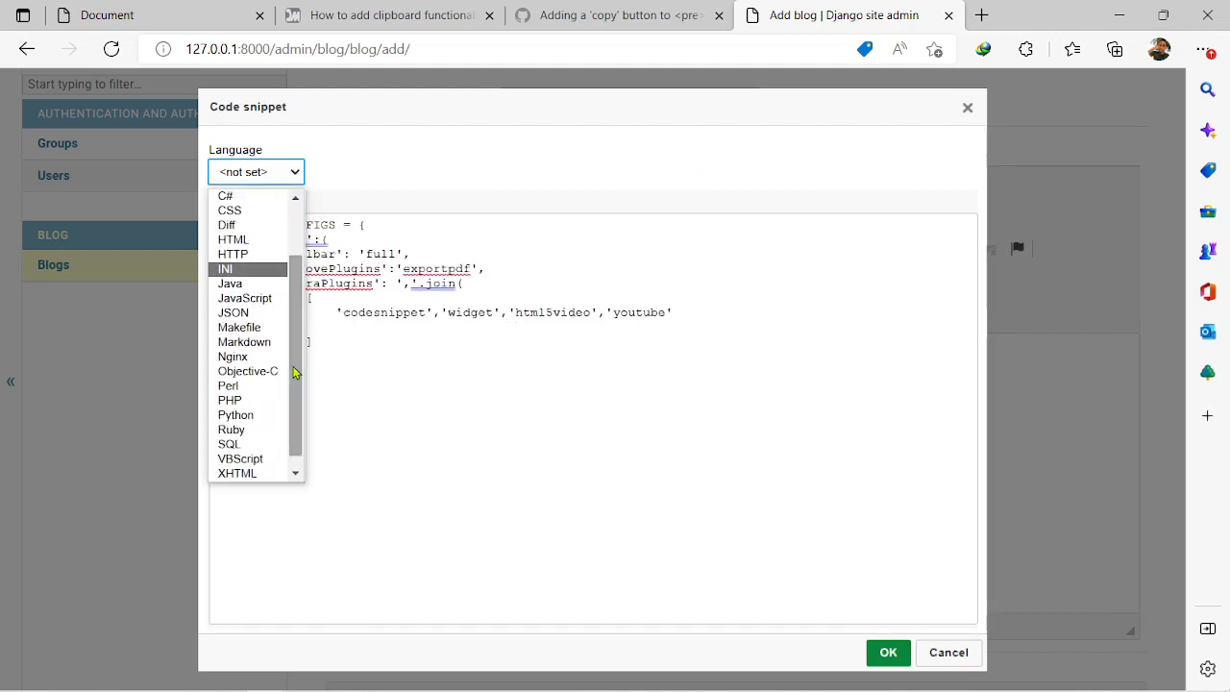
pyautogui.click(236, 404)
pyautogui.click(888, 651)
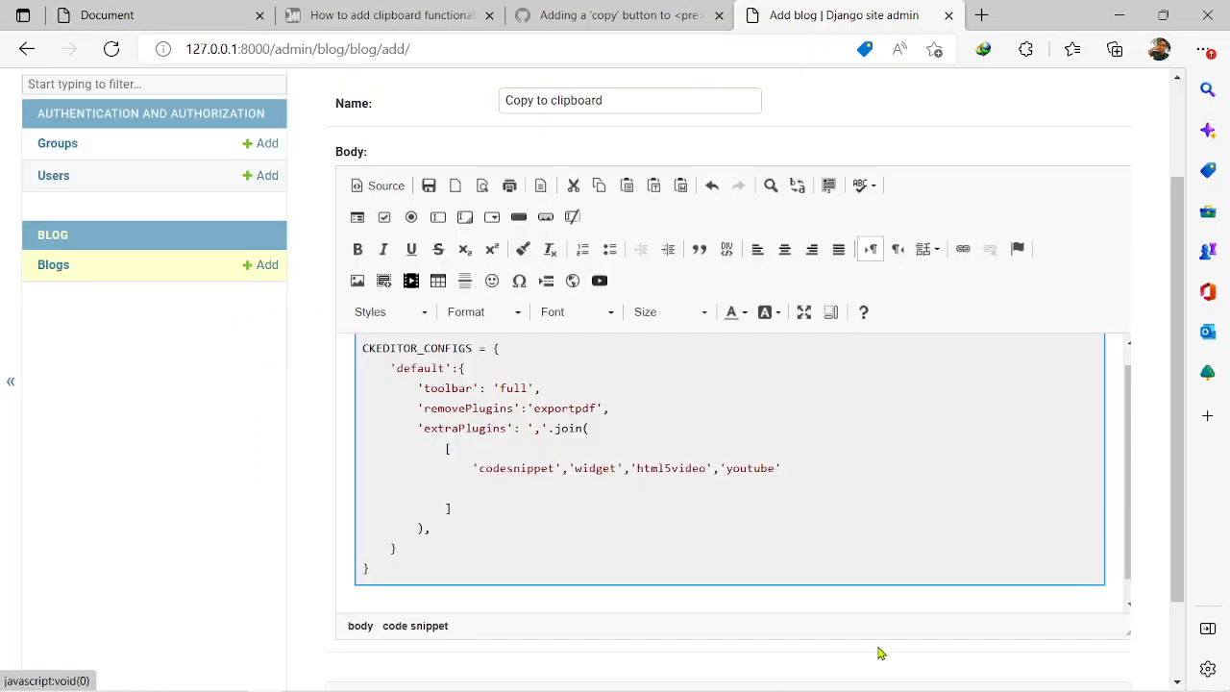
pyautogui.scroll(-1, 883, 546)
pyautogui.scroll(-3, 793, 288)
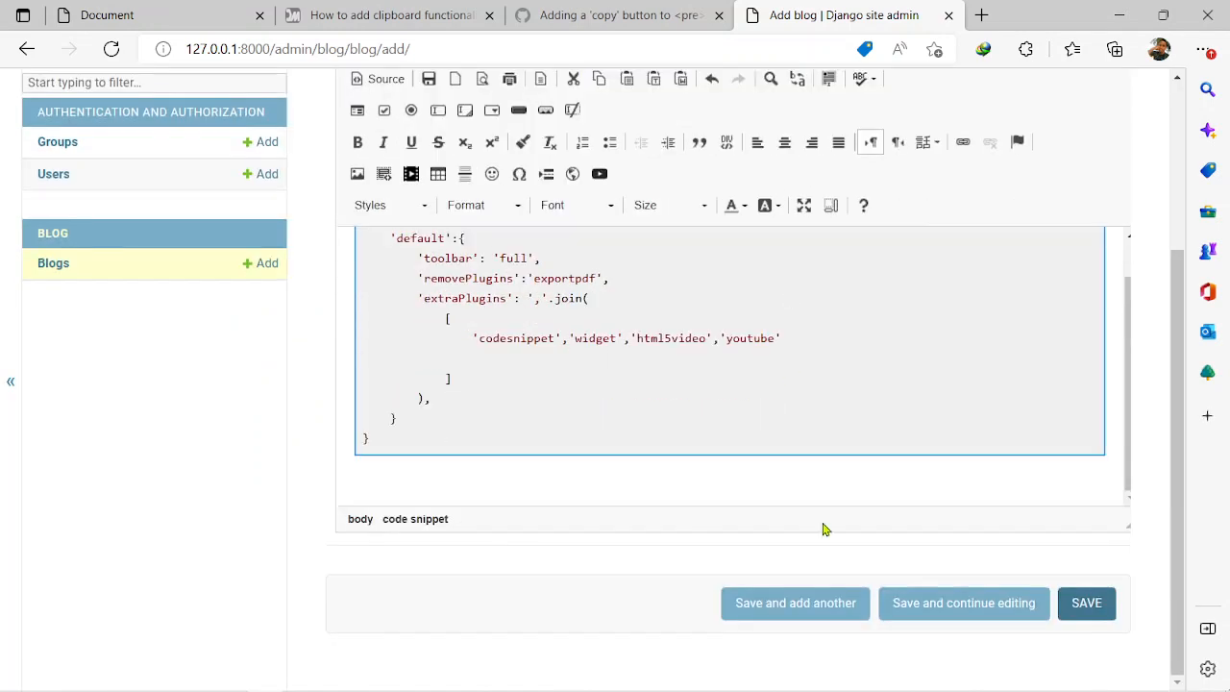
# Save the new 'Copy to clipboard' blog post
pyautogui.click(1086, 607)
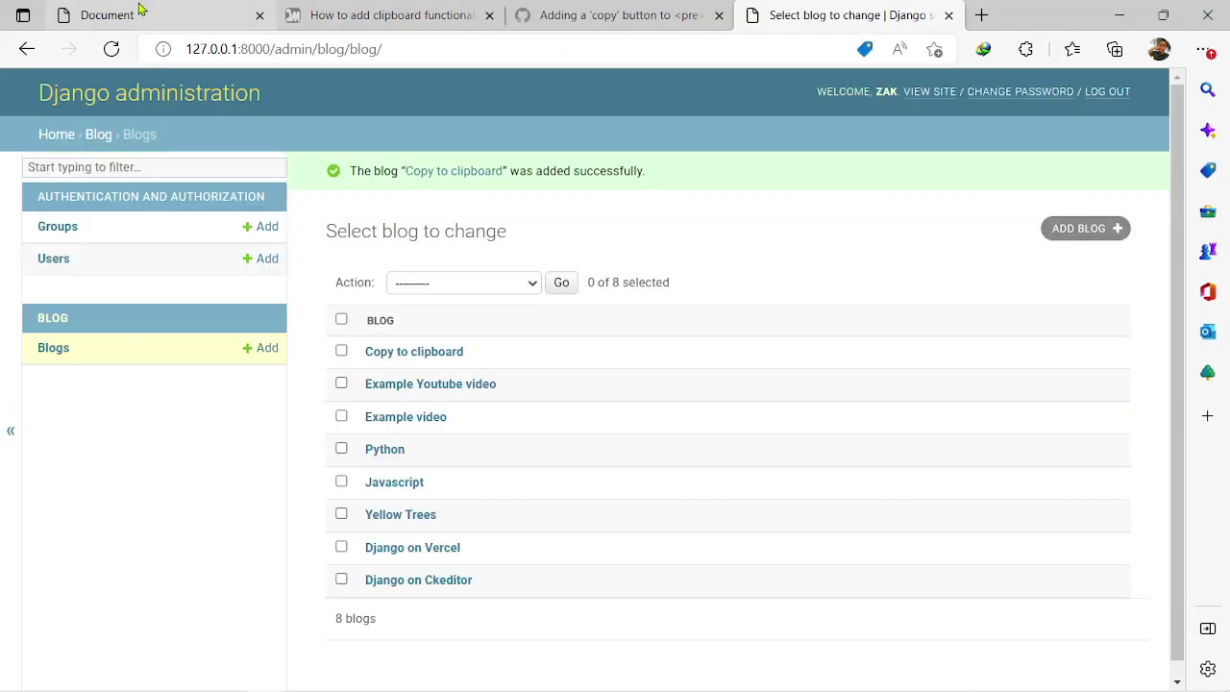
# Reload the blog homepage and copy the code from the new post's CKEDITOR_CONFIGS snippet
pyautogui.click(140, 11)
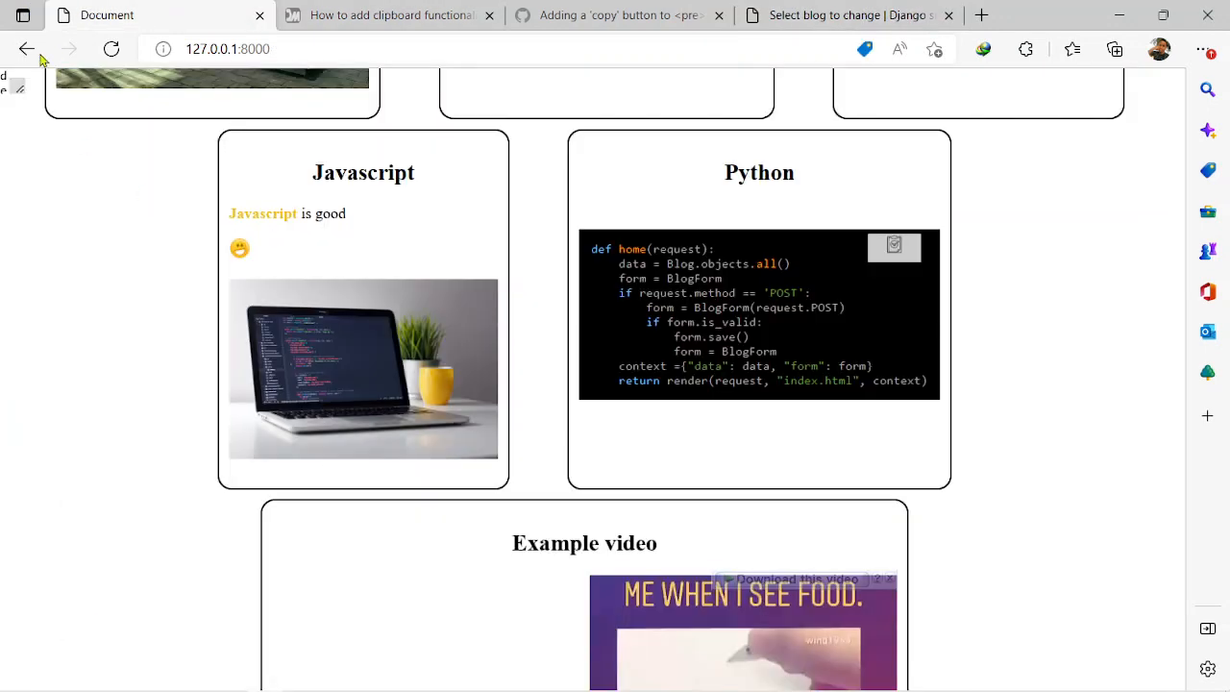
pyautogui.click(110, 49)
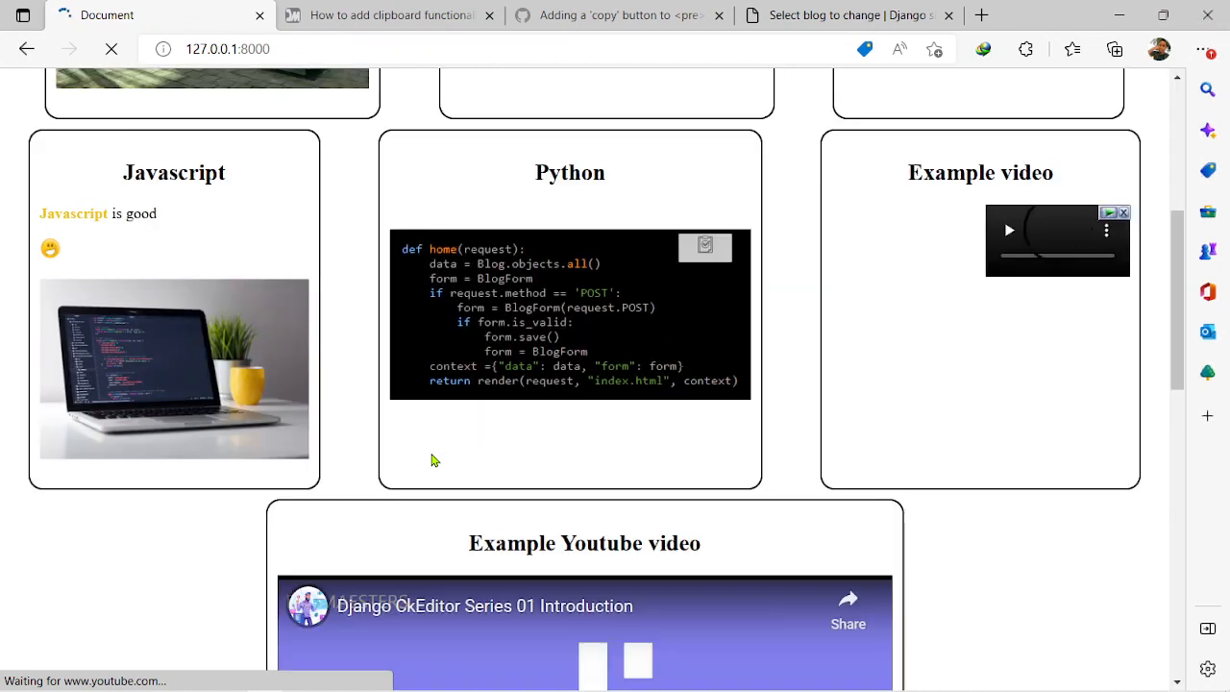
pyautogui.scroll(-5, 430, 460)
pyautogui.scroll(-5, 576, 520)
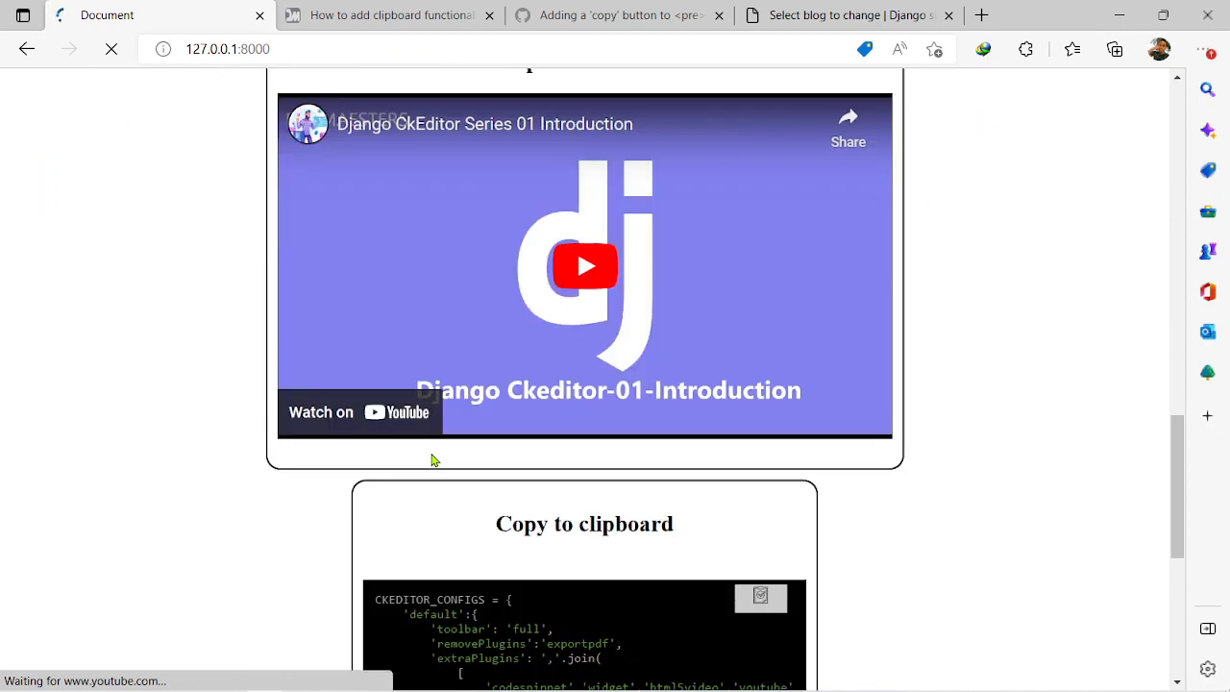
pyautogui.scroll(-3, 576, 520)
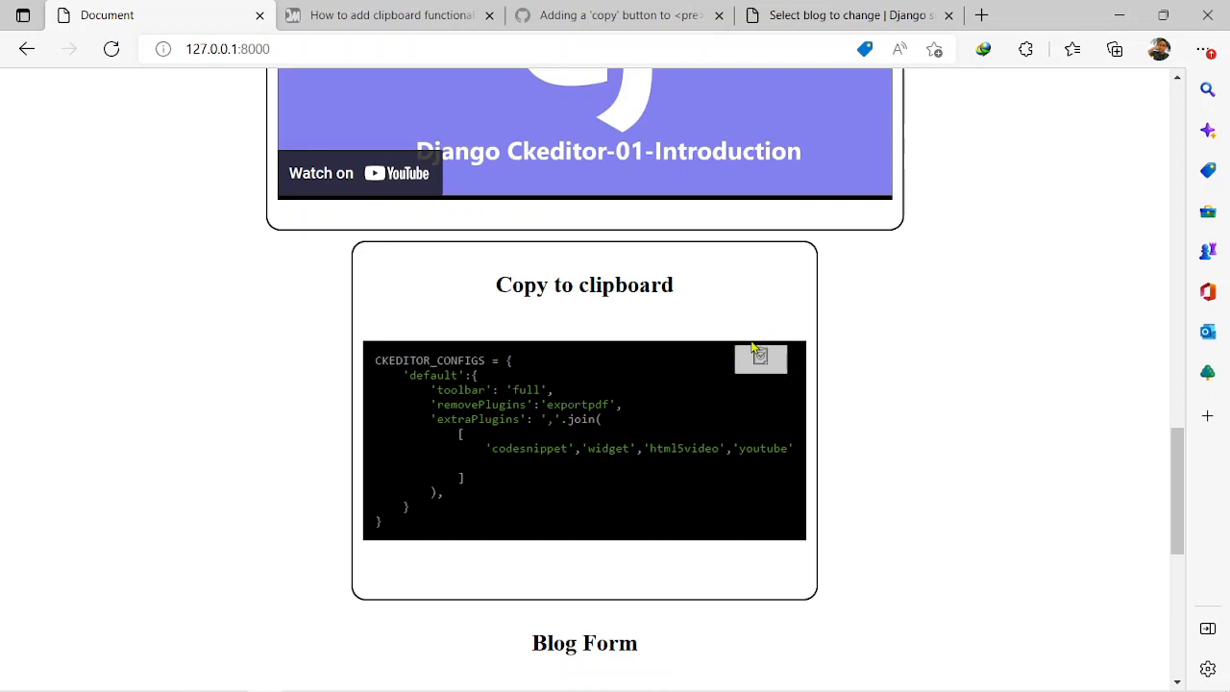
pyautogui.scroll(-1, 744, 394)
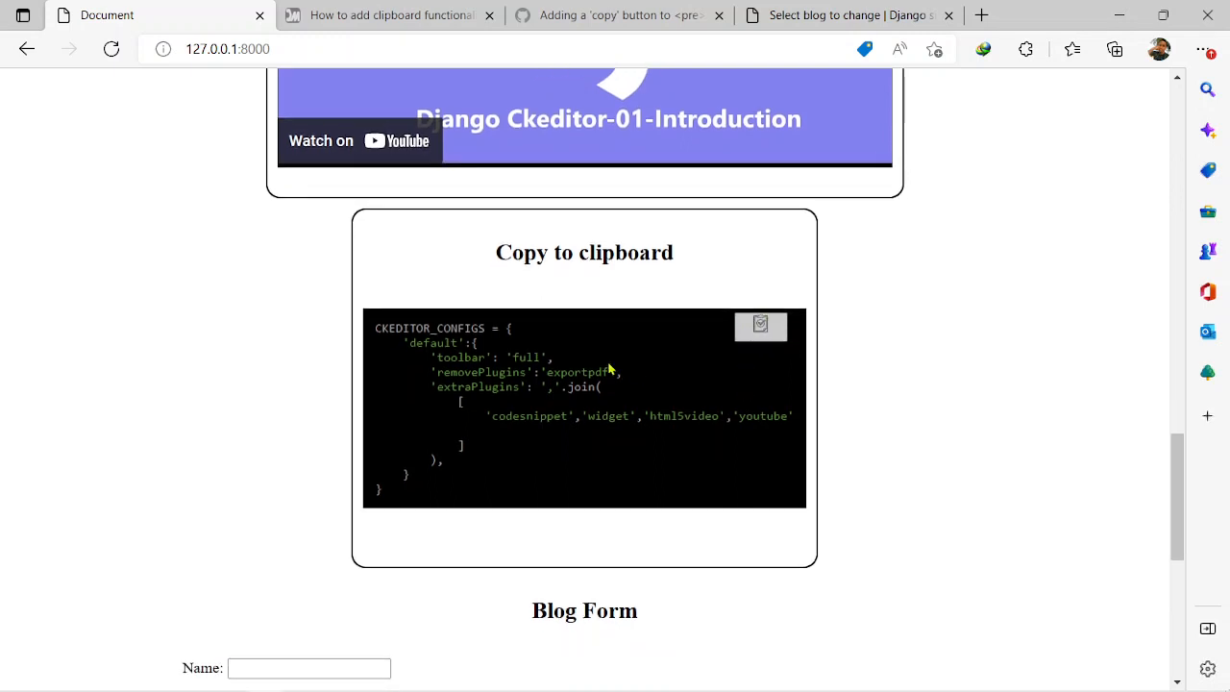
pyautogui.scroll(1, 610, 370)
pyautogui.scroll(1, 497, 383)
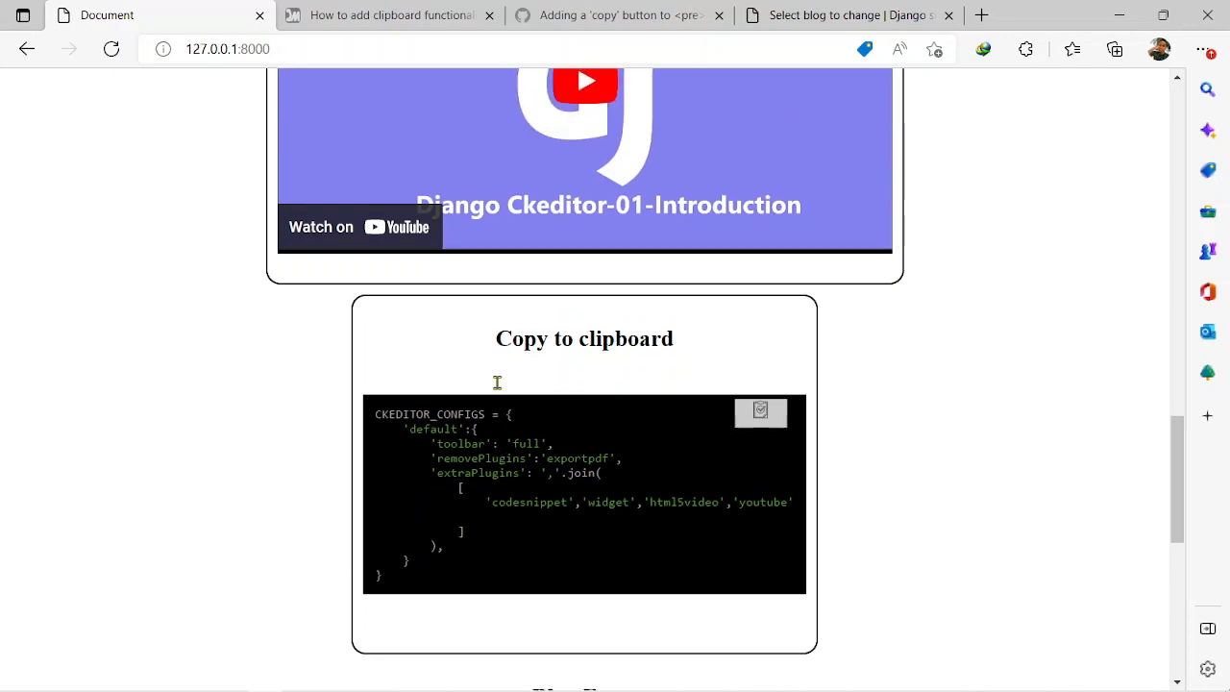
pyautogui.scroll(-1, 498, 383)
pyautogui.scroll(2, 497, 384)
pyautogui.scroll(4, 497, 383)
pyautogui.scroll(4, 498, 383)
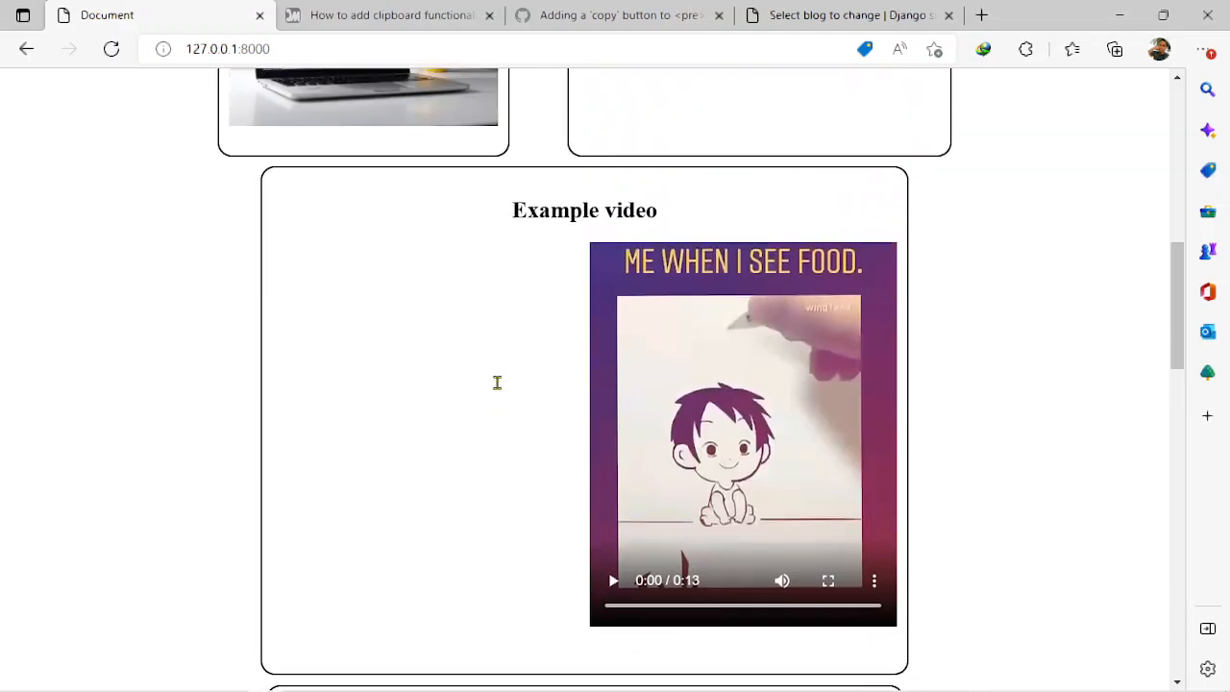
pyautogui.scroll(4, 497, 384)
pyautogui.scroll(1, 538, 375)
pyautogui.scroll(-4, 730, 358)
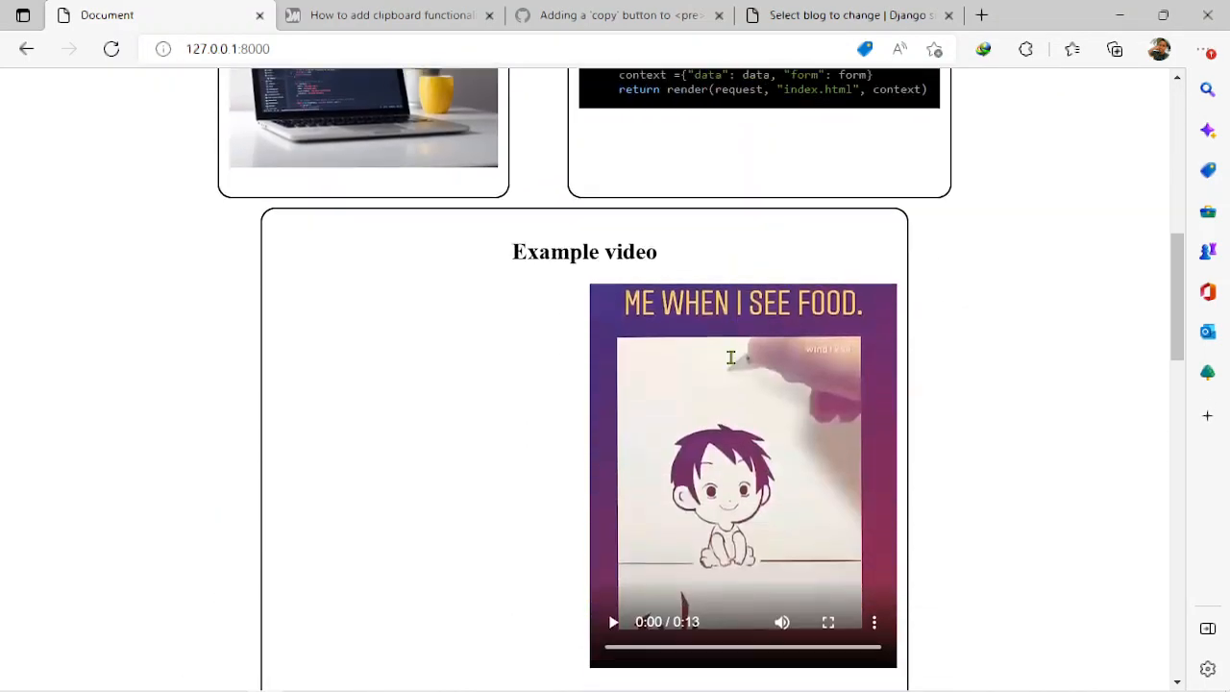
pyautogui.scroll(-8, 730, 357)
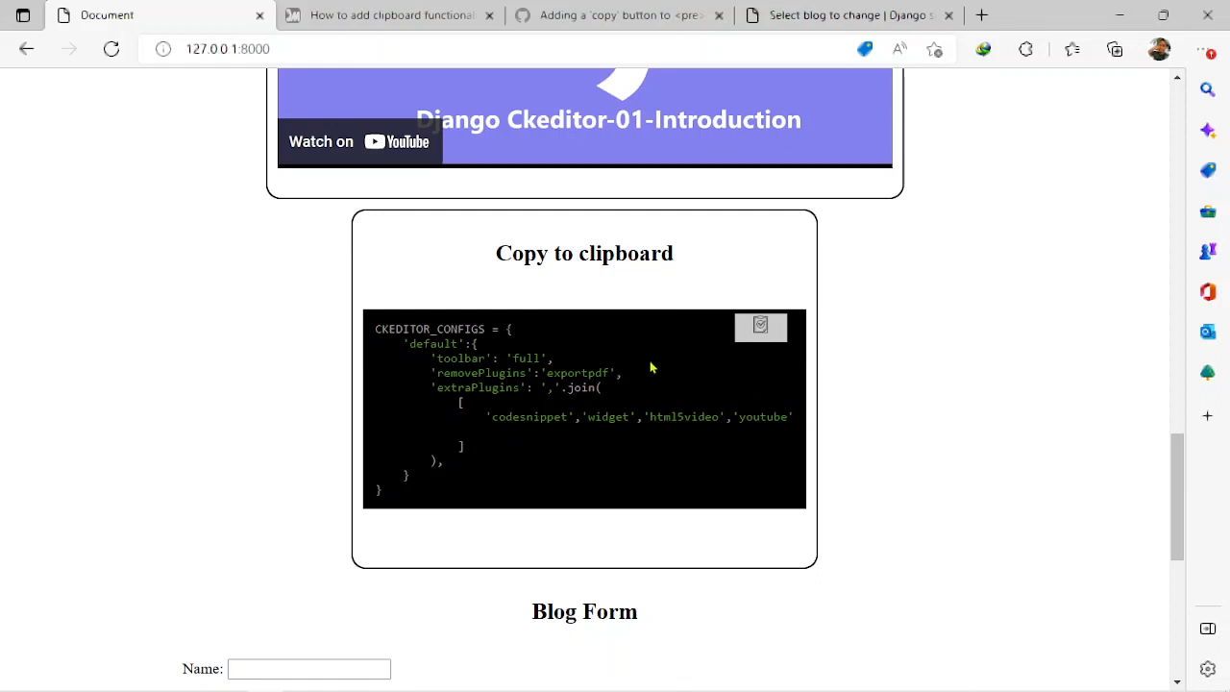
pyautogui.click(764, 326)
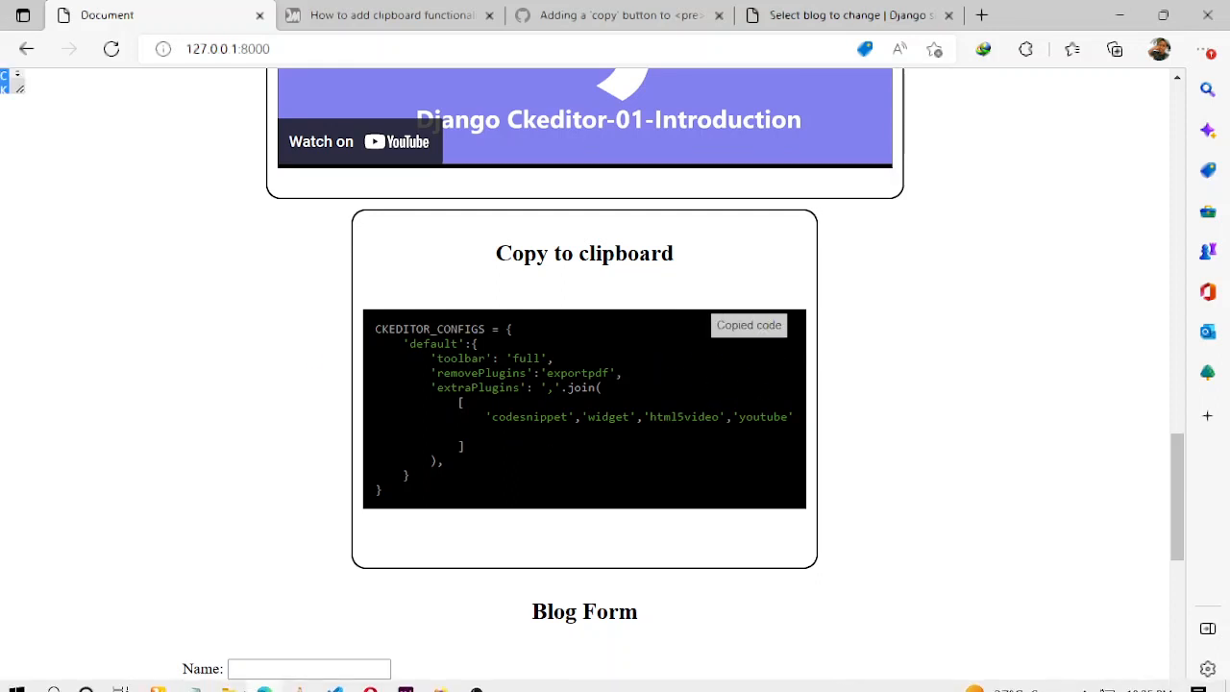
# Replace Notepad's text with the pasted CKEDITOR_CONFIGS block and reposition the window over the code
pyautogui.click(199, 678)
pyautogui.moveTo(803, 510)
pyautogui.mouseDown()
pyautogui.moveTo(584, 408)
pyautogui.moveTo(426, 358)
pyautogui.mouseUp()
pyautogui.press('Delete')
pyautogui.hotkey('ctrl', 'v')
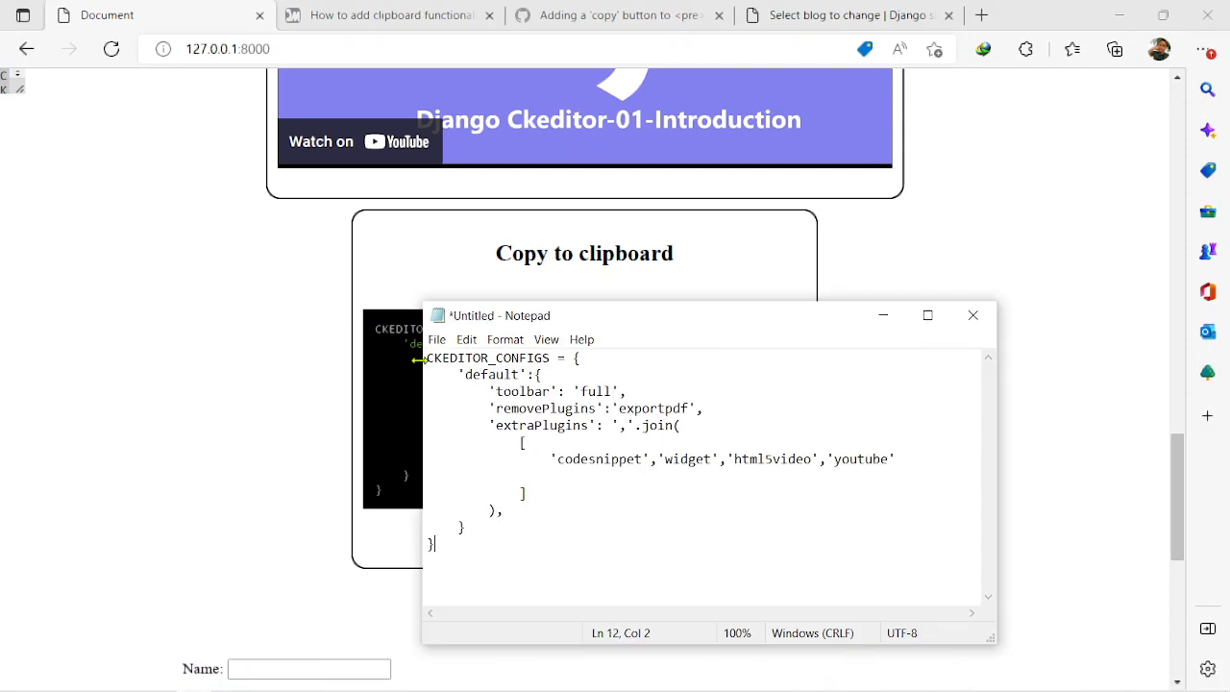
pyautogui.moveTo(652, 315); pyautogui.dragTo(636, 479)
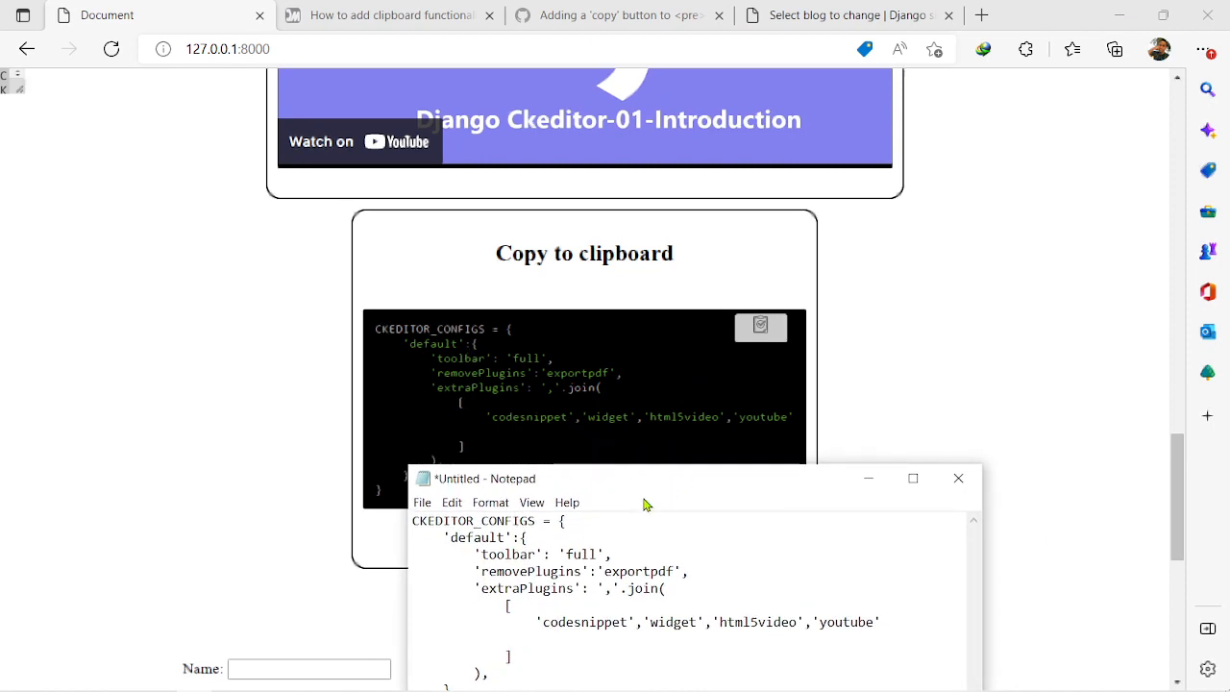
pyautogui.moveTo(662, 480)
pyautogui.mouseDown()
pyautogui.moveTo(585, 337)
pyautogui.moveTo(520, 279)
pyautogui.mouseUp()
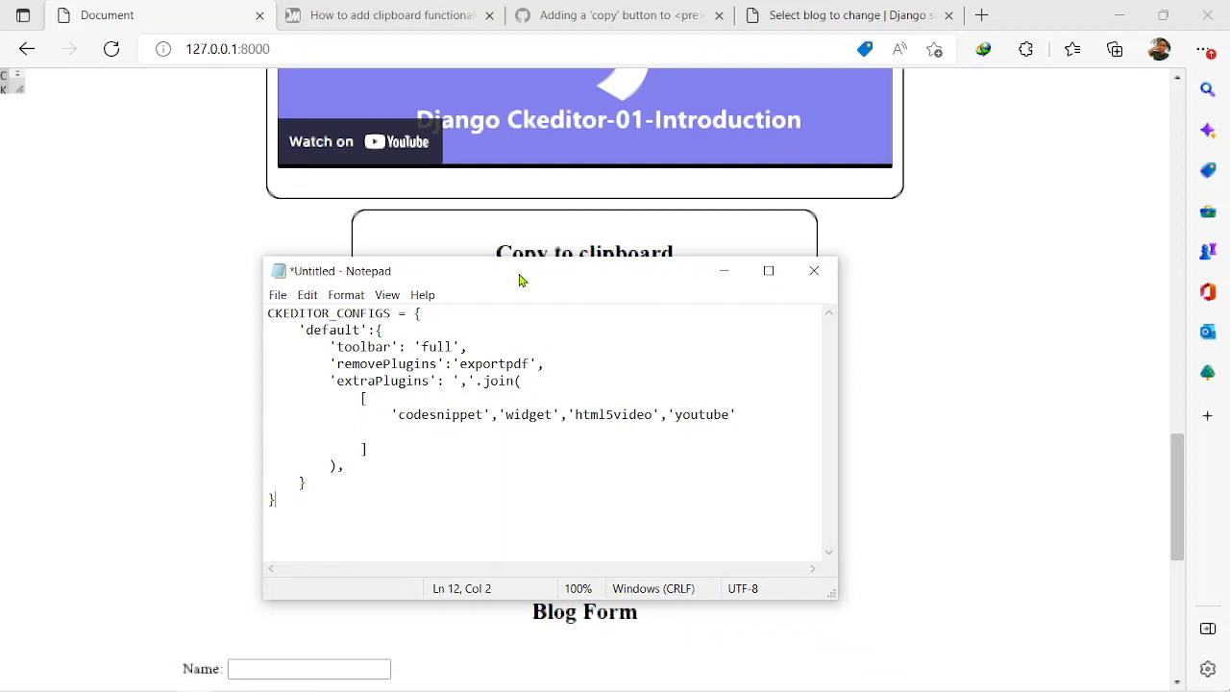